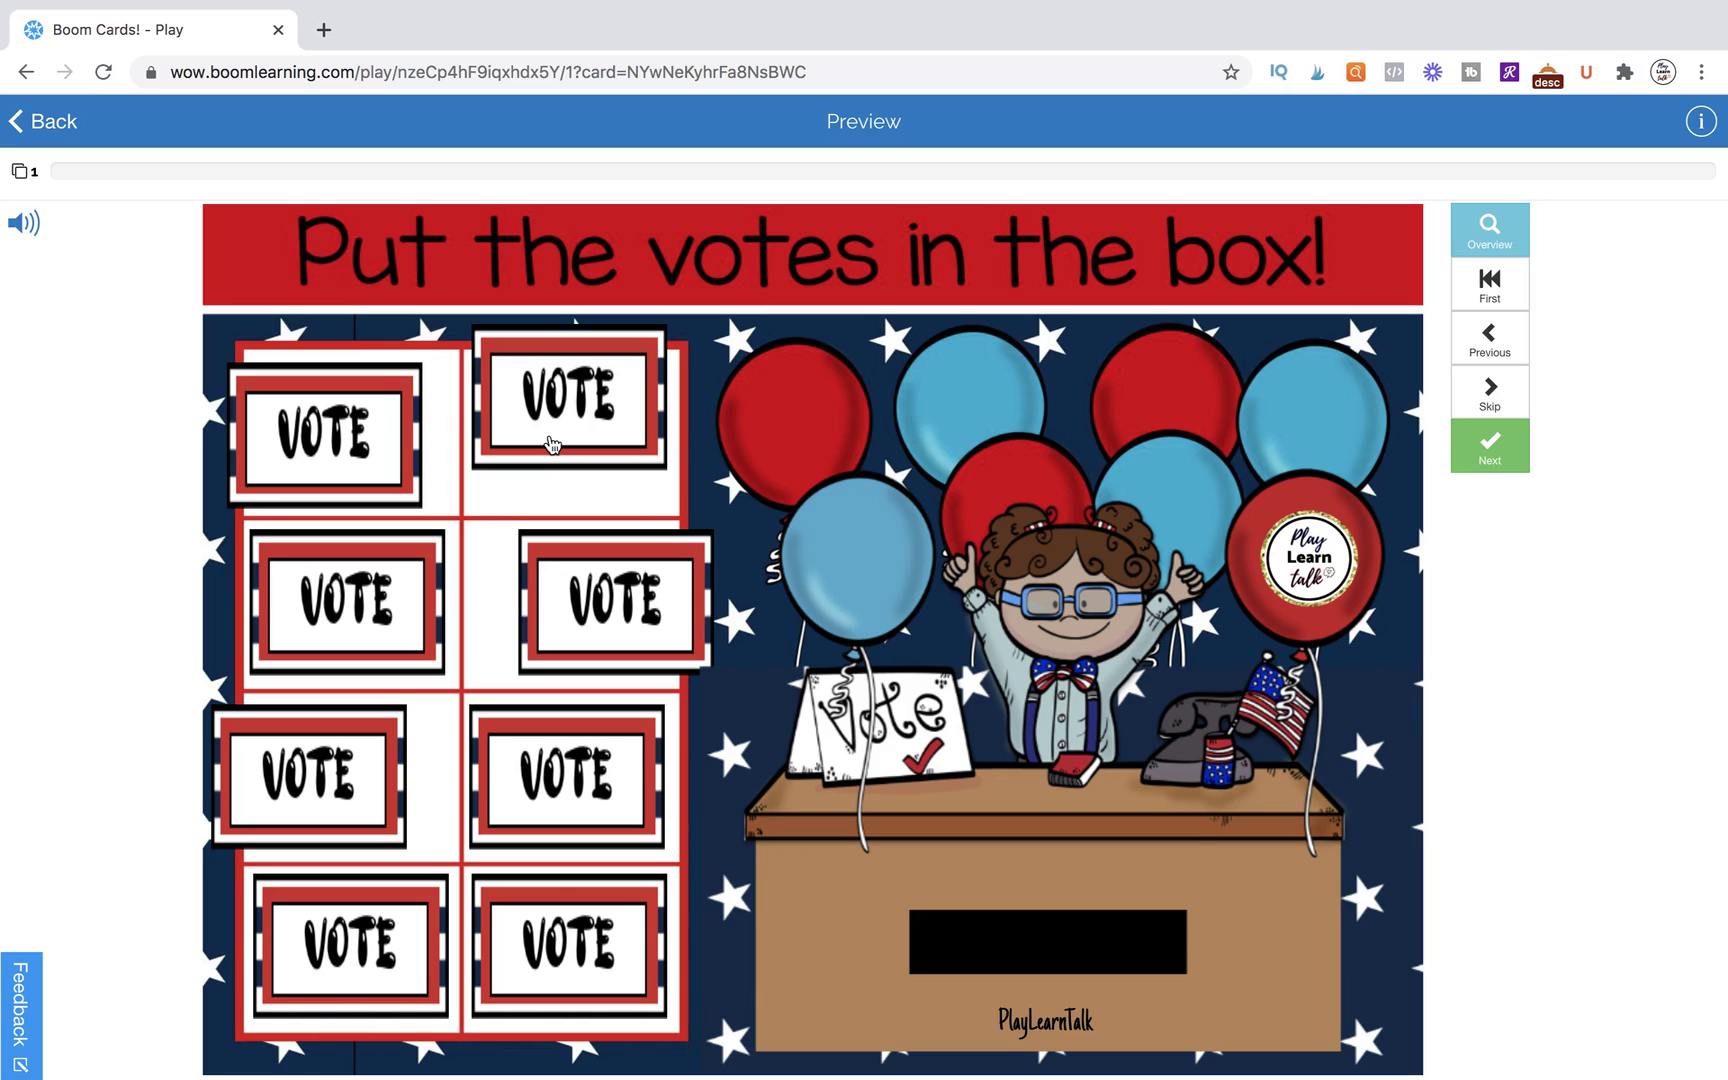
Step: In Preview, drag the top-right VOTE ballot down and drop it into the ballot box's black slot
left_click_drag(568, 414, 1043, 918)
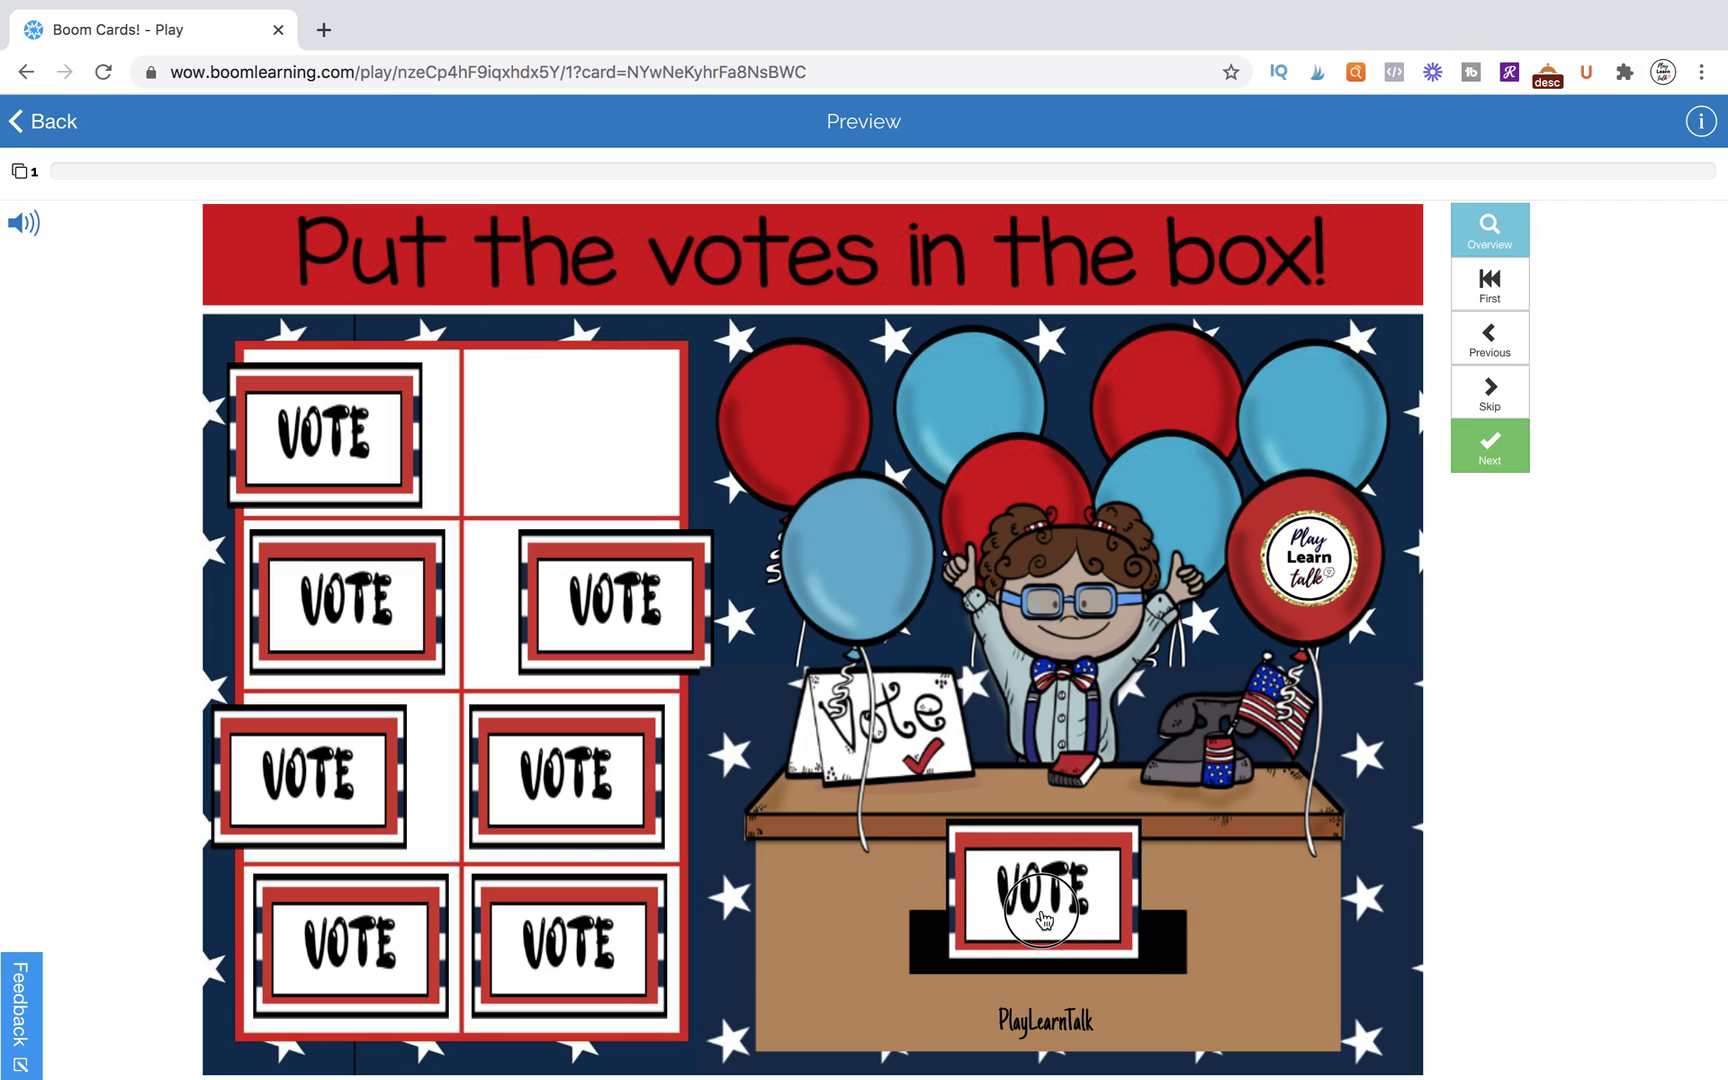
left_click_drag(1042, 914, 1041, 910)
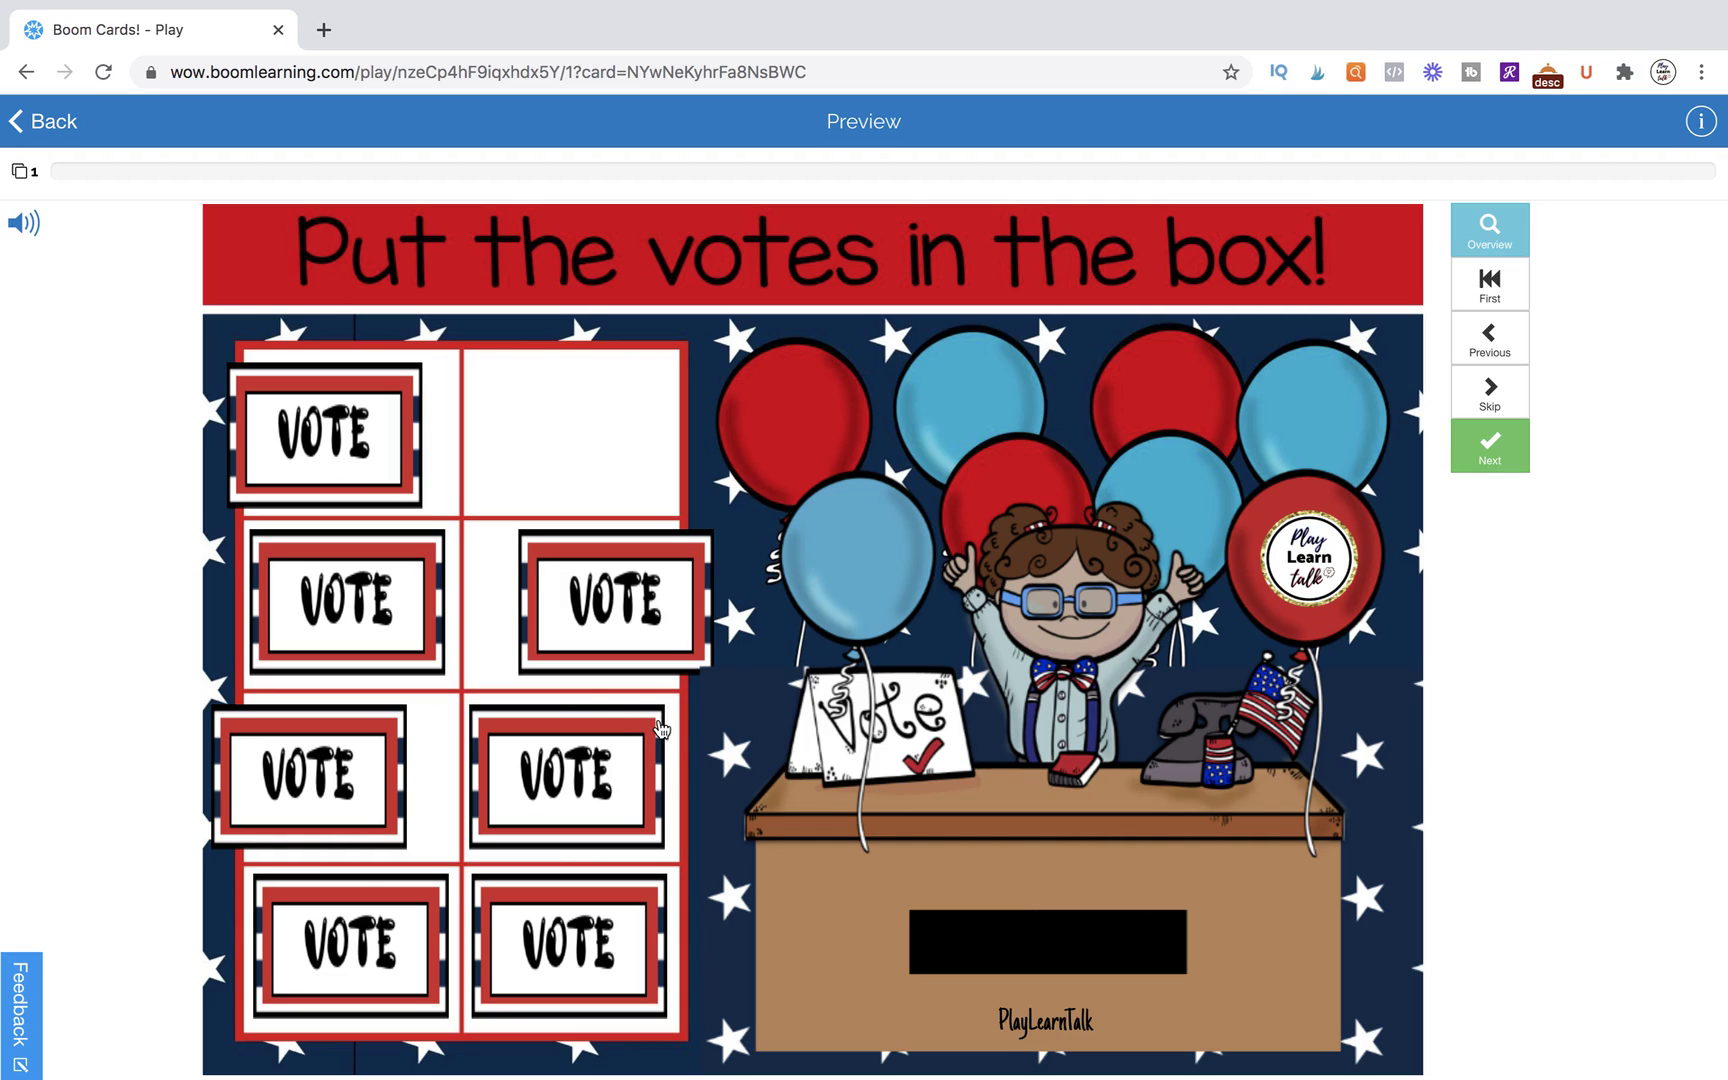
Step: Quit the preview and add a new blank card 2 to the deck
left_click(48, 120)
key("Return")
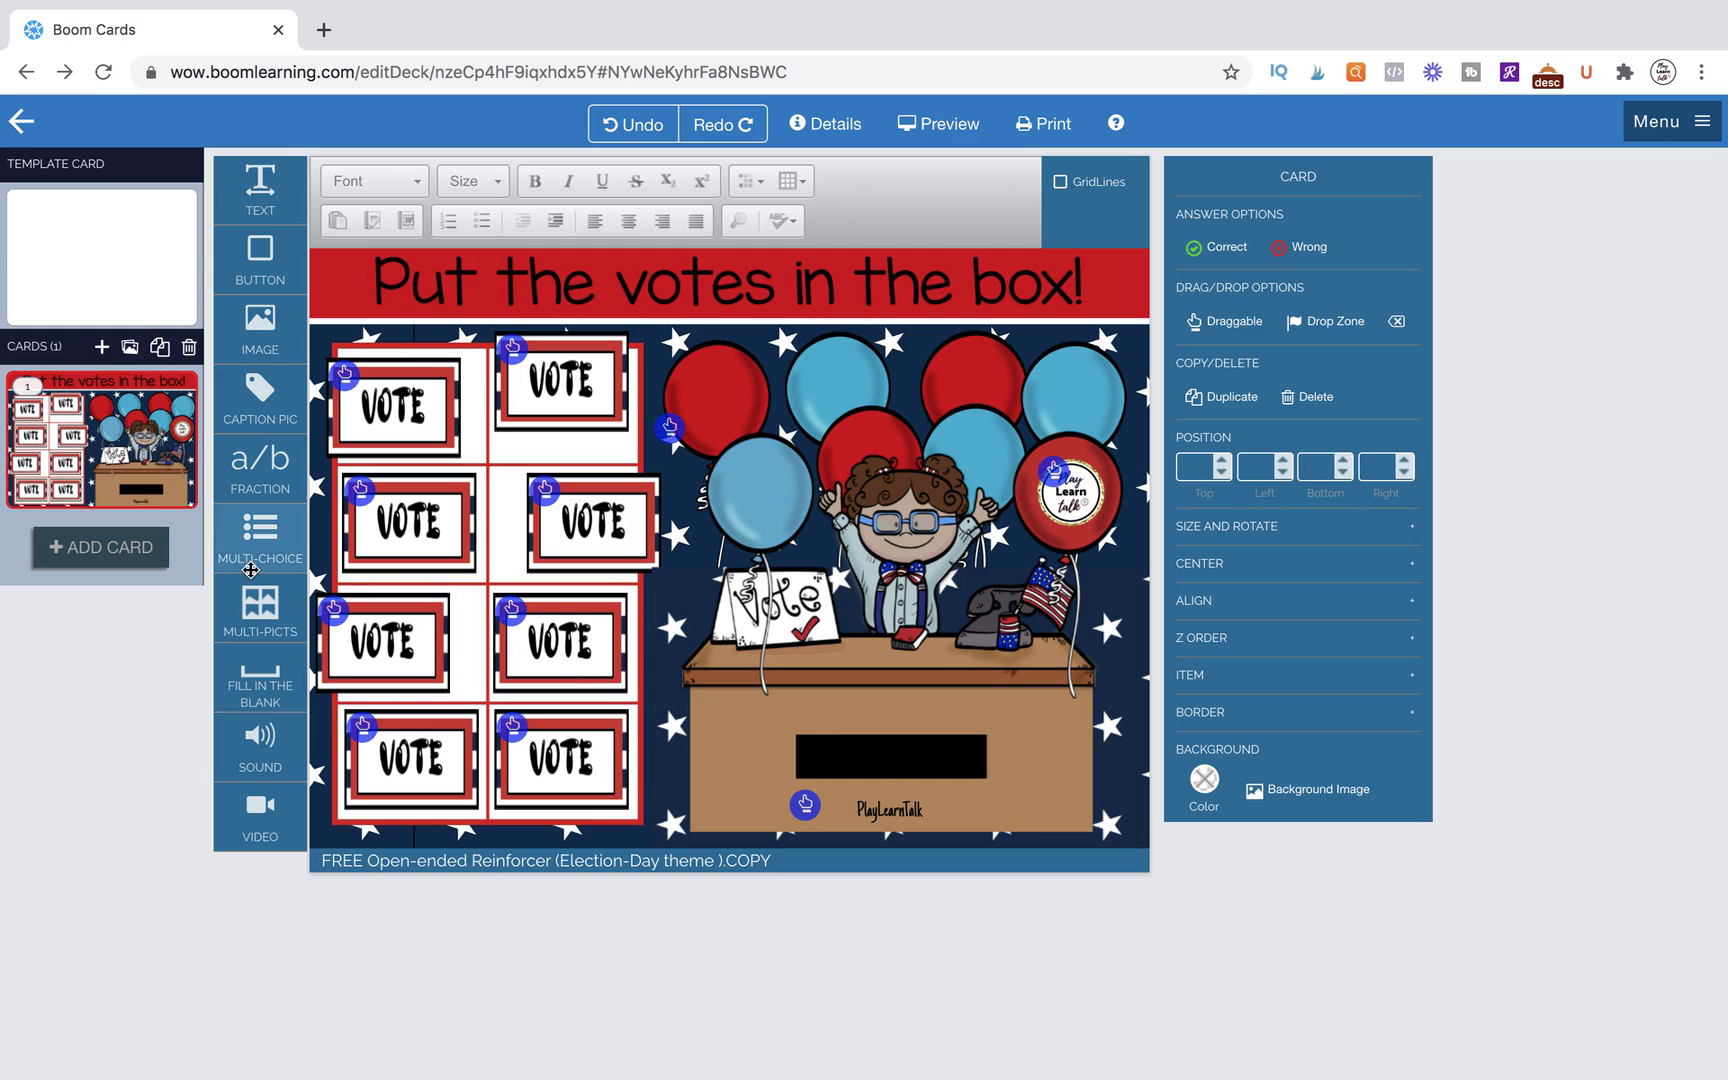
left_click(101, 346)
Step: Back on card 1, select the seven remaining VOTE pieces
left_click(150, 450)
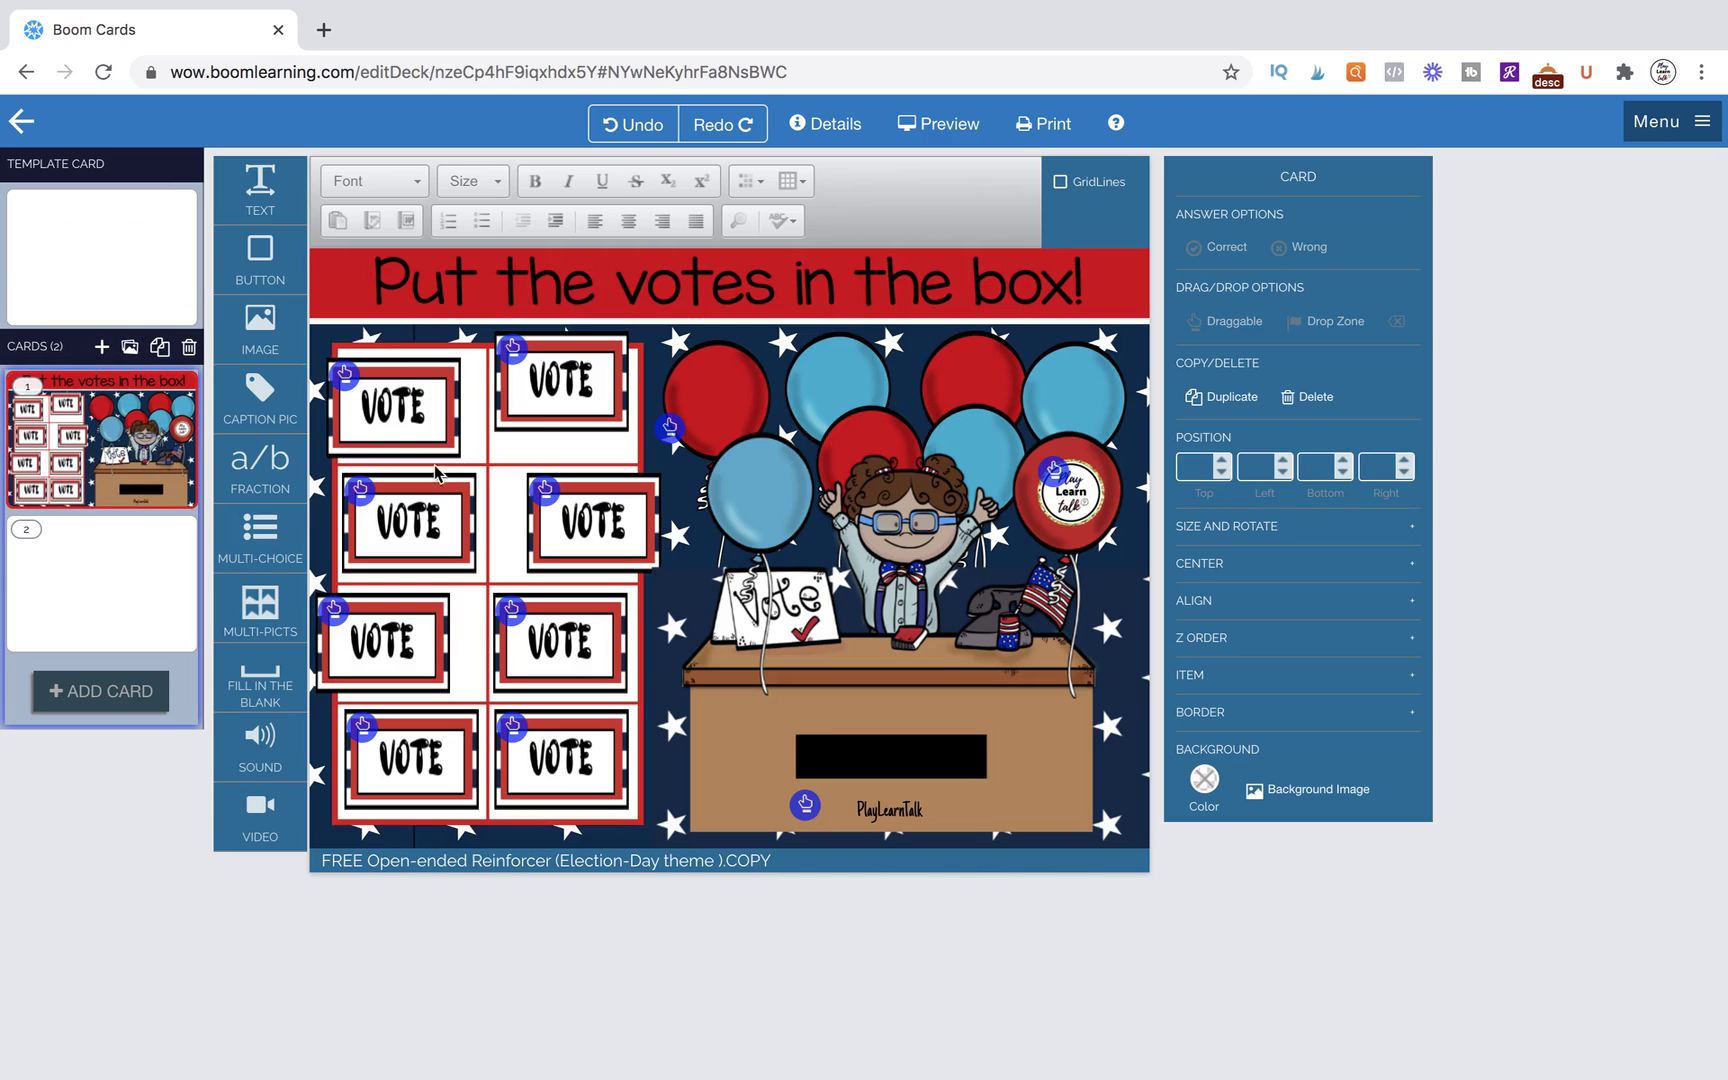
left_click(440, 450)
left_click(470, 485, "shift")
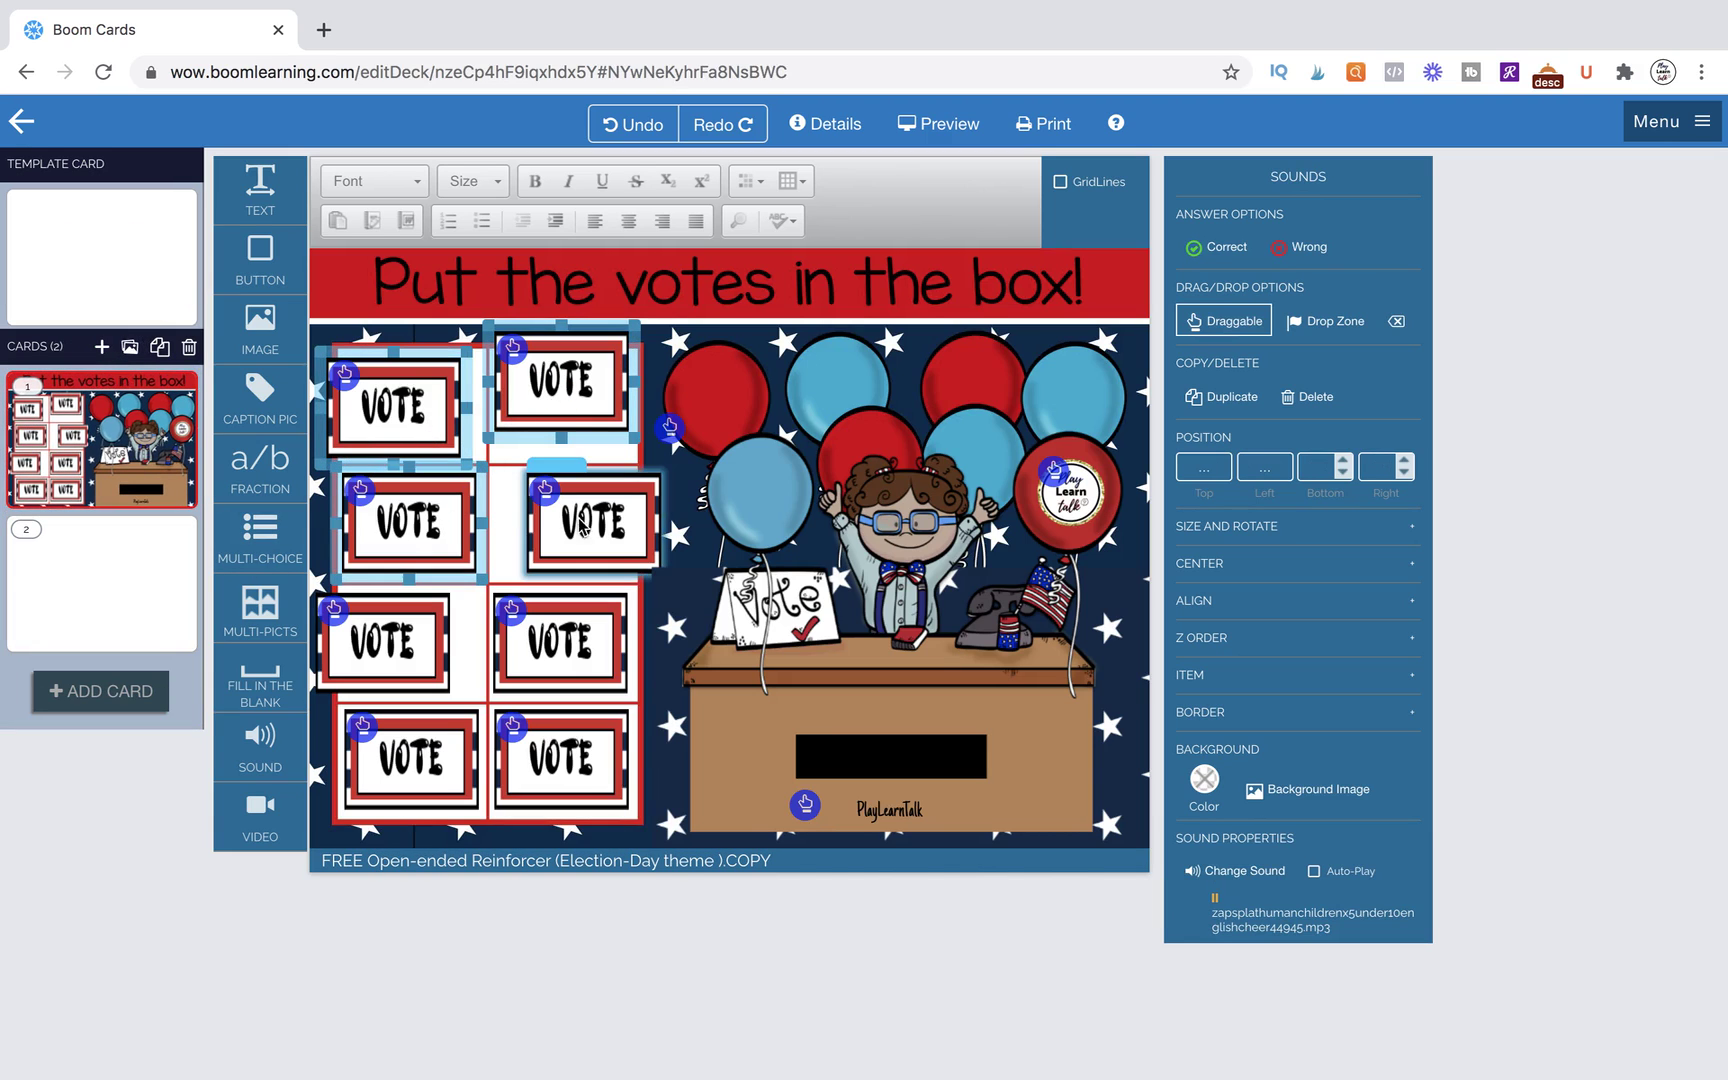
left_click(502, 562, "shift")
left_click(397, 648, "shift")
left_click(530, 660, "shift")
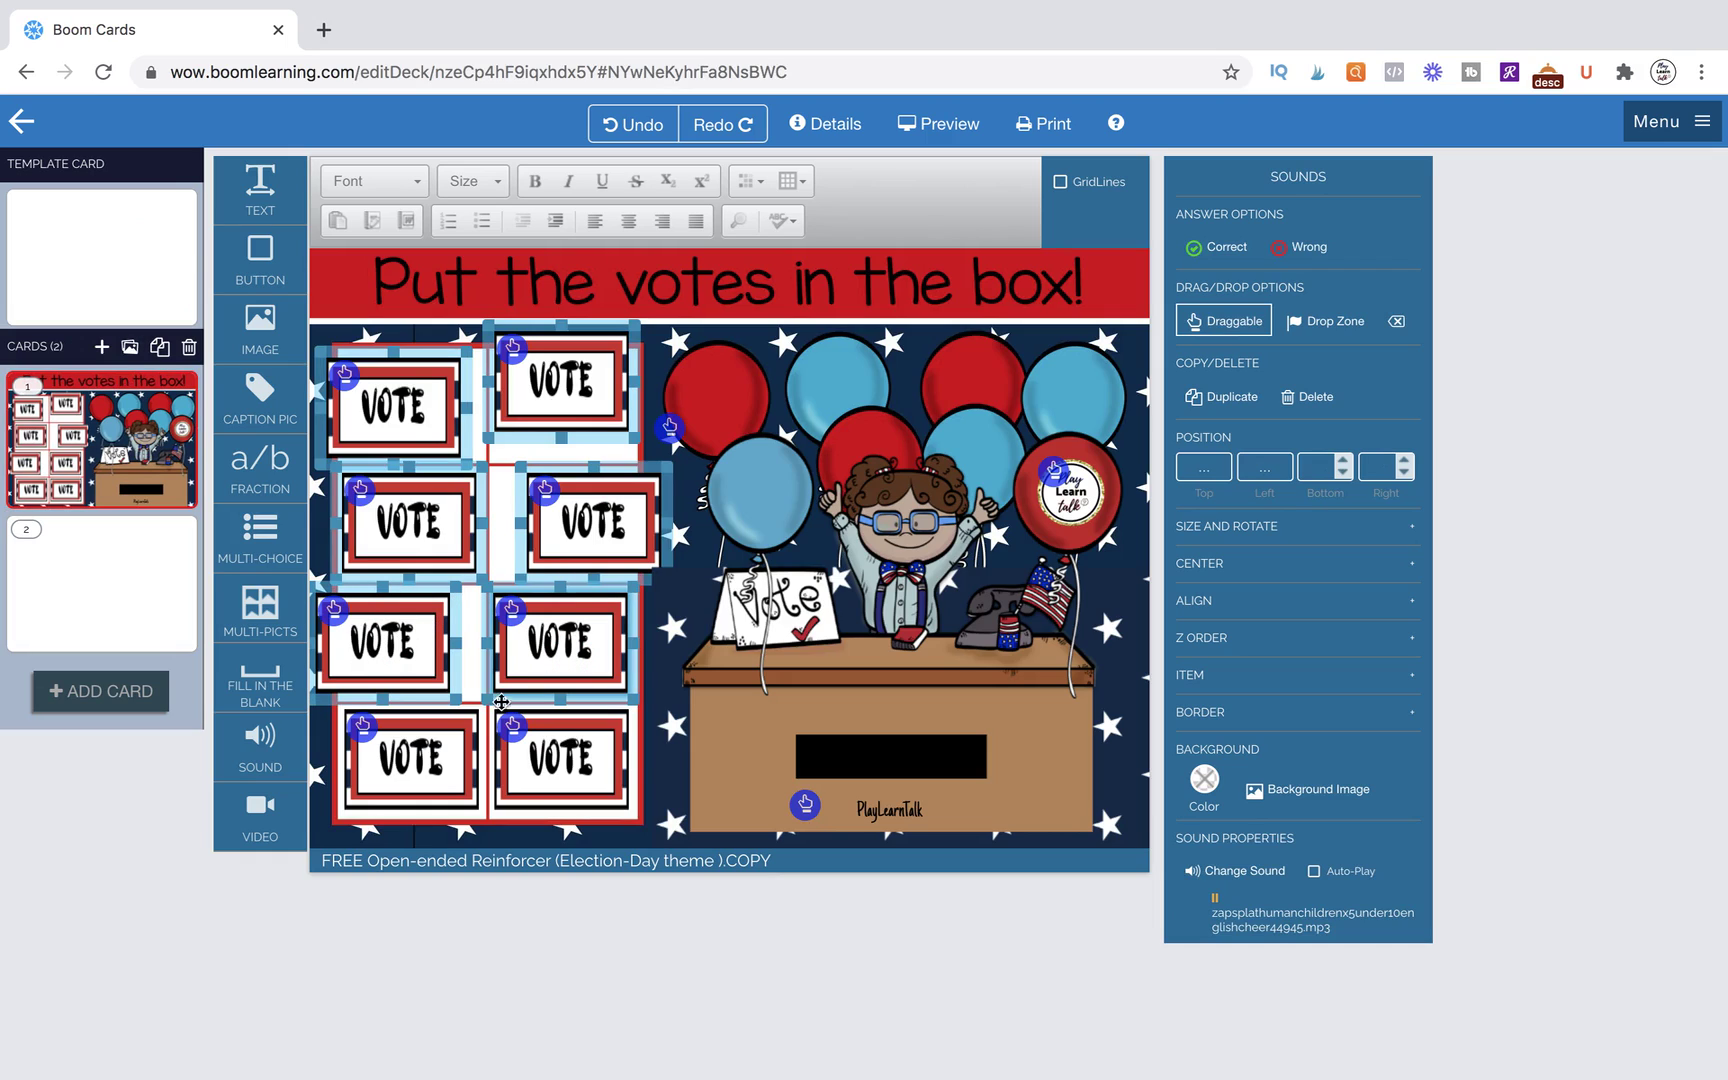
left_click(410, 760, "shift")
left_click(560, 760, "shift")
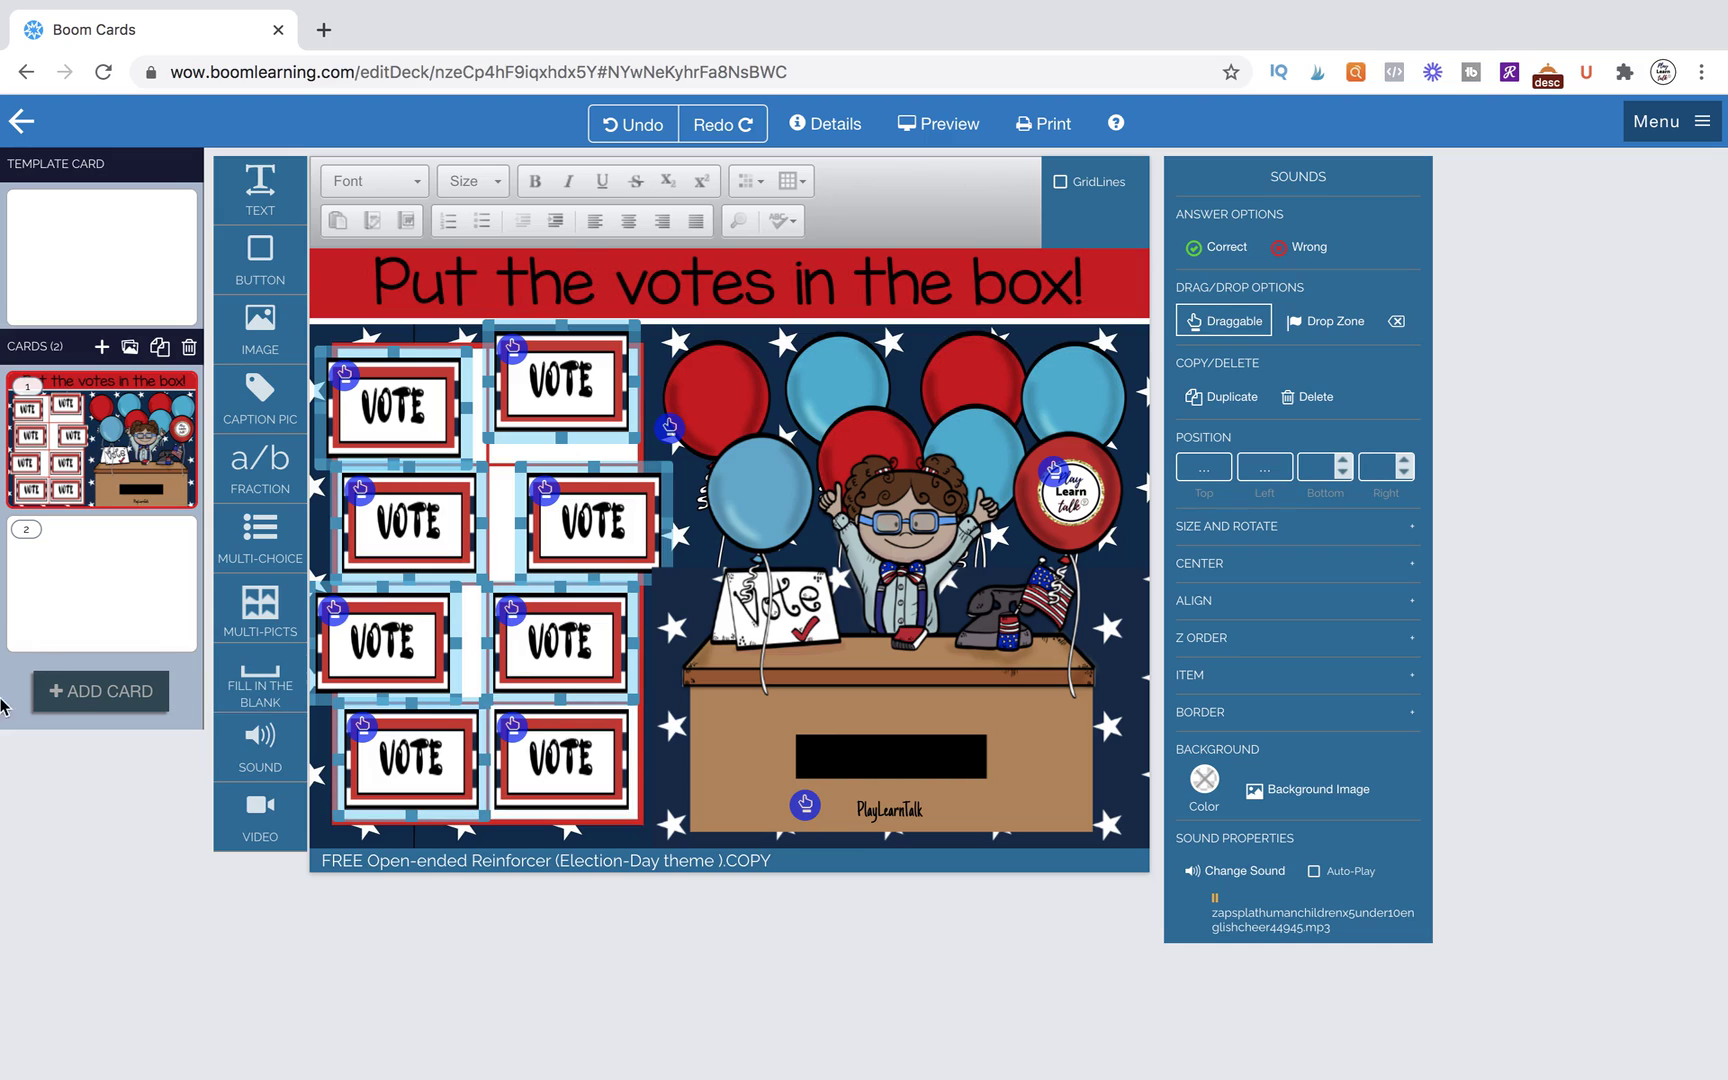
Step: Paste the seven copied VOTE pieces onto card 2 and deselect them
left_click(62, 618)
key("ctrl+v")
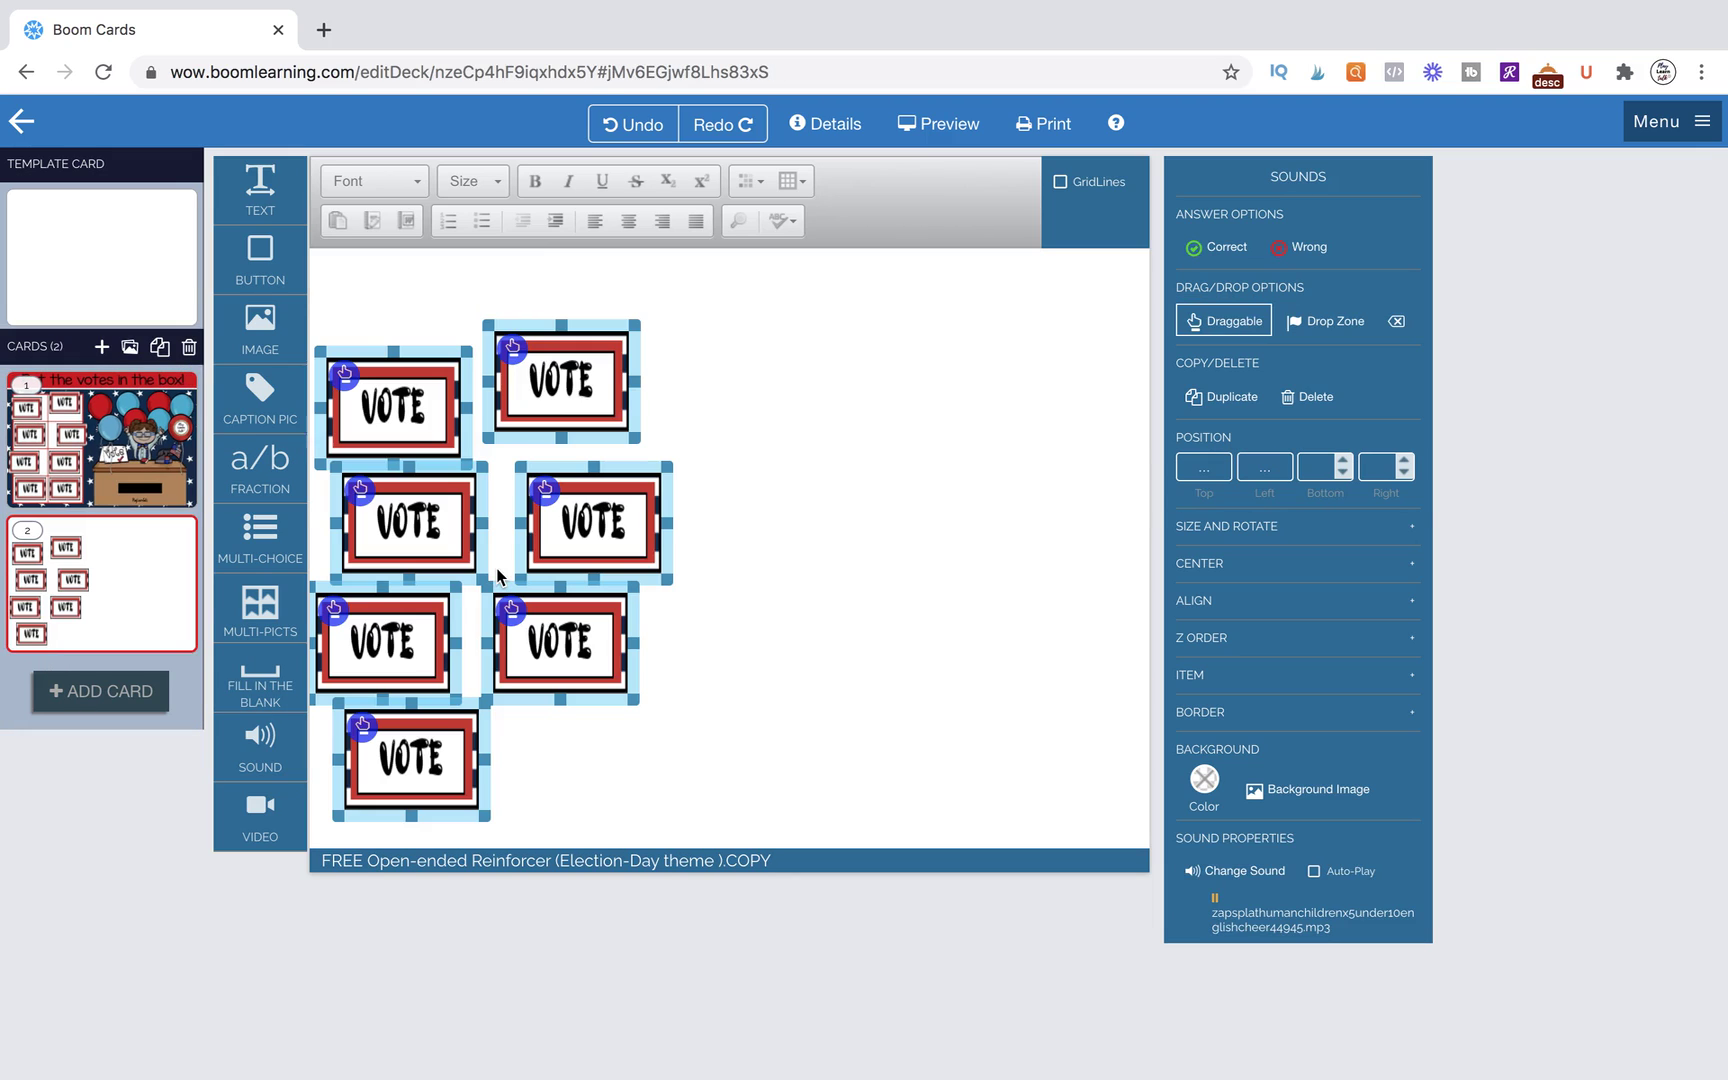
left_click(780, 586)
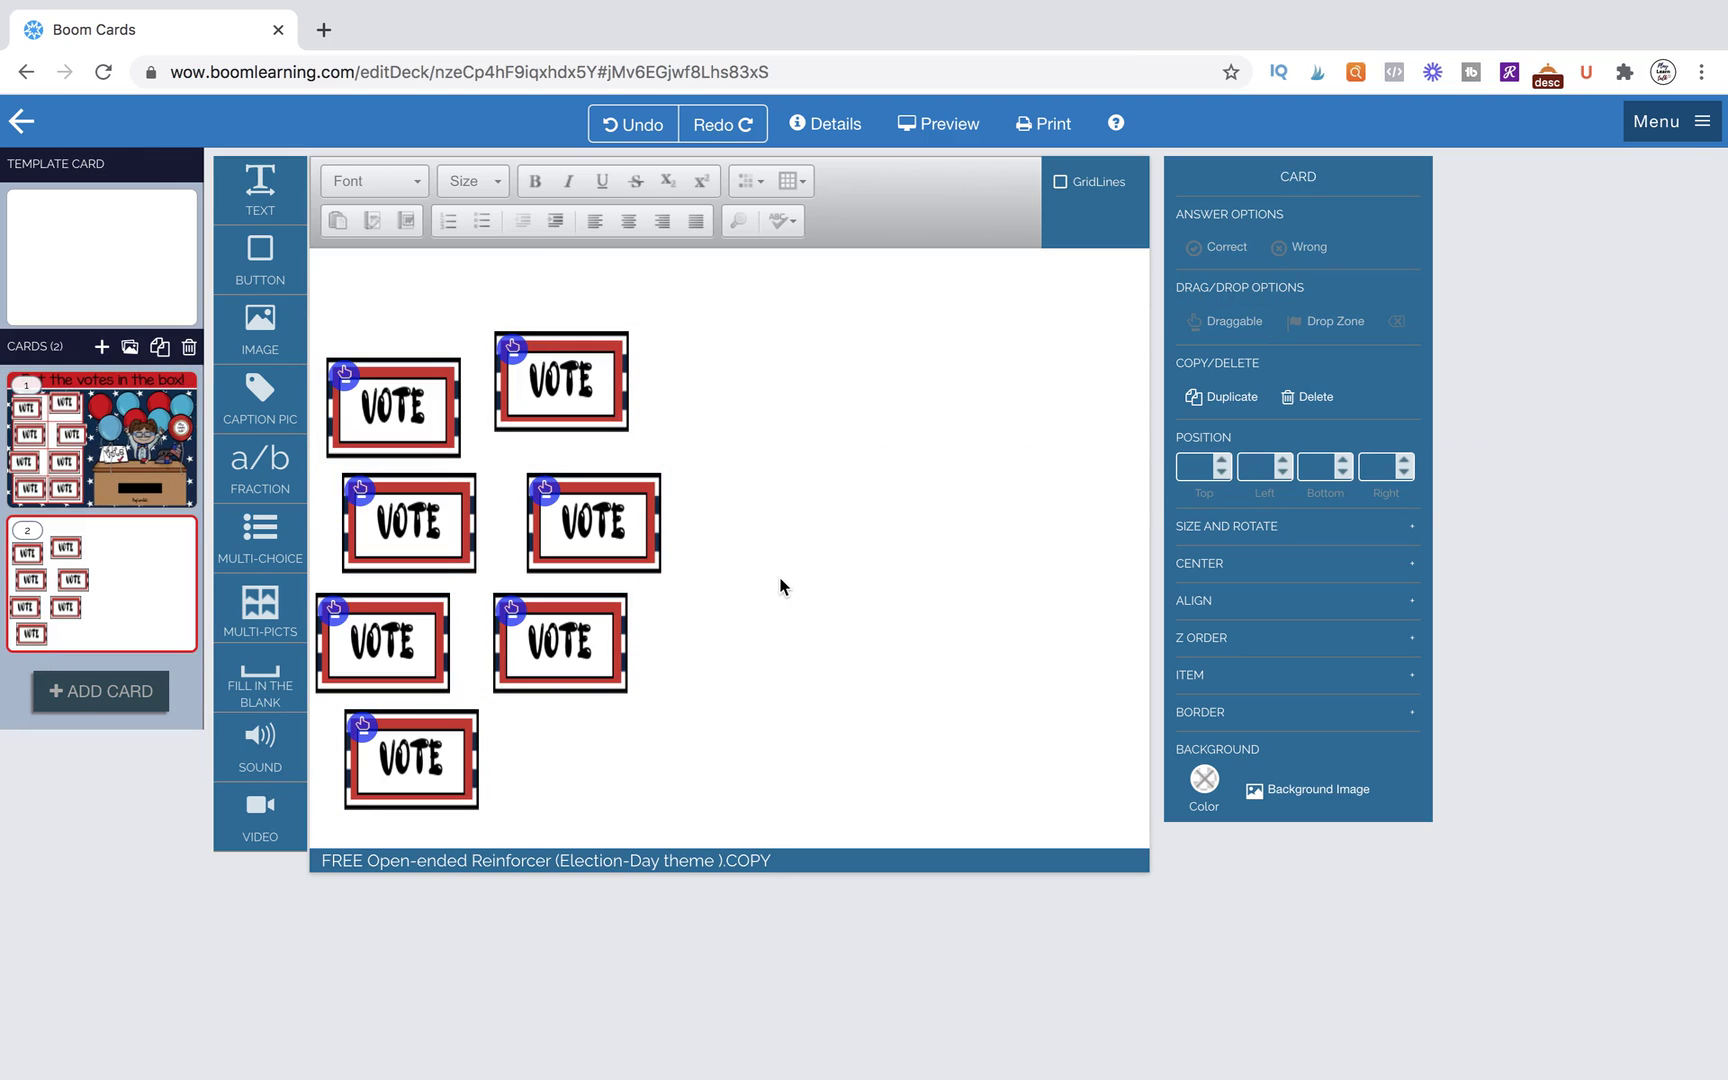
Step: Compare the left-column VOTE positions on card 1 and card 2, then clear the selection
left_click(148, 443)
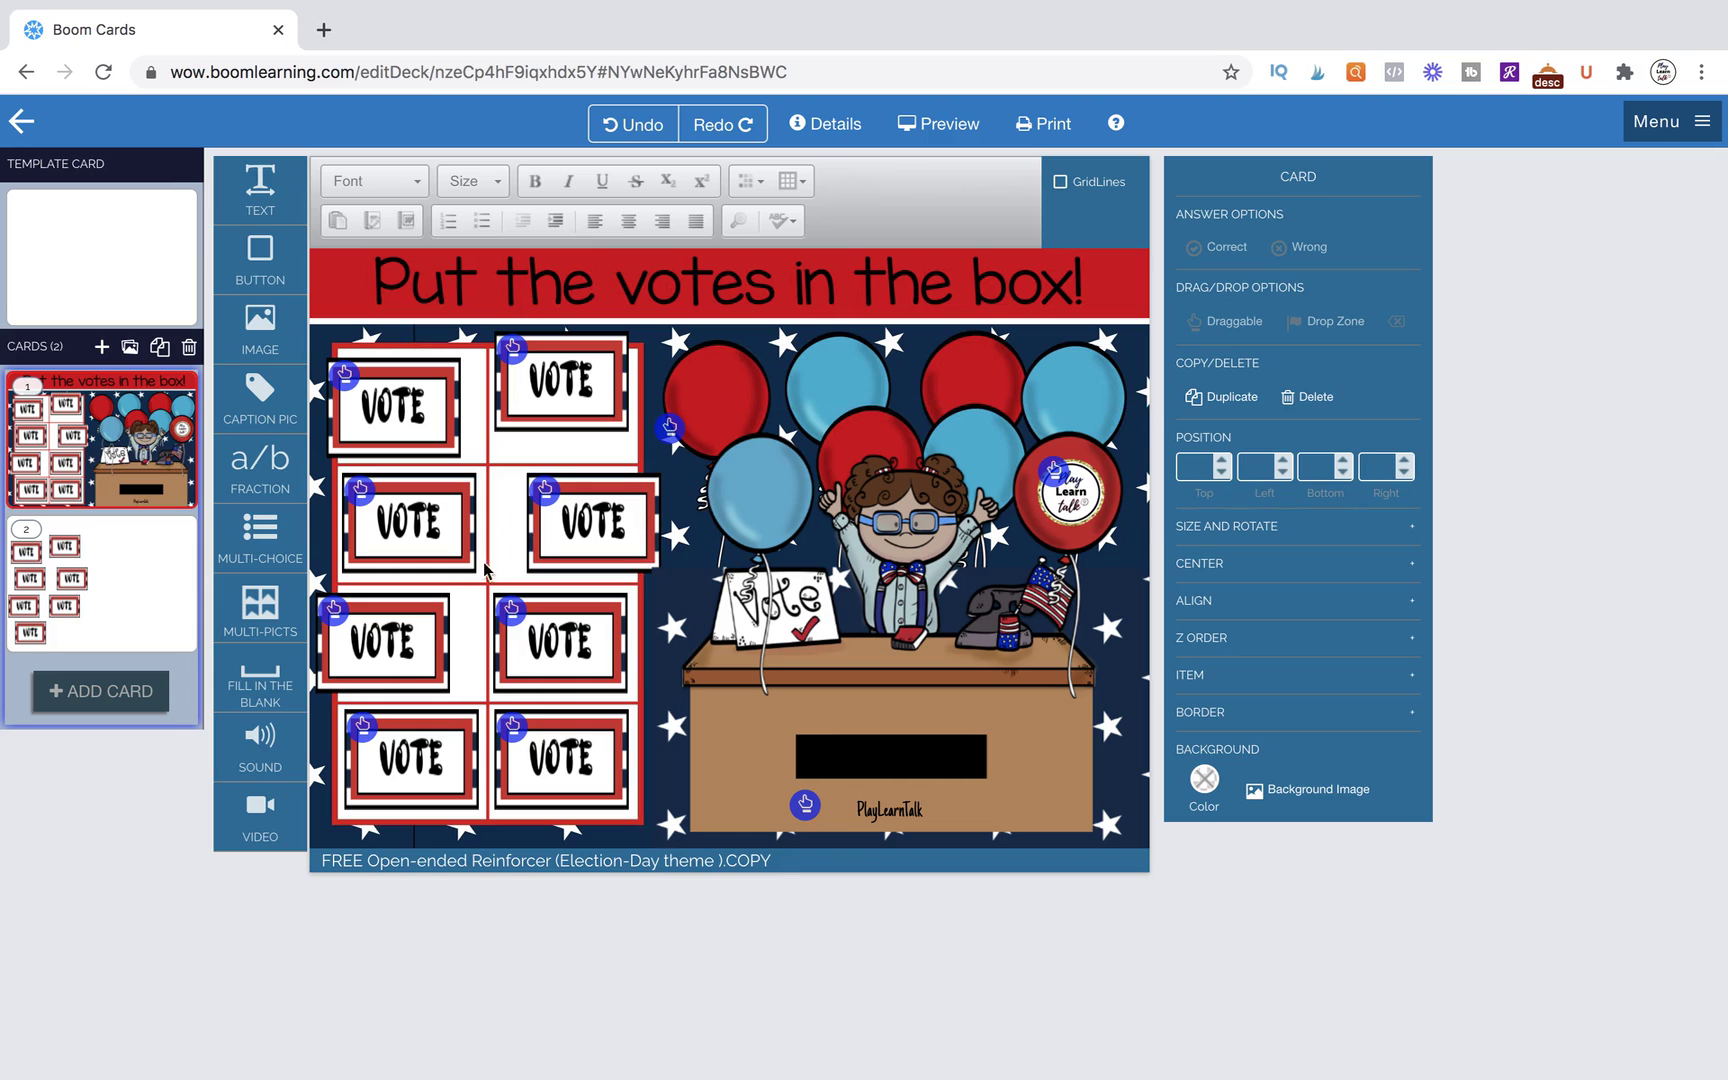
left_click(405, 540)
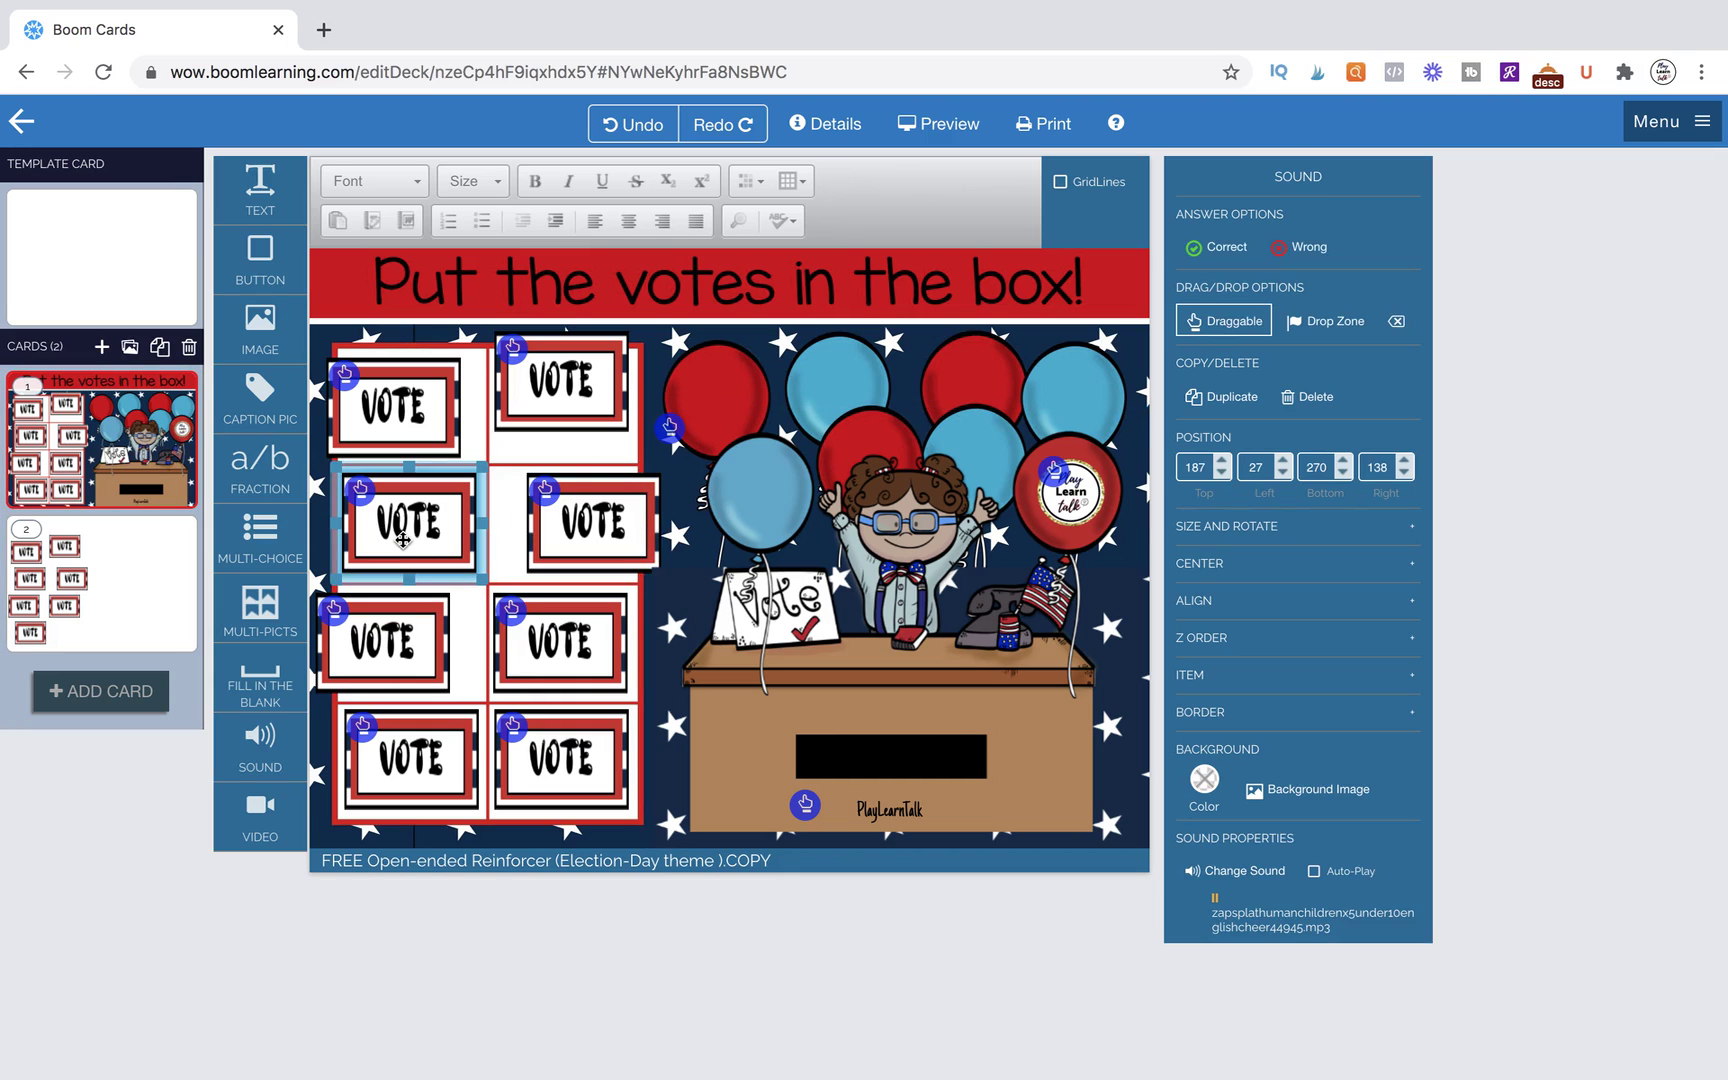
left_click(106, 596)
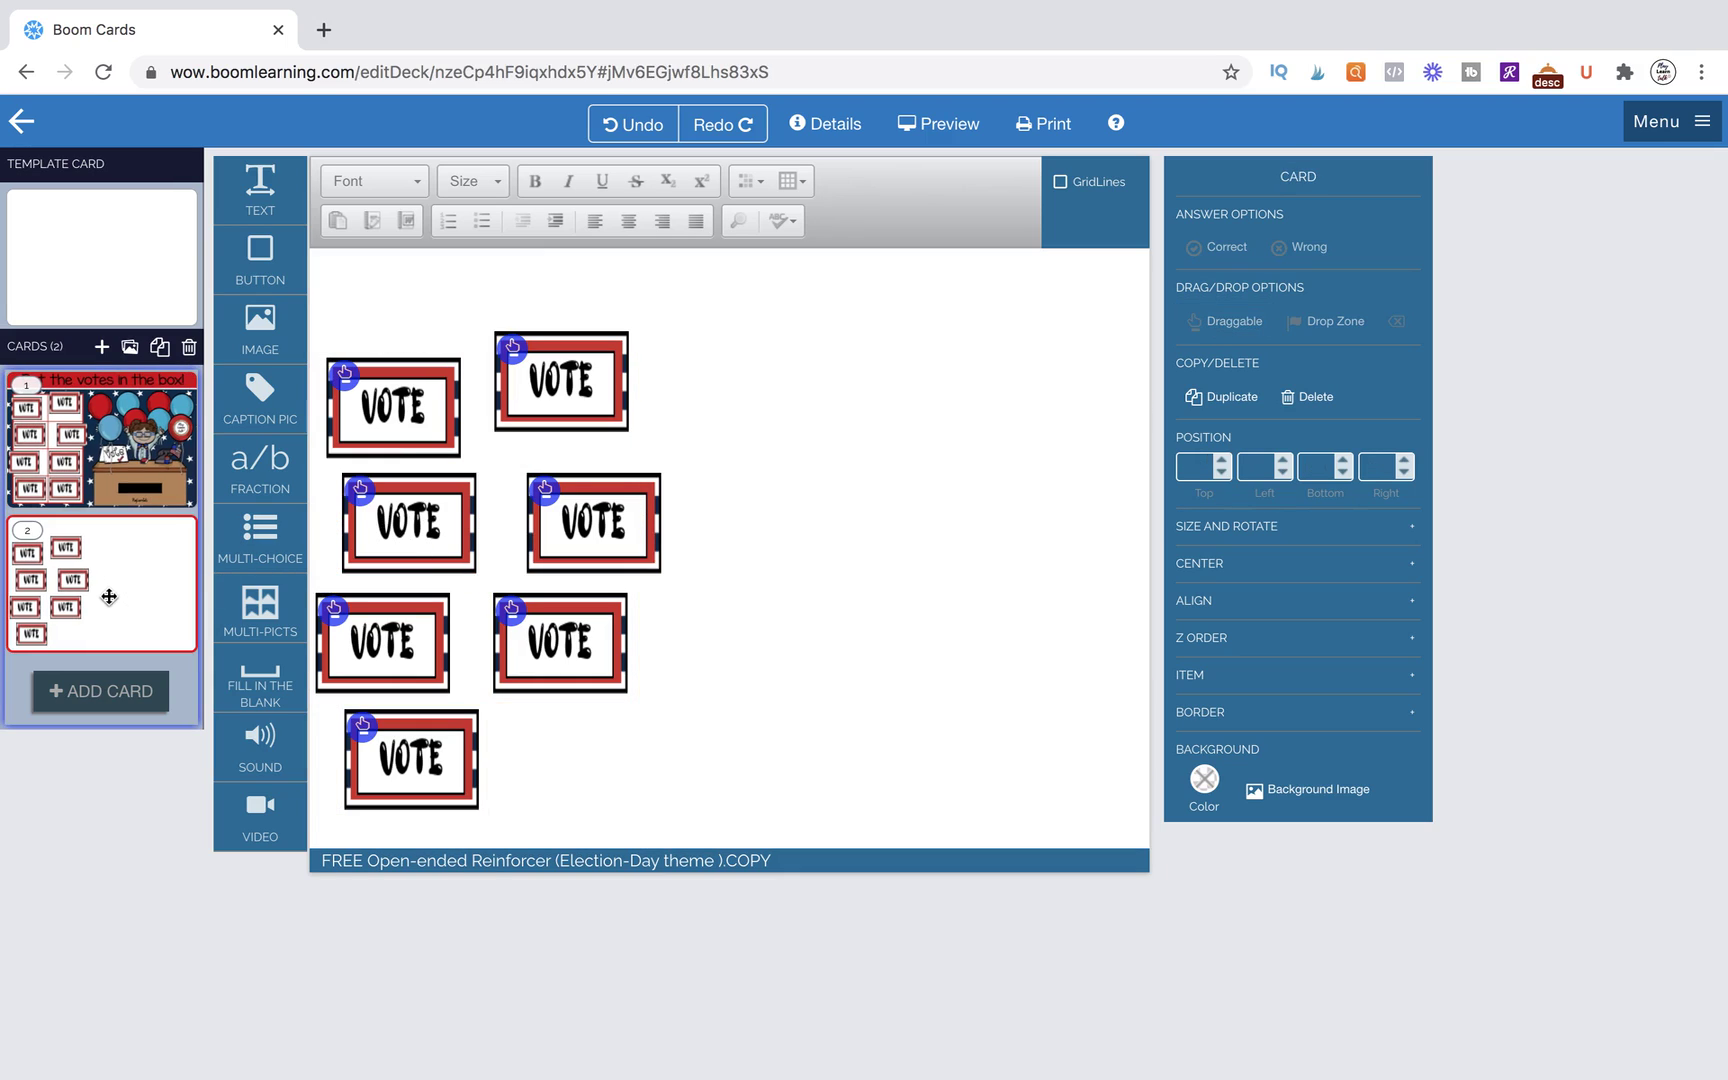
left_click(465, 537)
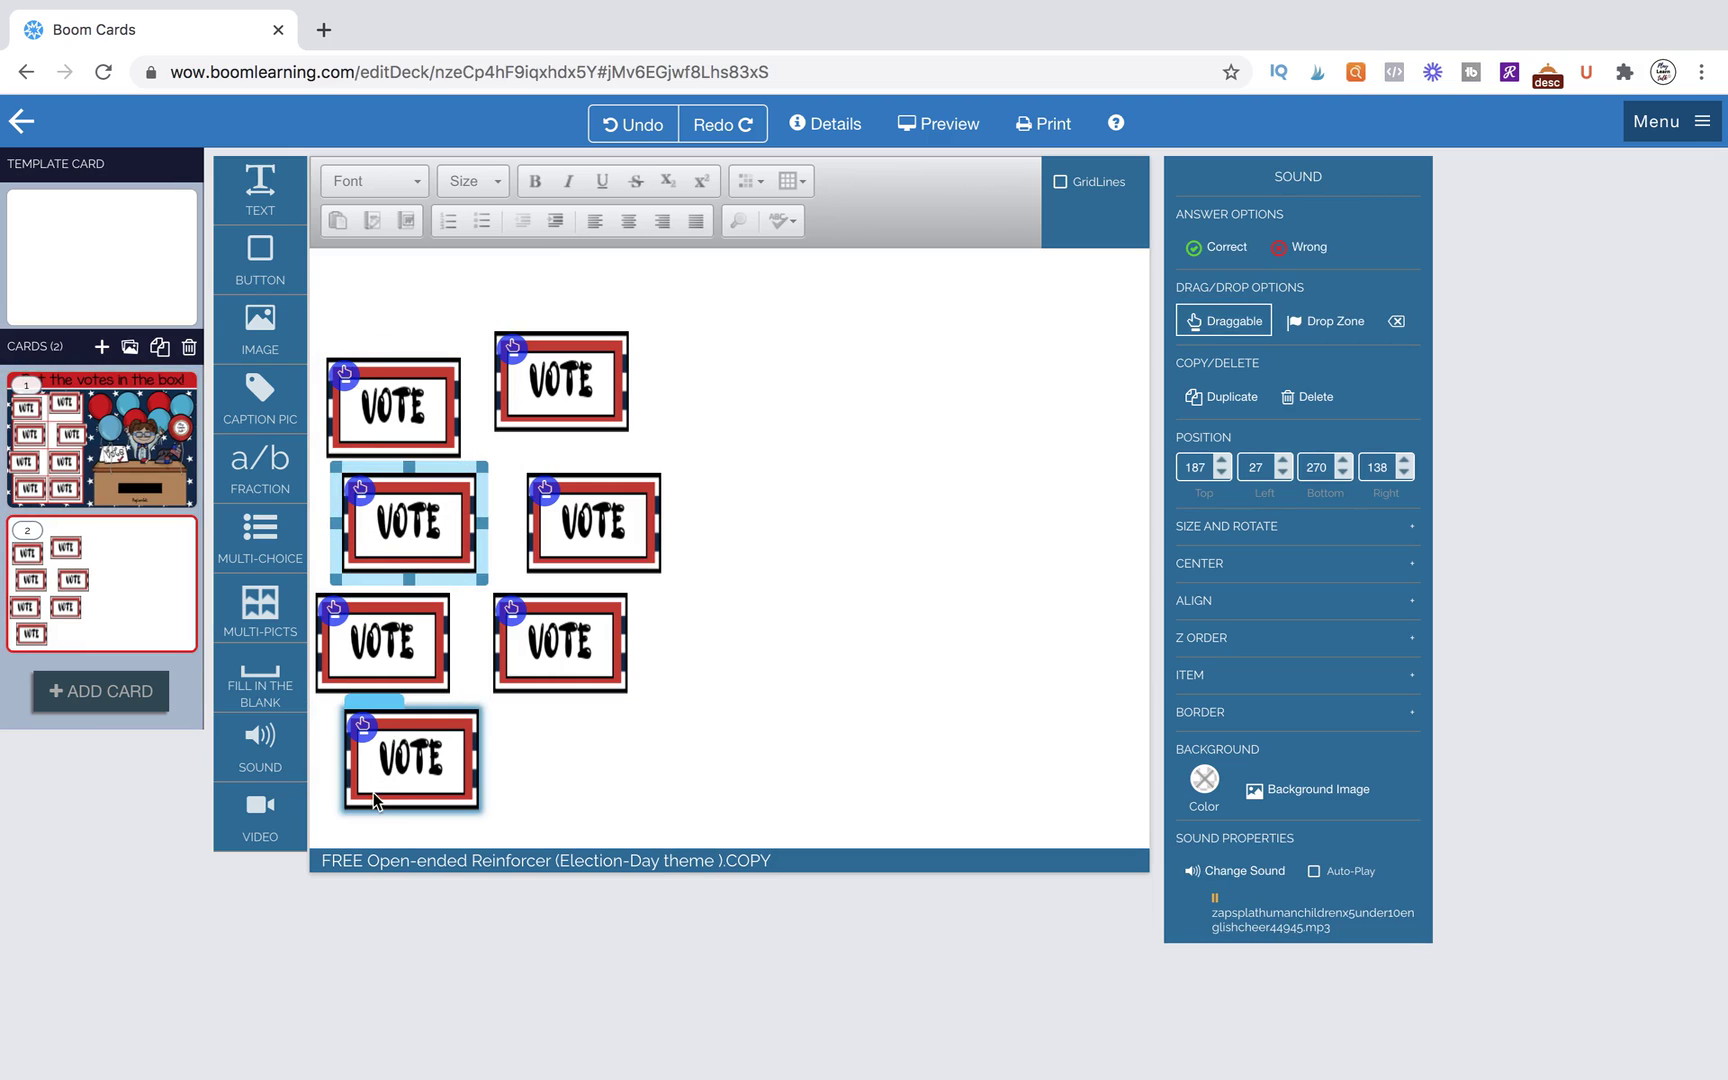
left_click(395, 418)
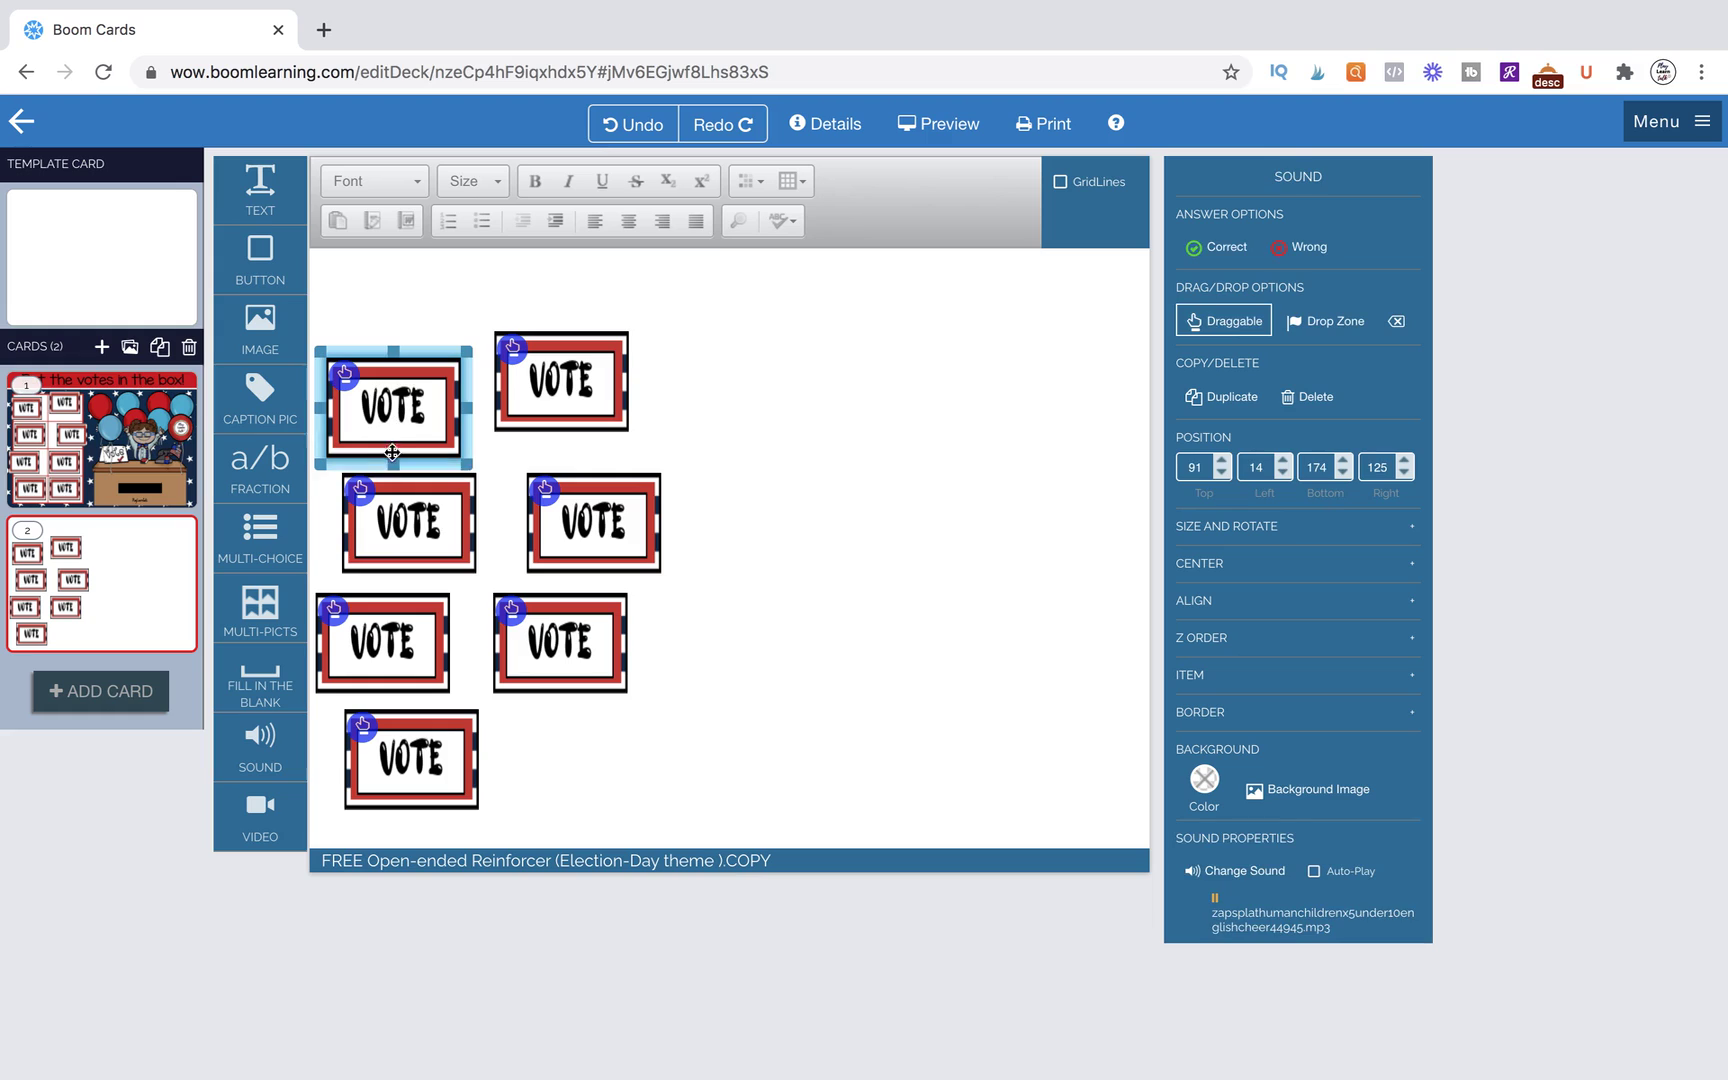
left_click(383, 640, "shift")
left_click(382, 780, "shift")
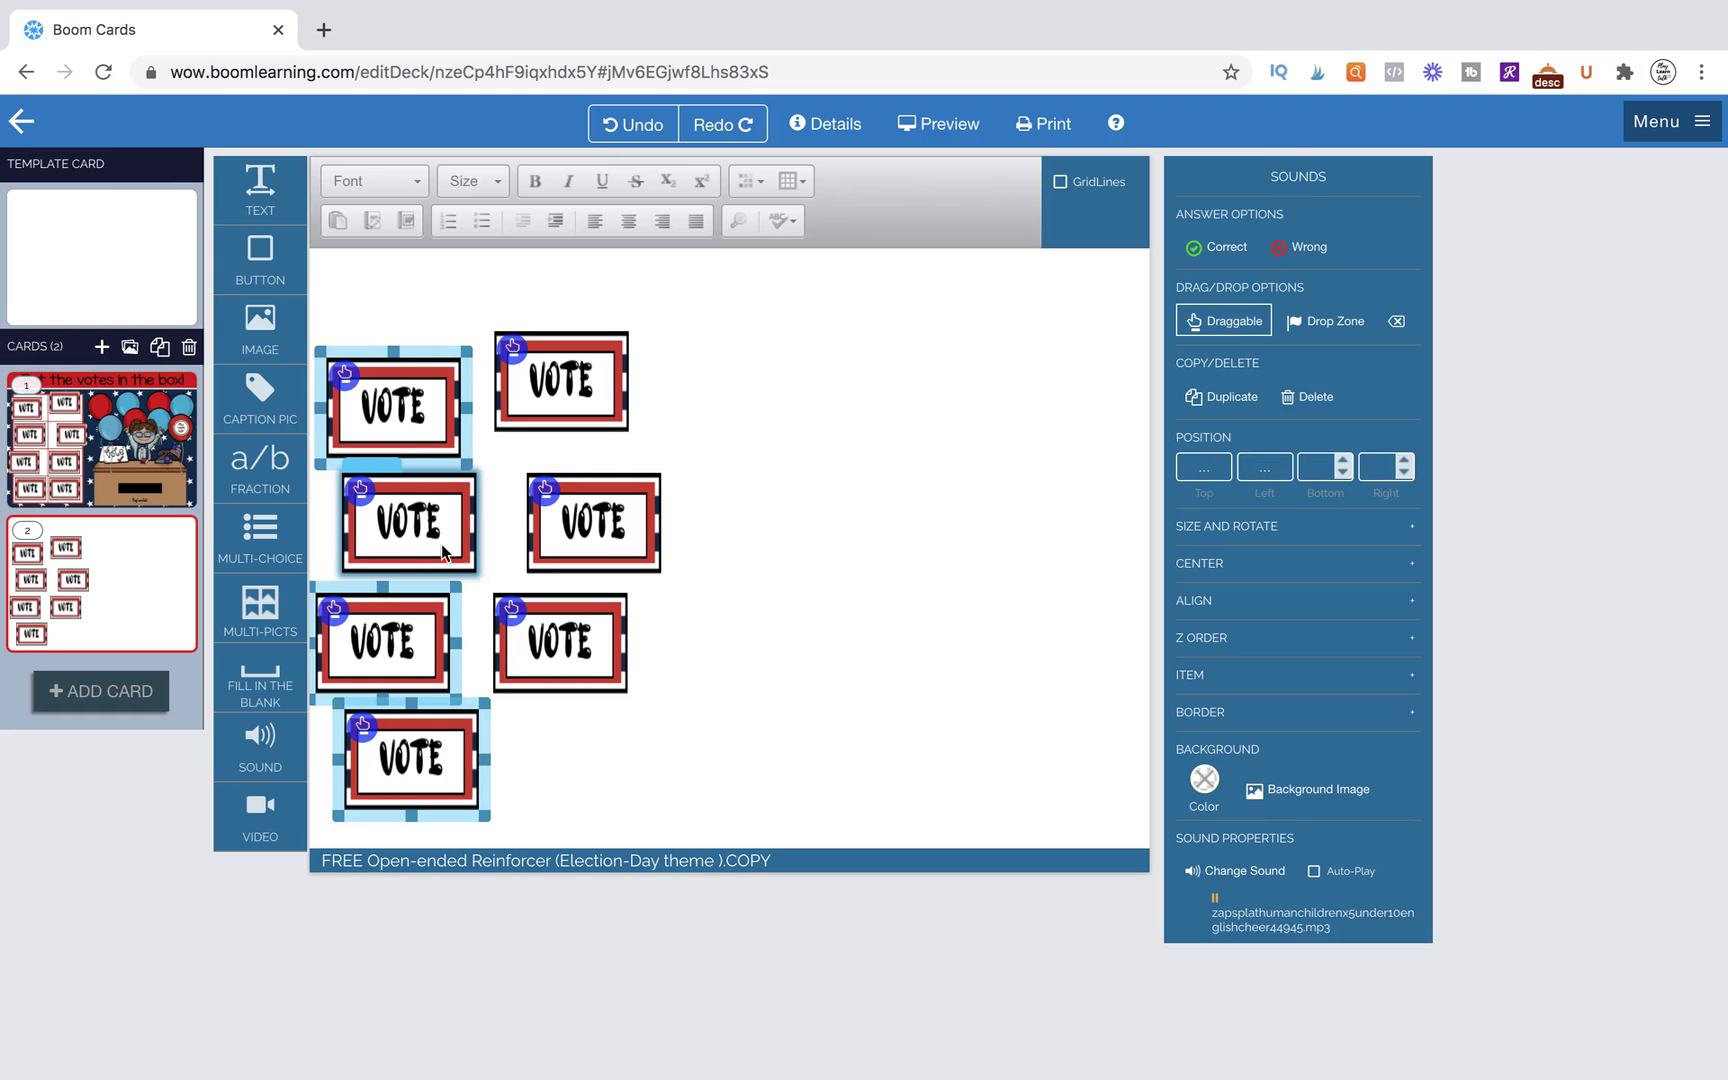
left_click(420, 282)
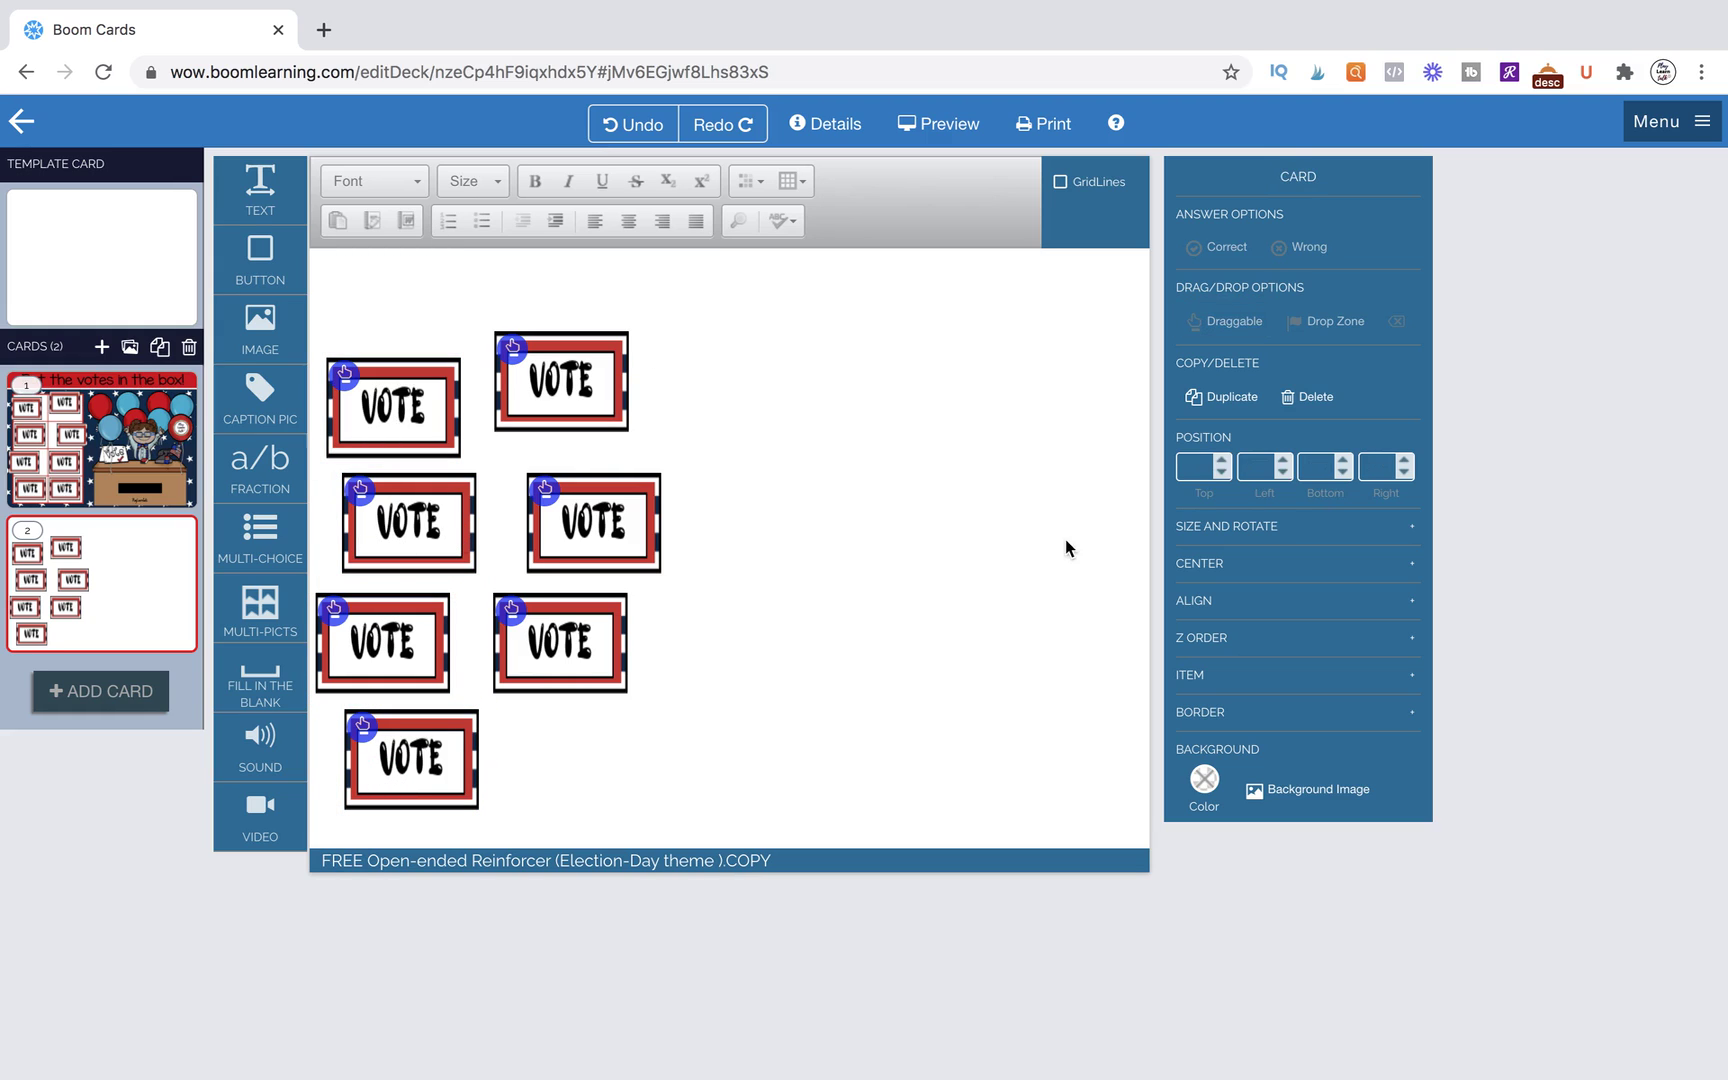
Step: Expand ALIGN in the CARD panel to reveal the Top, Left, Bottom, Right, Horizontal and Vertical buttons
left_click(1188, 603)
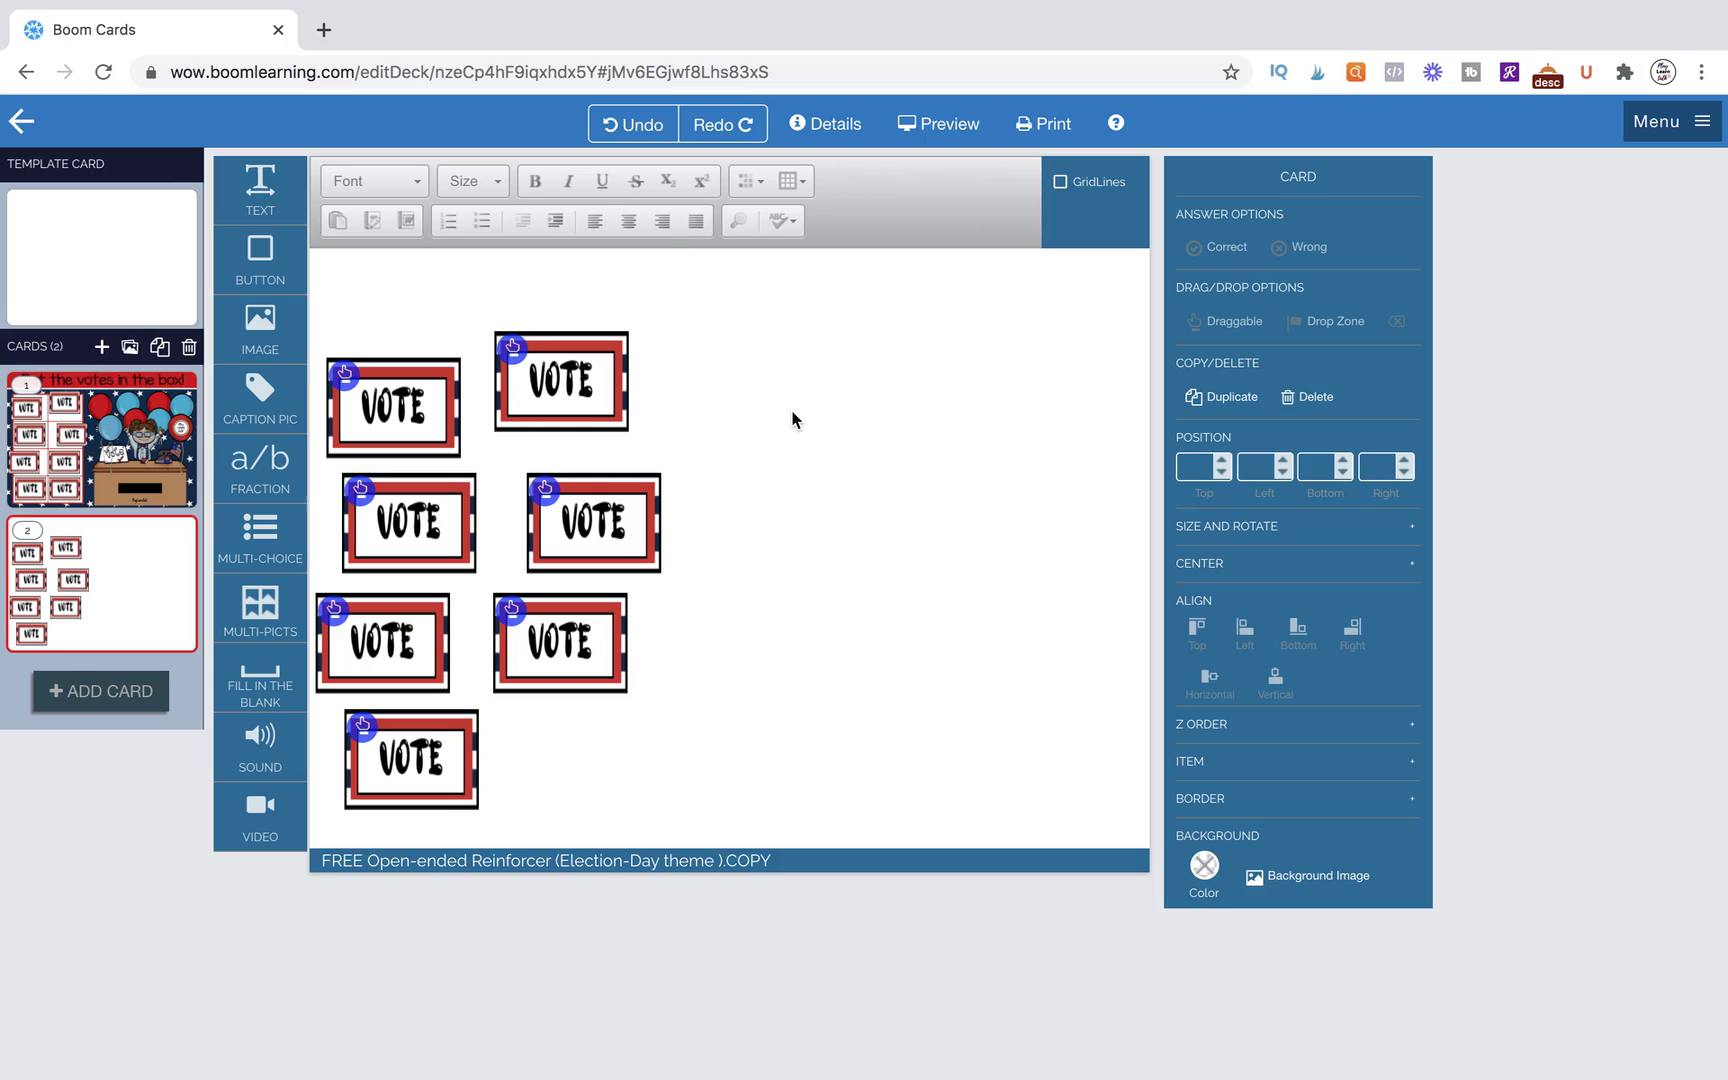
Step: Check the position values of the second-row left and top-right VOTE pieces on card 2
left_click(376, 550)
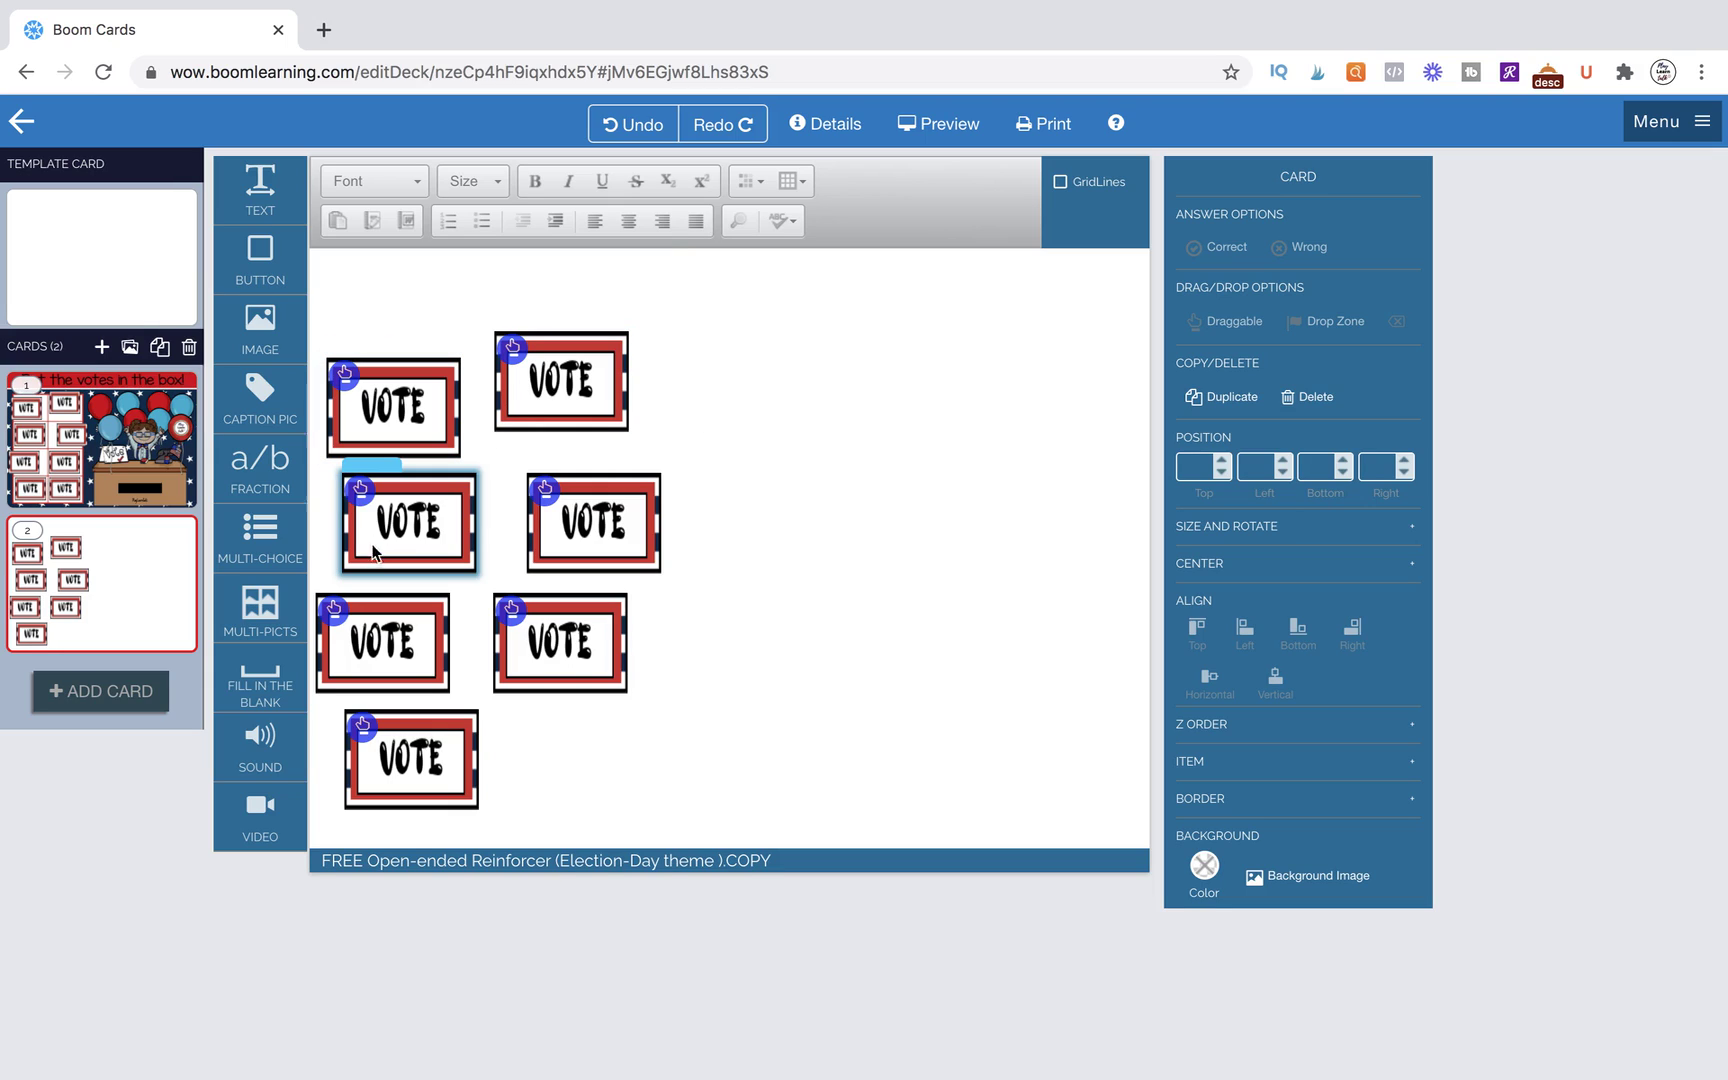
left_click(439, 533)
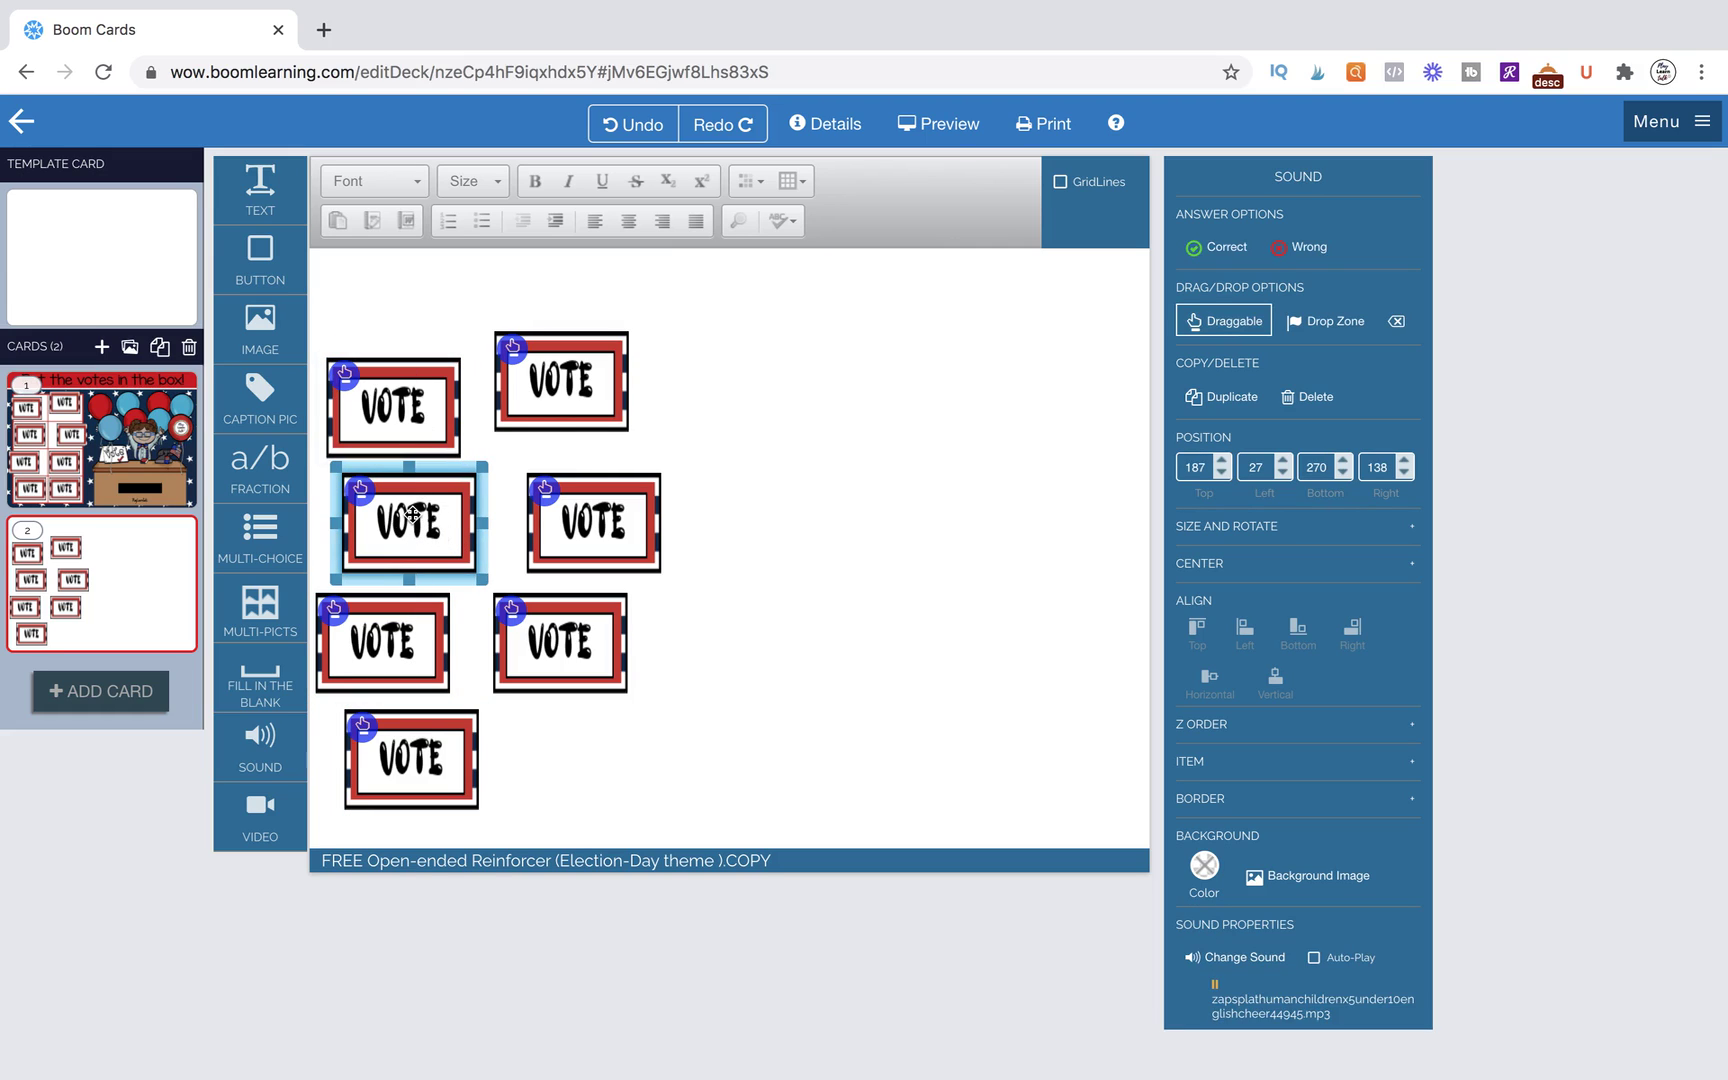
left_click(684, 488)
left_click(595, 400)
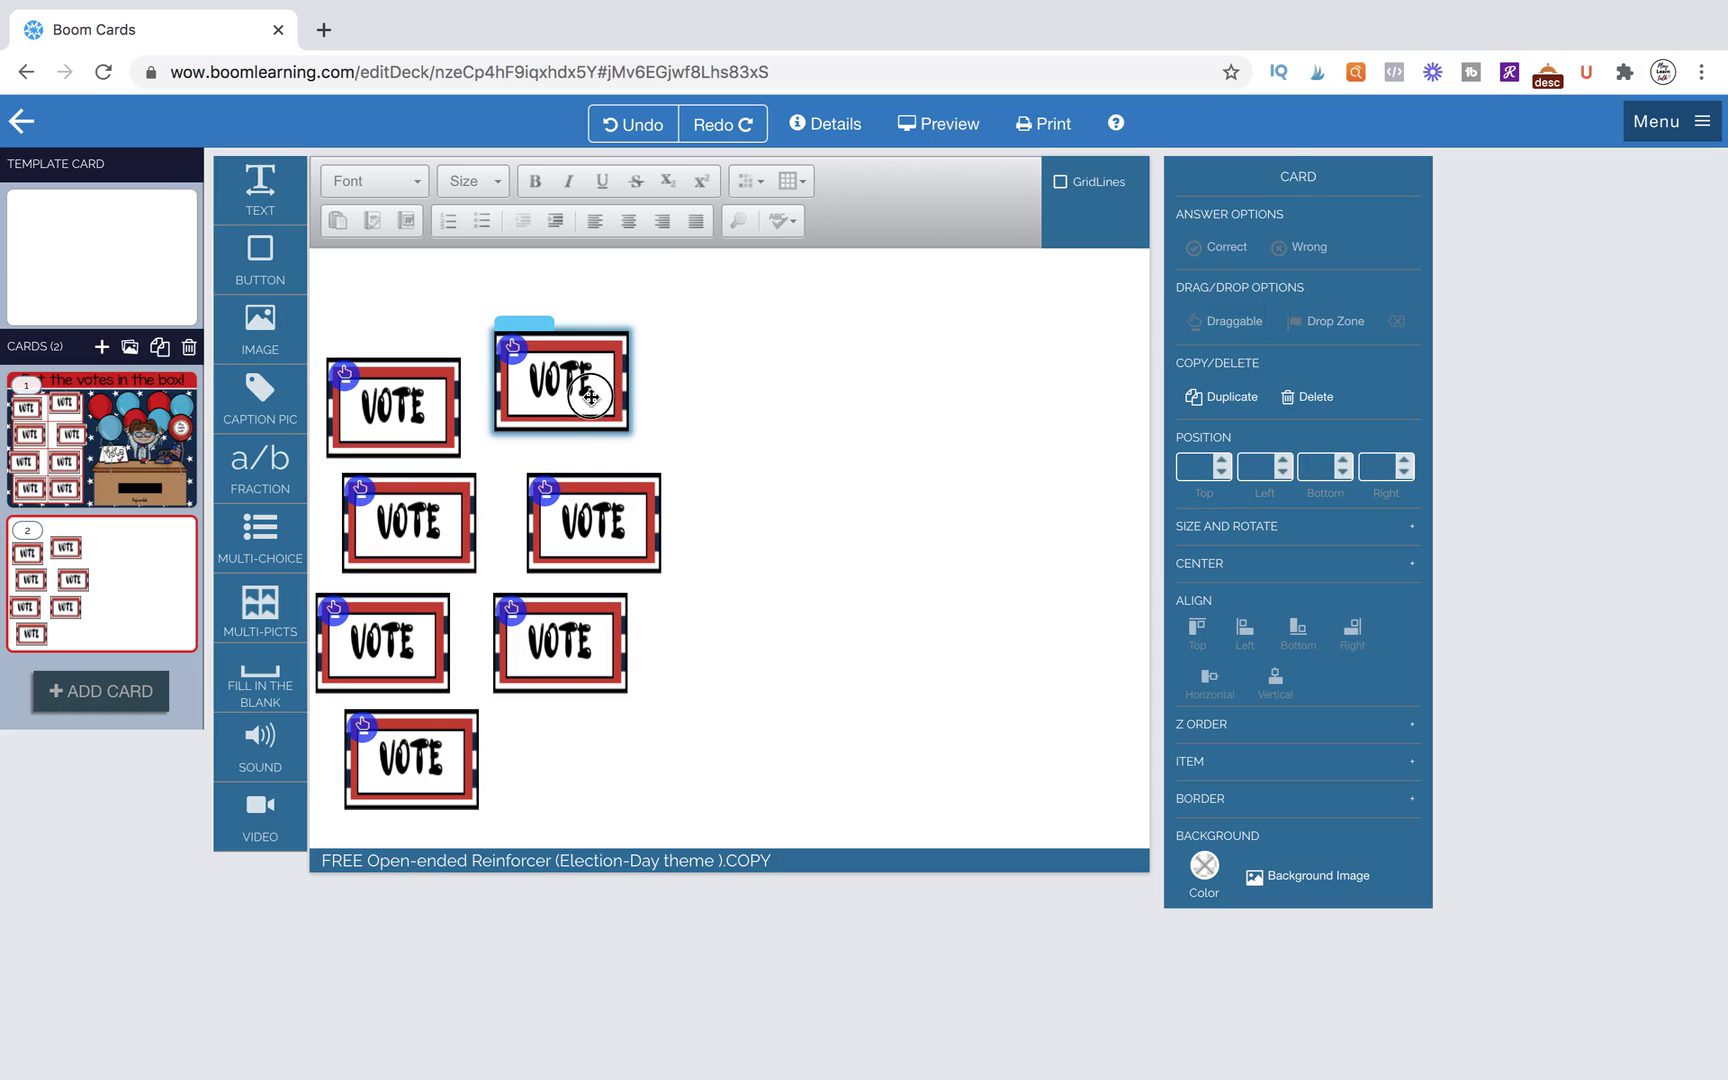
left_click(615, 800)
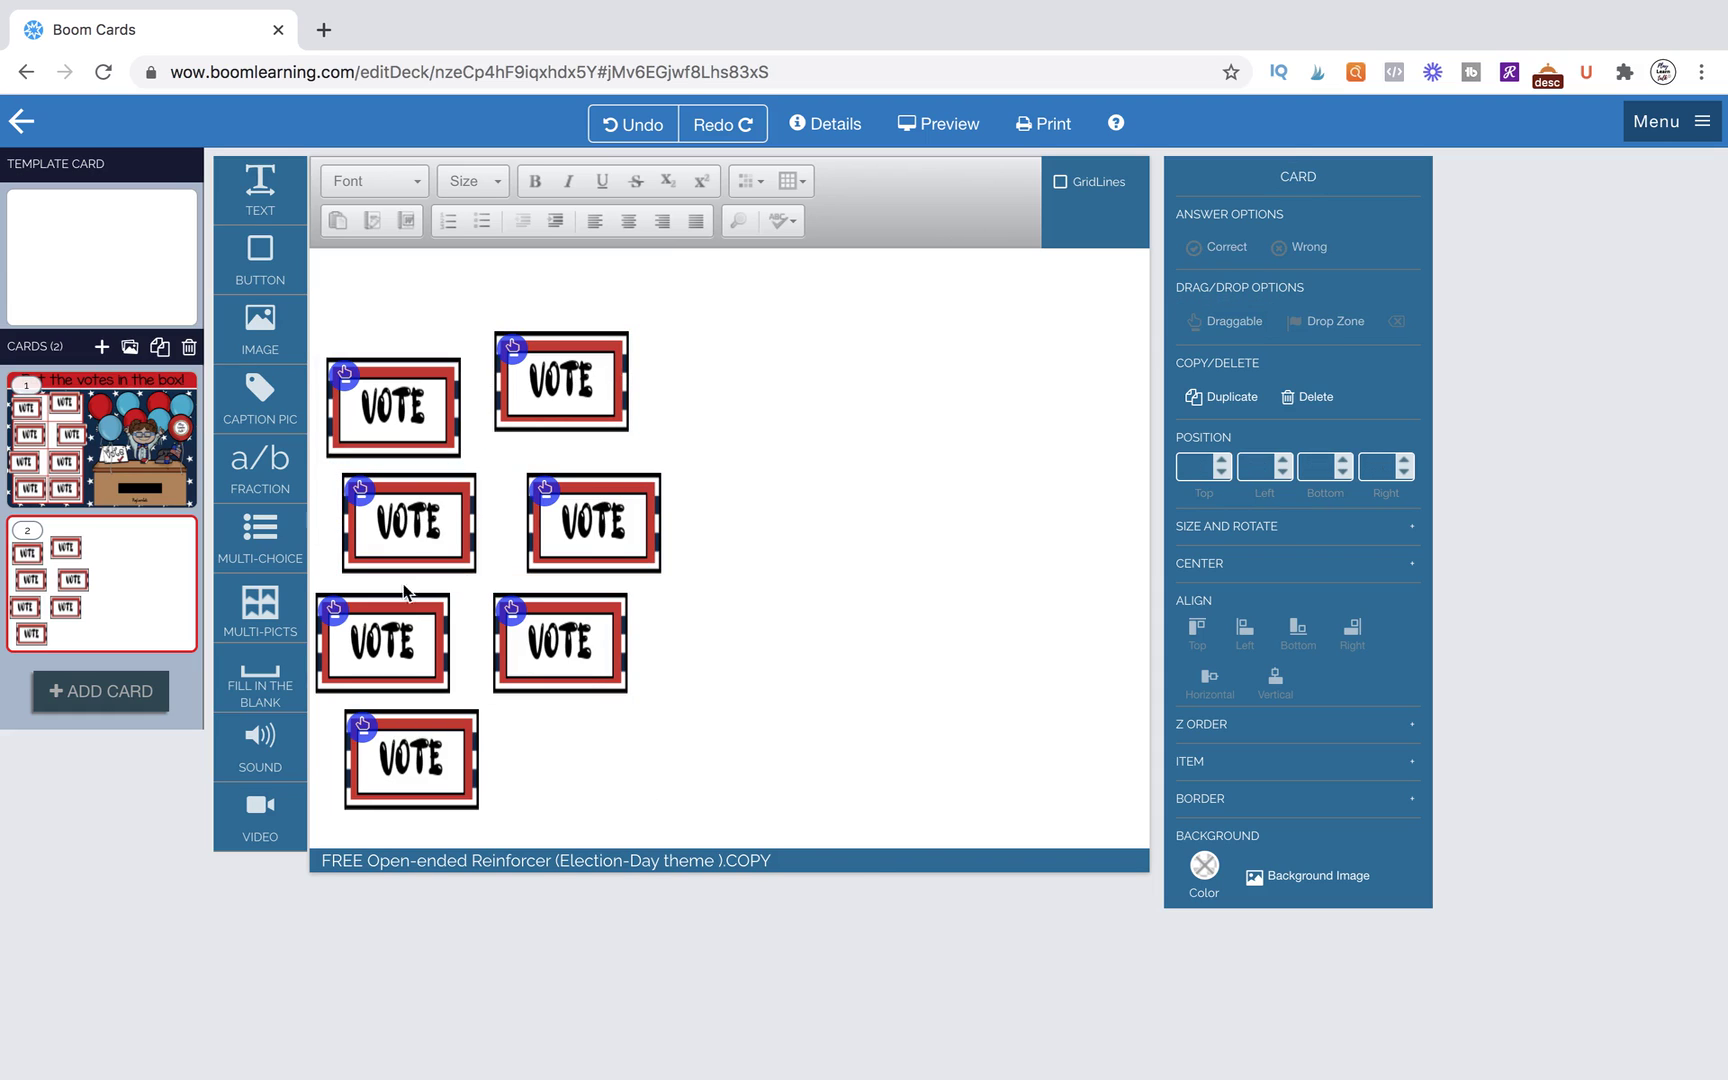
Step: Bring card 1's bottom-right VOTE piece onto card 2 as the eighth ballot
left_click(118, 458)
left_click(521, 714)
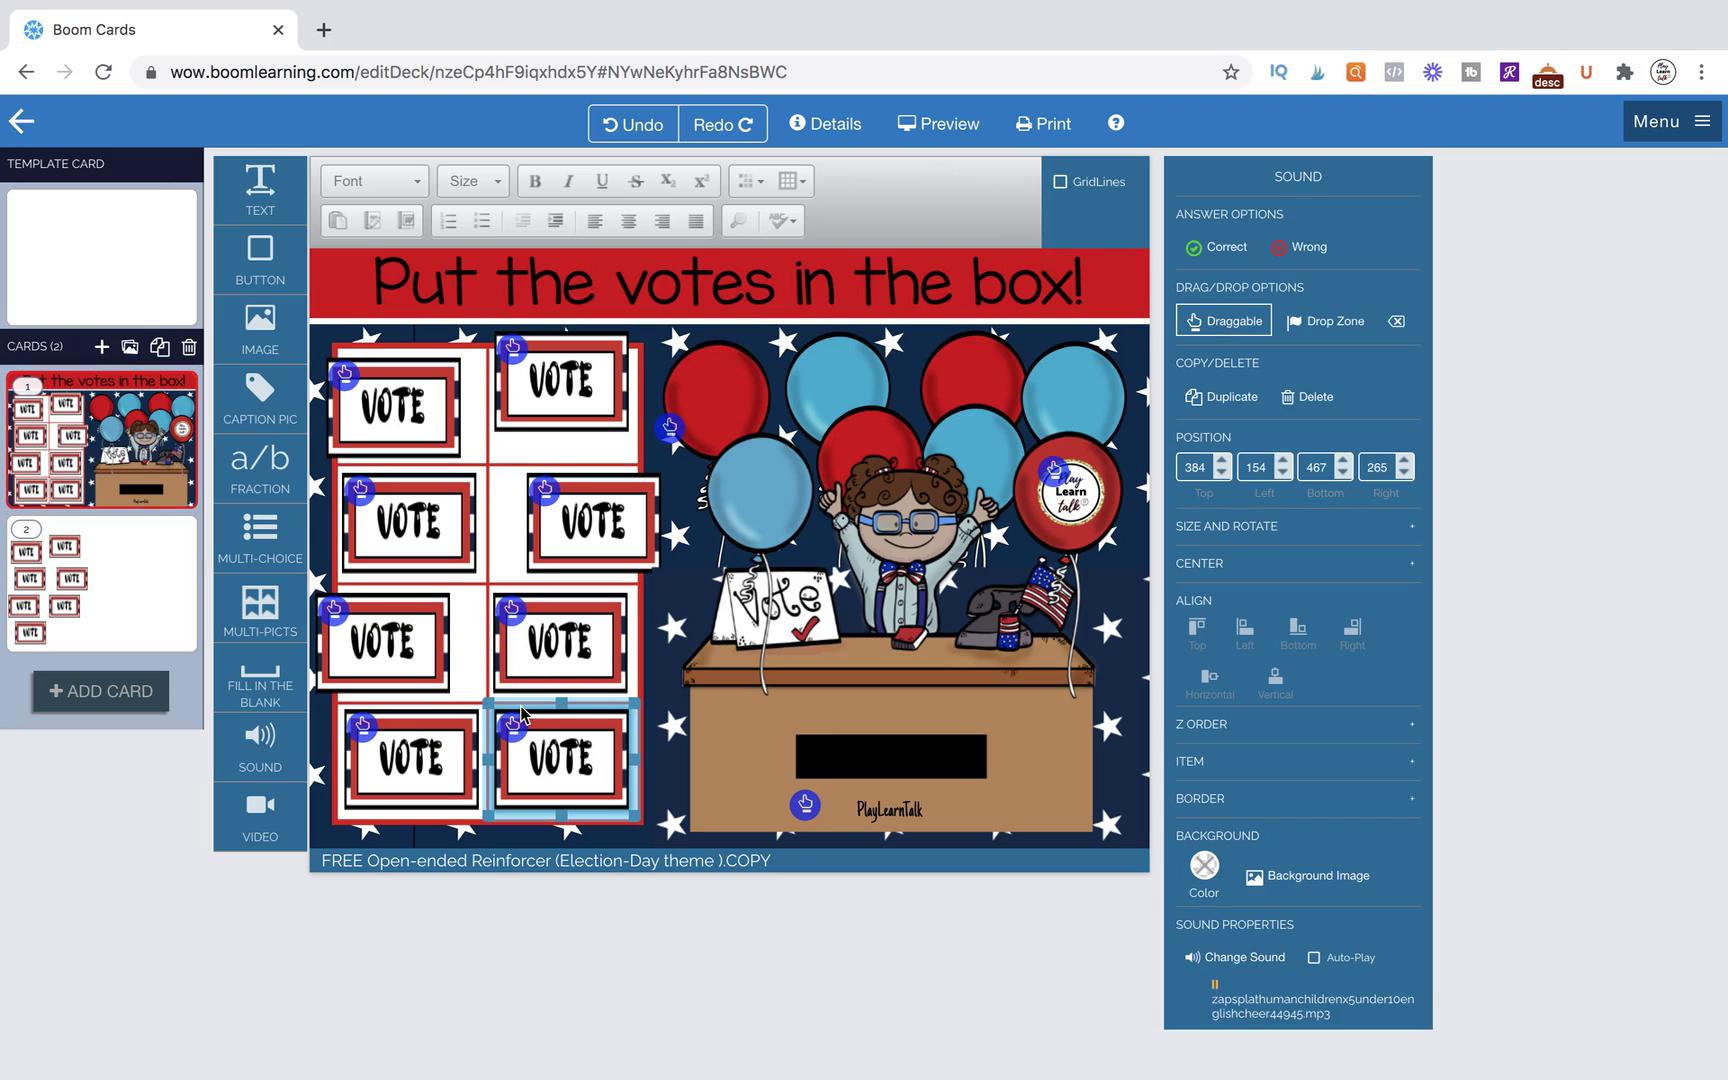
left_click(143, 605)
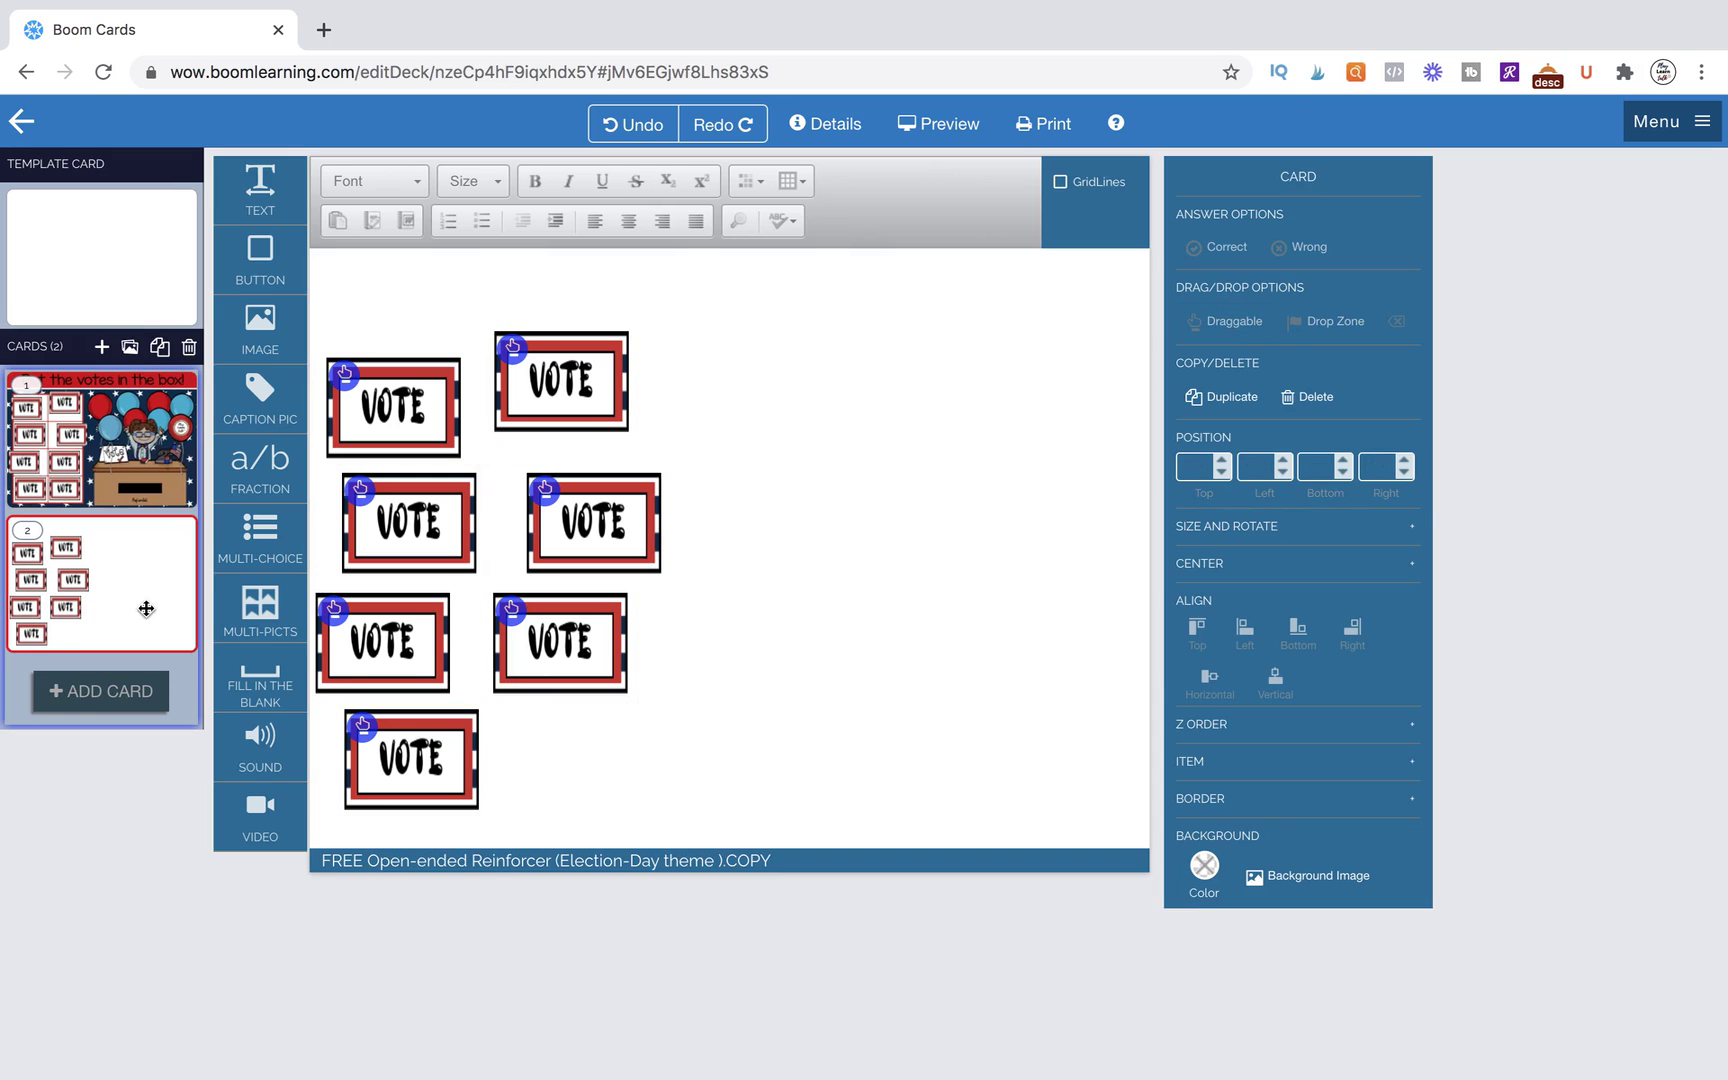
key("ctrl+v")
left_click(725, 710)
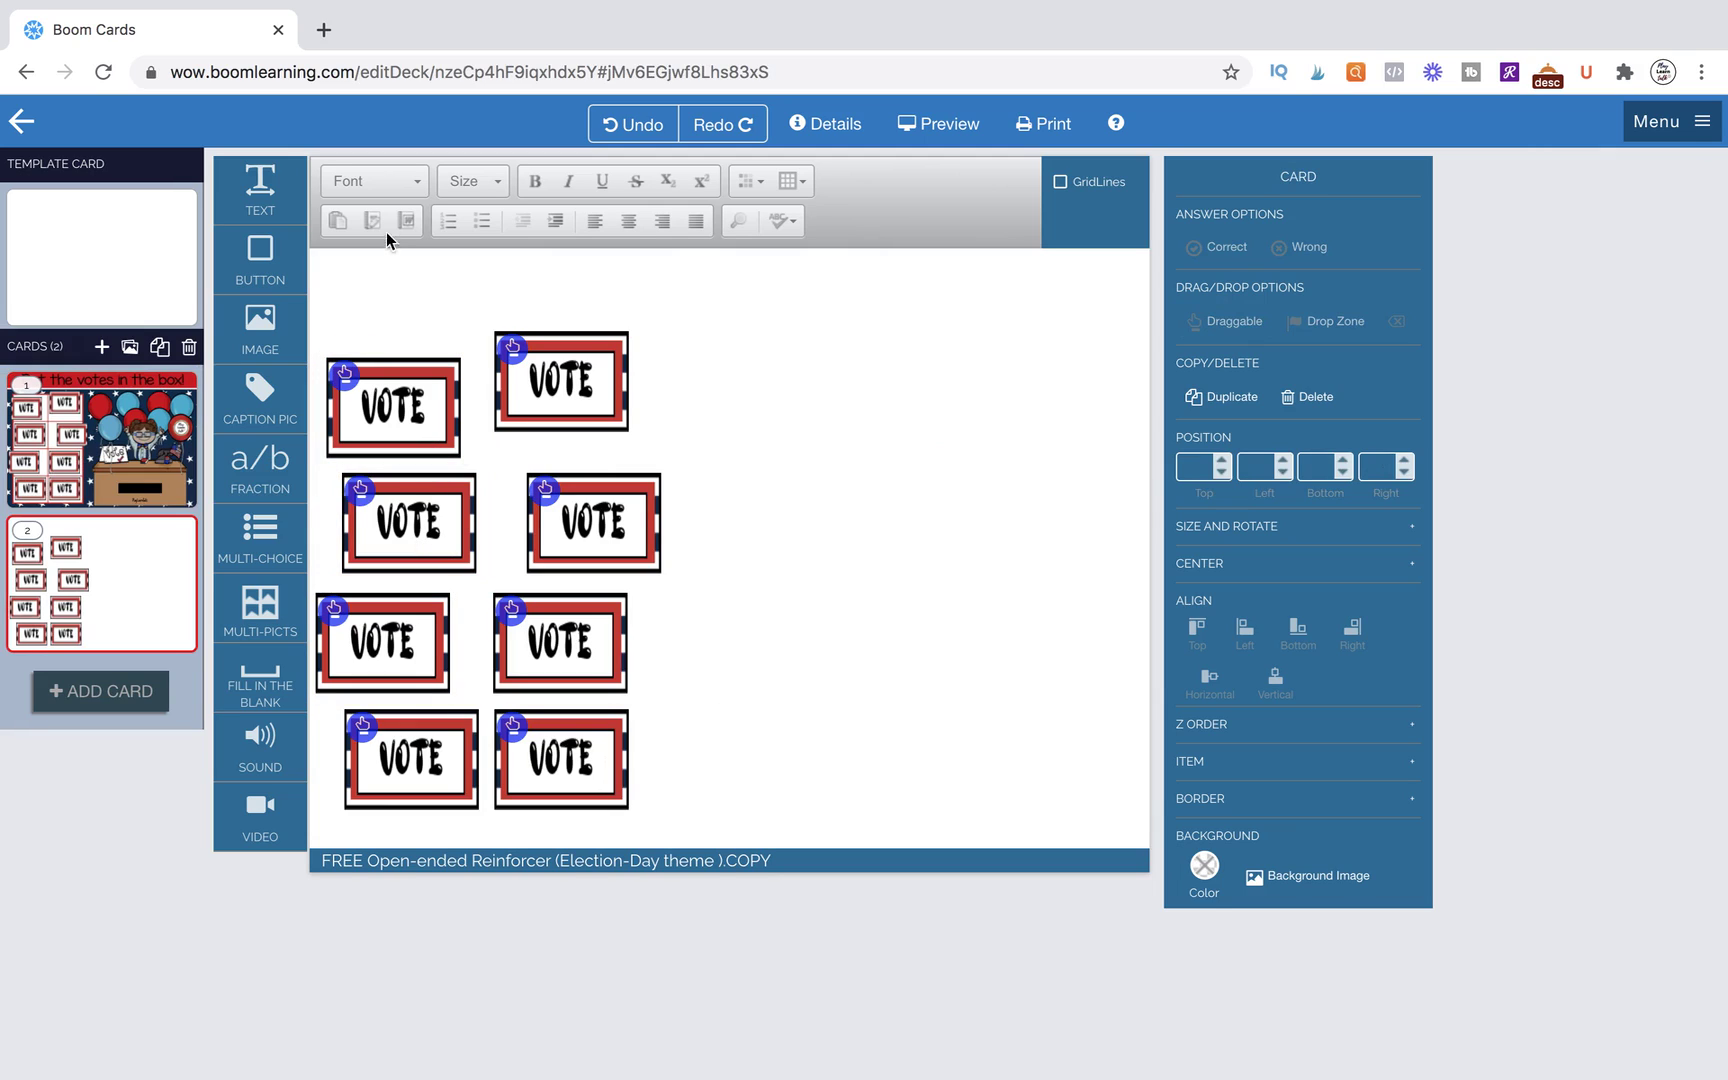
Step: Select the four left-column VOTE pieces and try Top and Left alignment, undoing the results
left_click(402, 392)
left_click(399, 530, "shift")
left_click(400, 632, "shift")
left_click(401, 782, "shift")
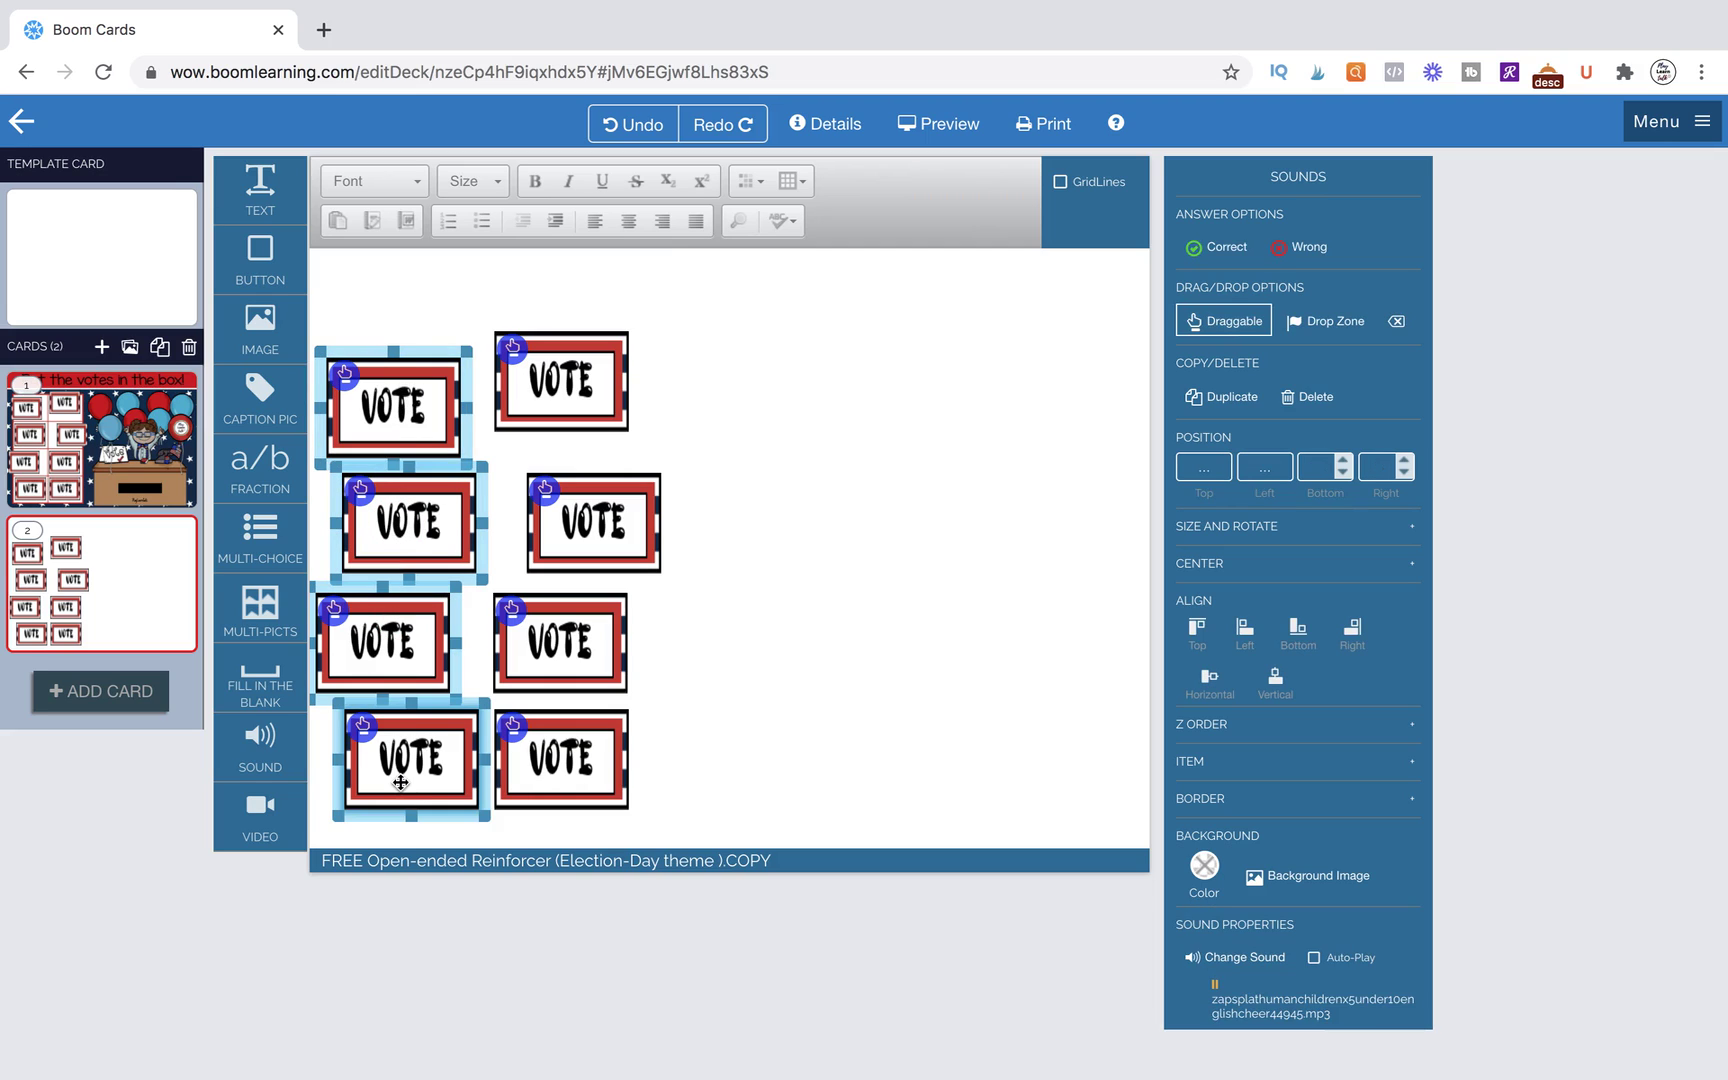
left_click(1198, 632)
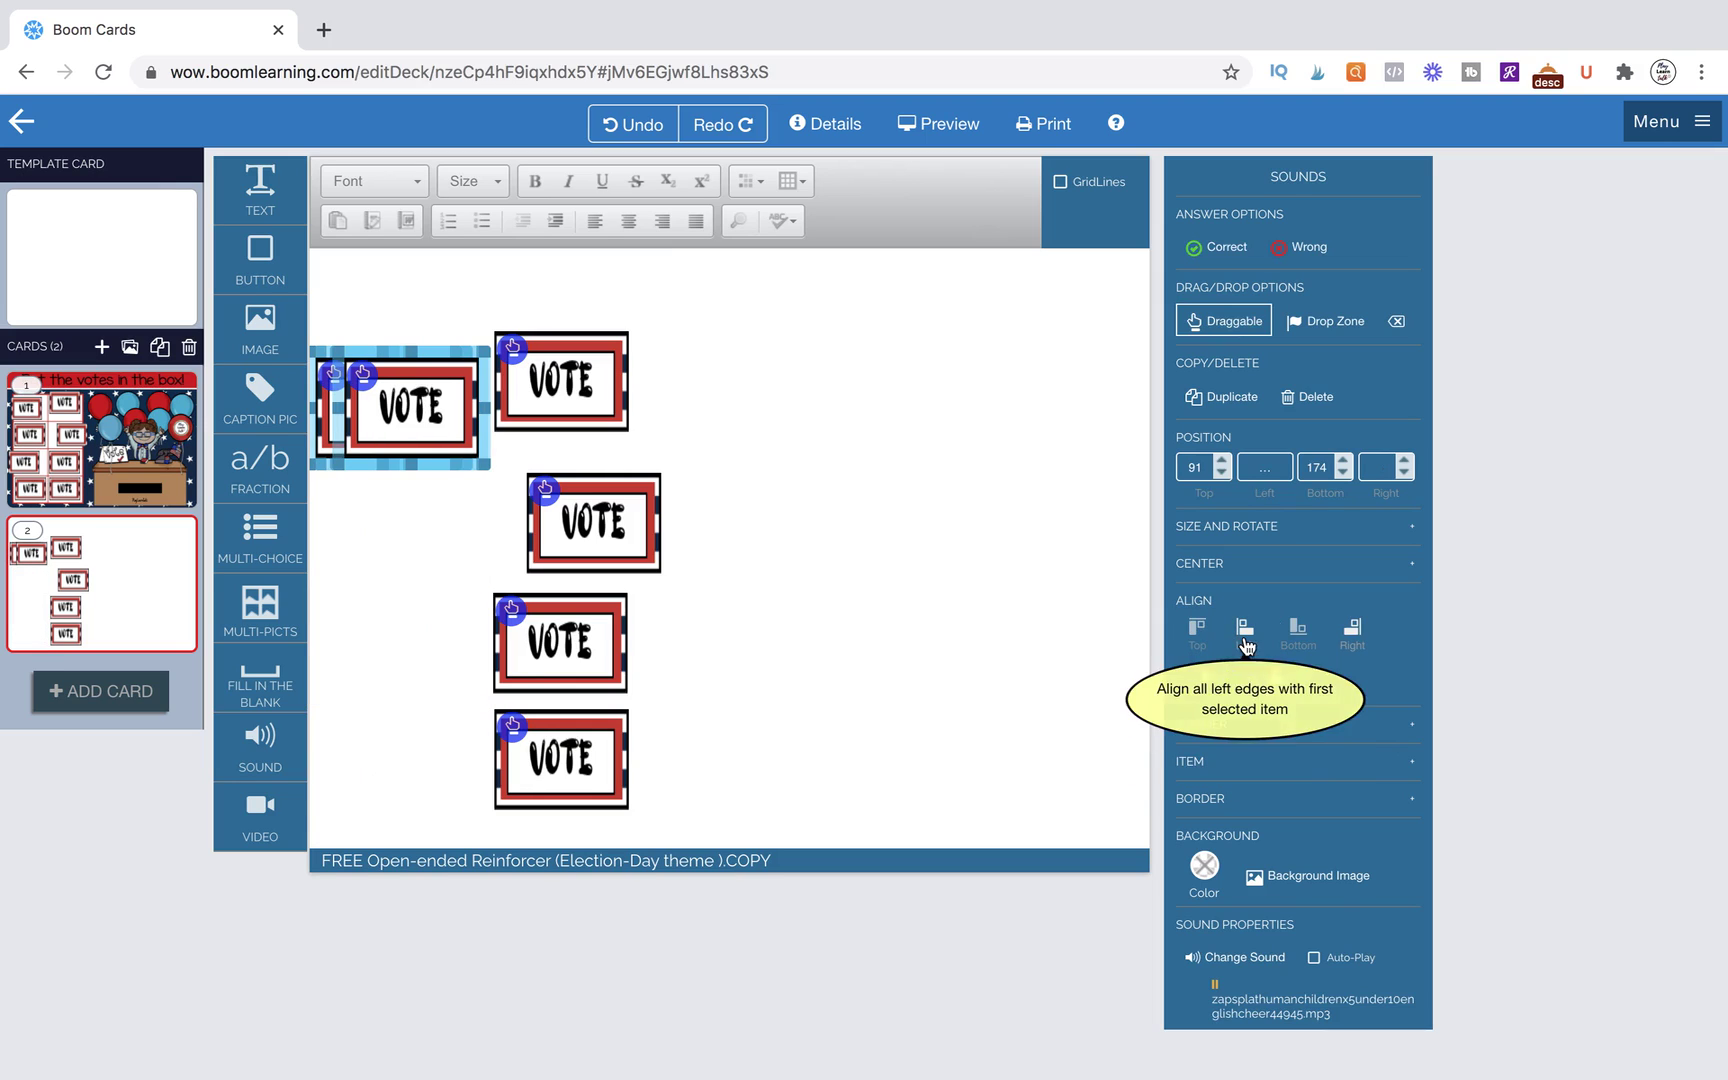
left_click(1246, 635)
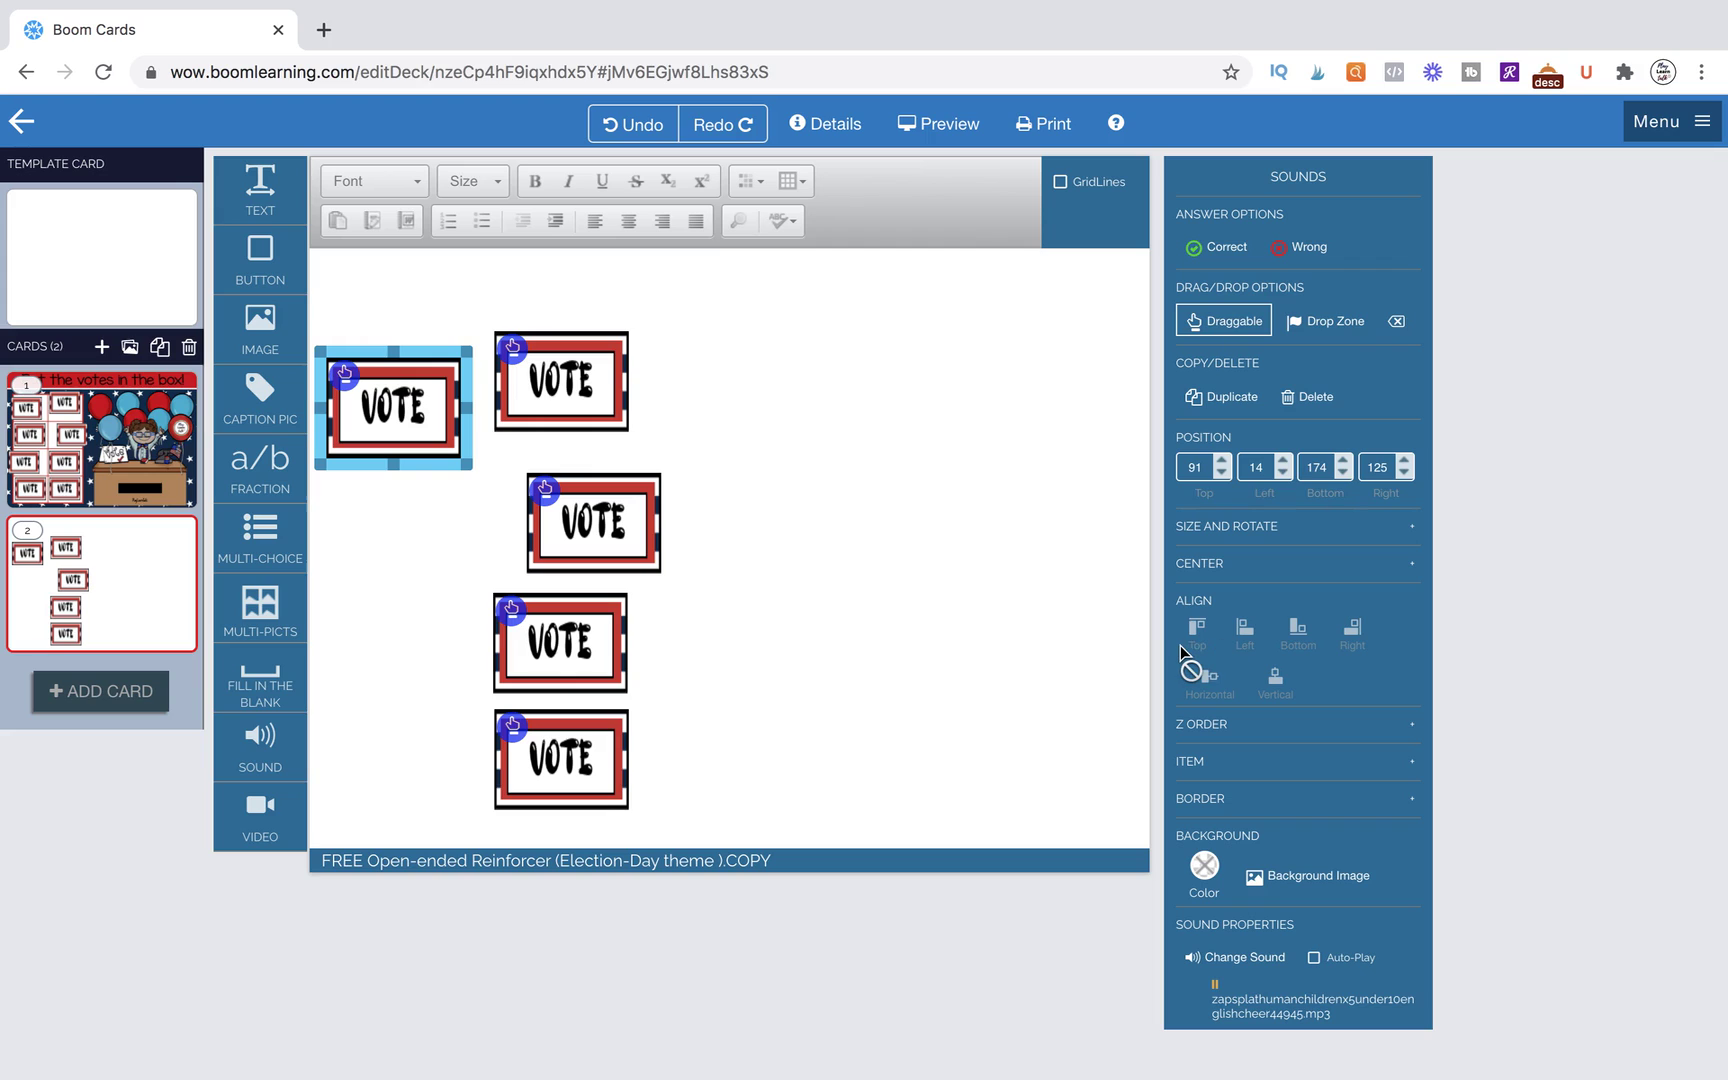
key("ctrl+z")
key("ctrl+z")
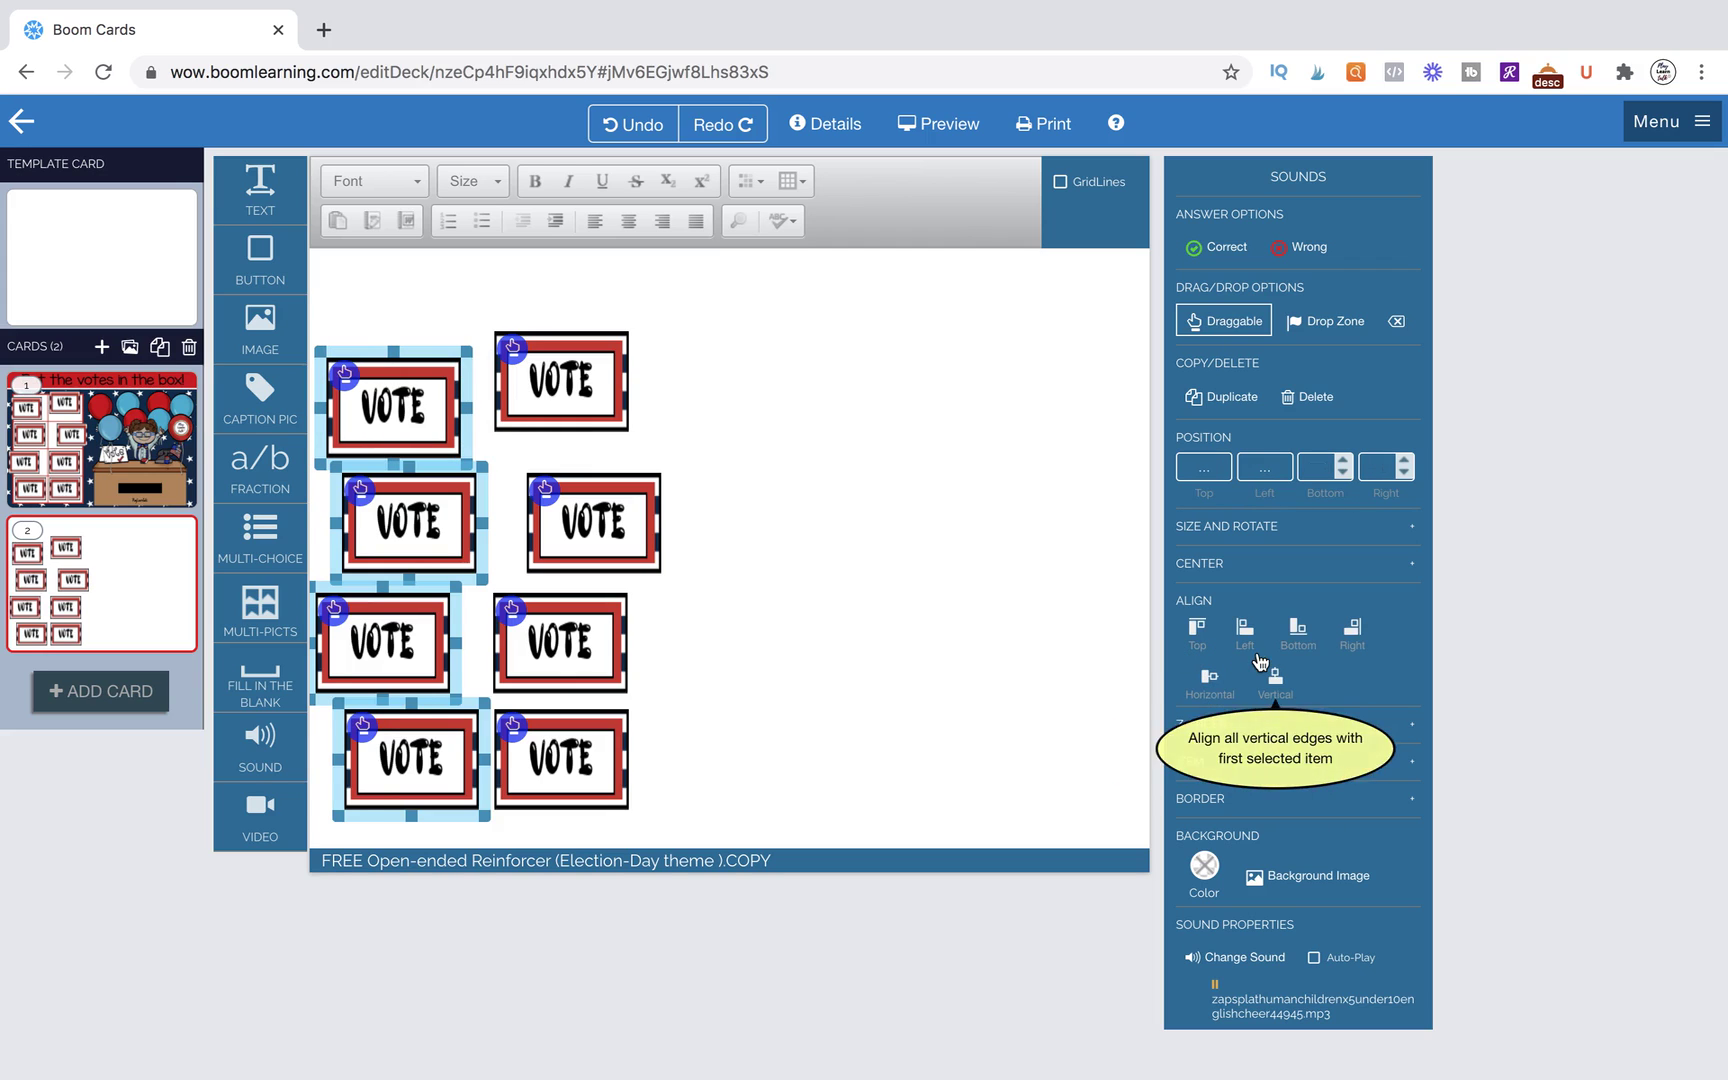
left_click(1251, 639)
left_click(960, 679)
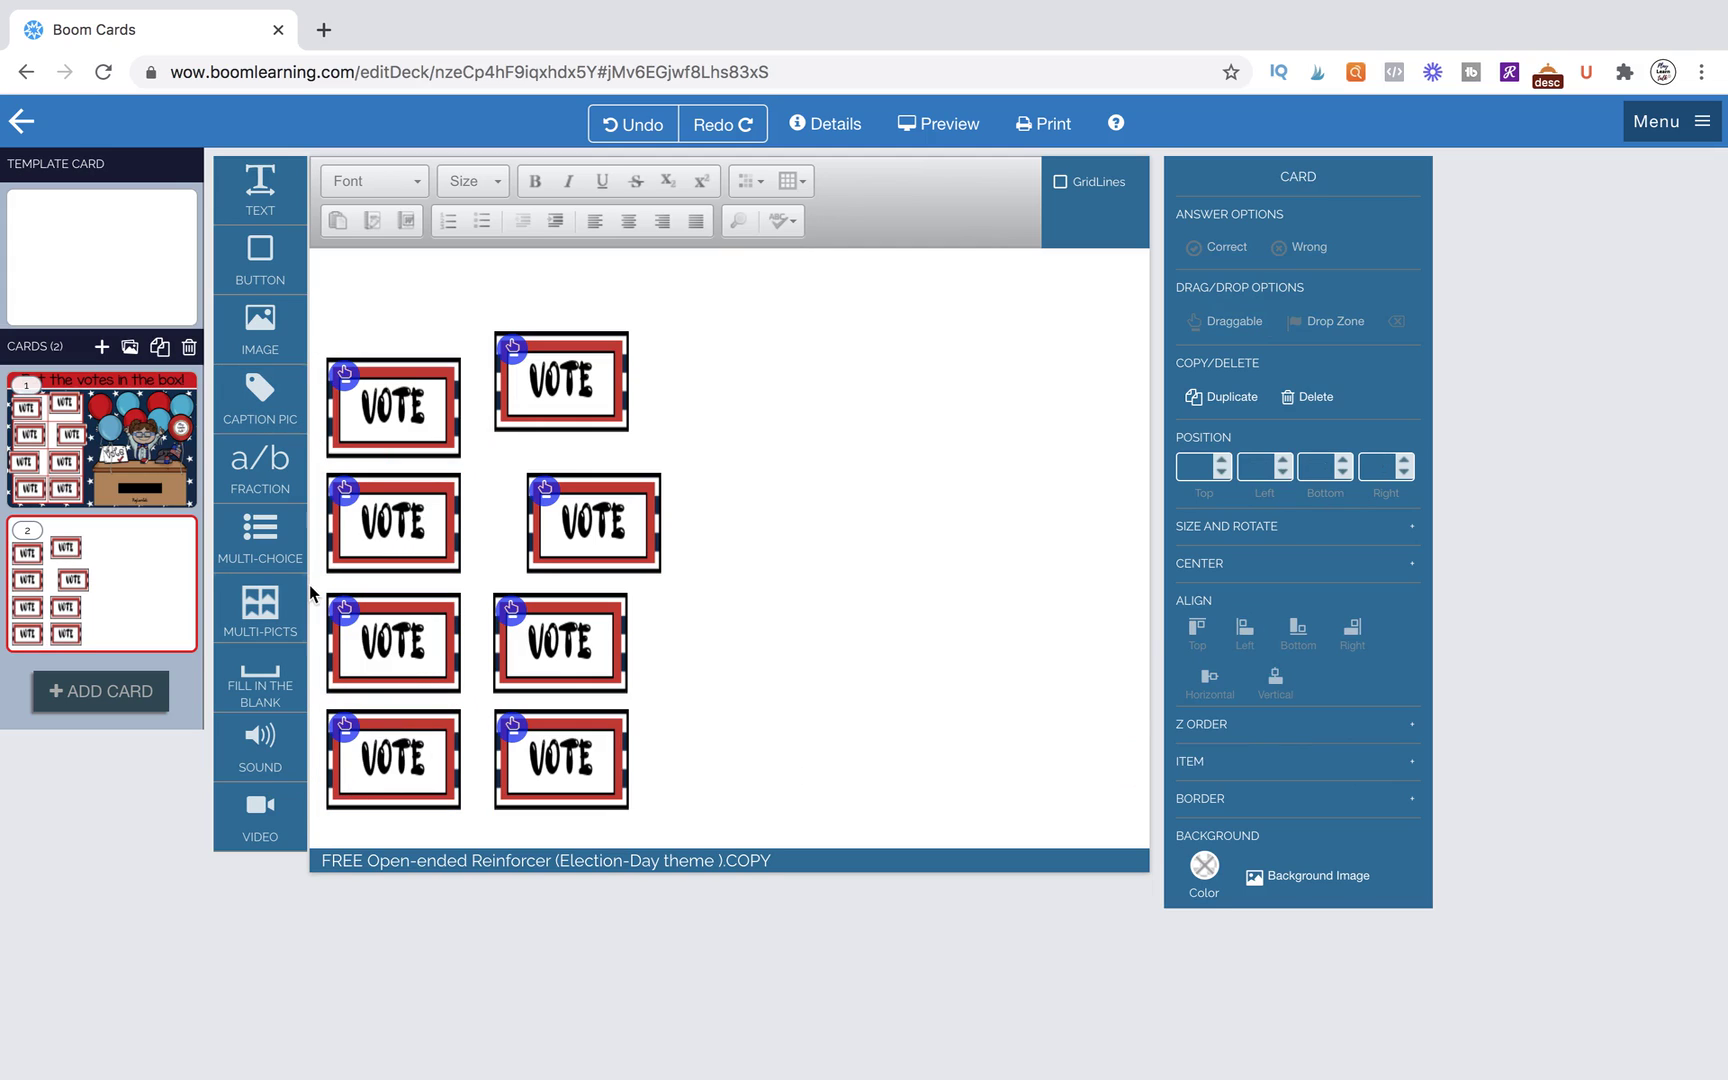
key("ctrl+z")
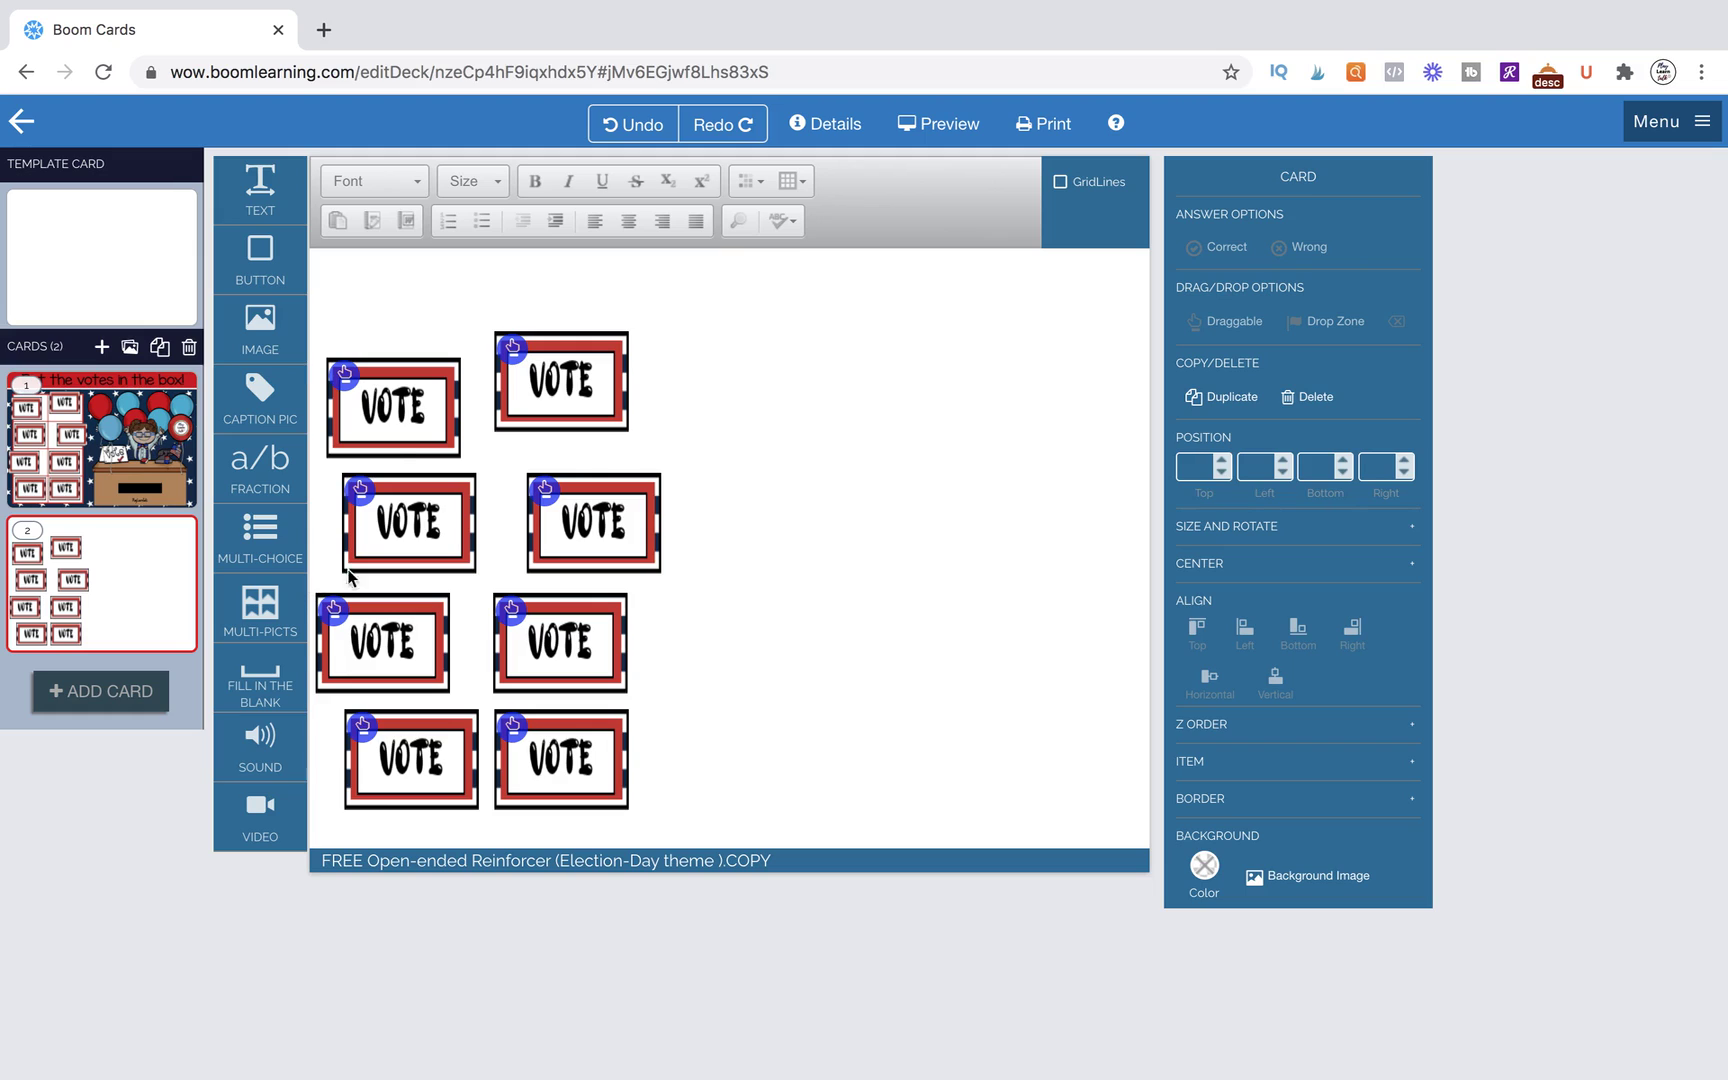
Step: Reselect the four left-column VOTE pieces and align them to one left edge
left_click(342, 526)
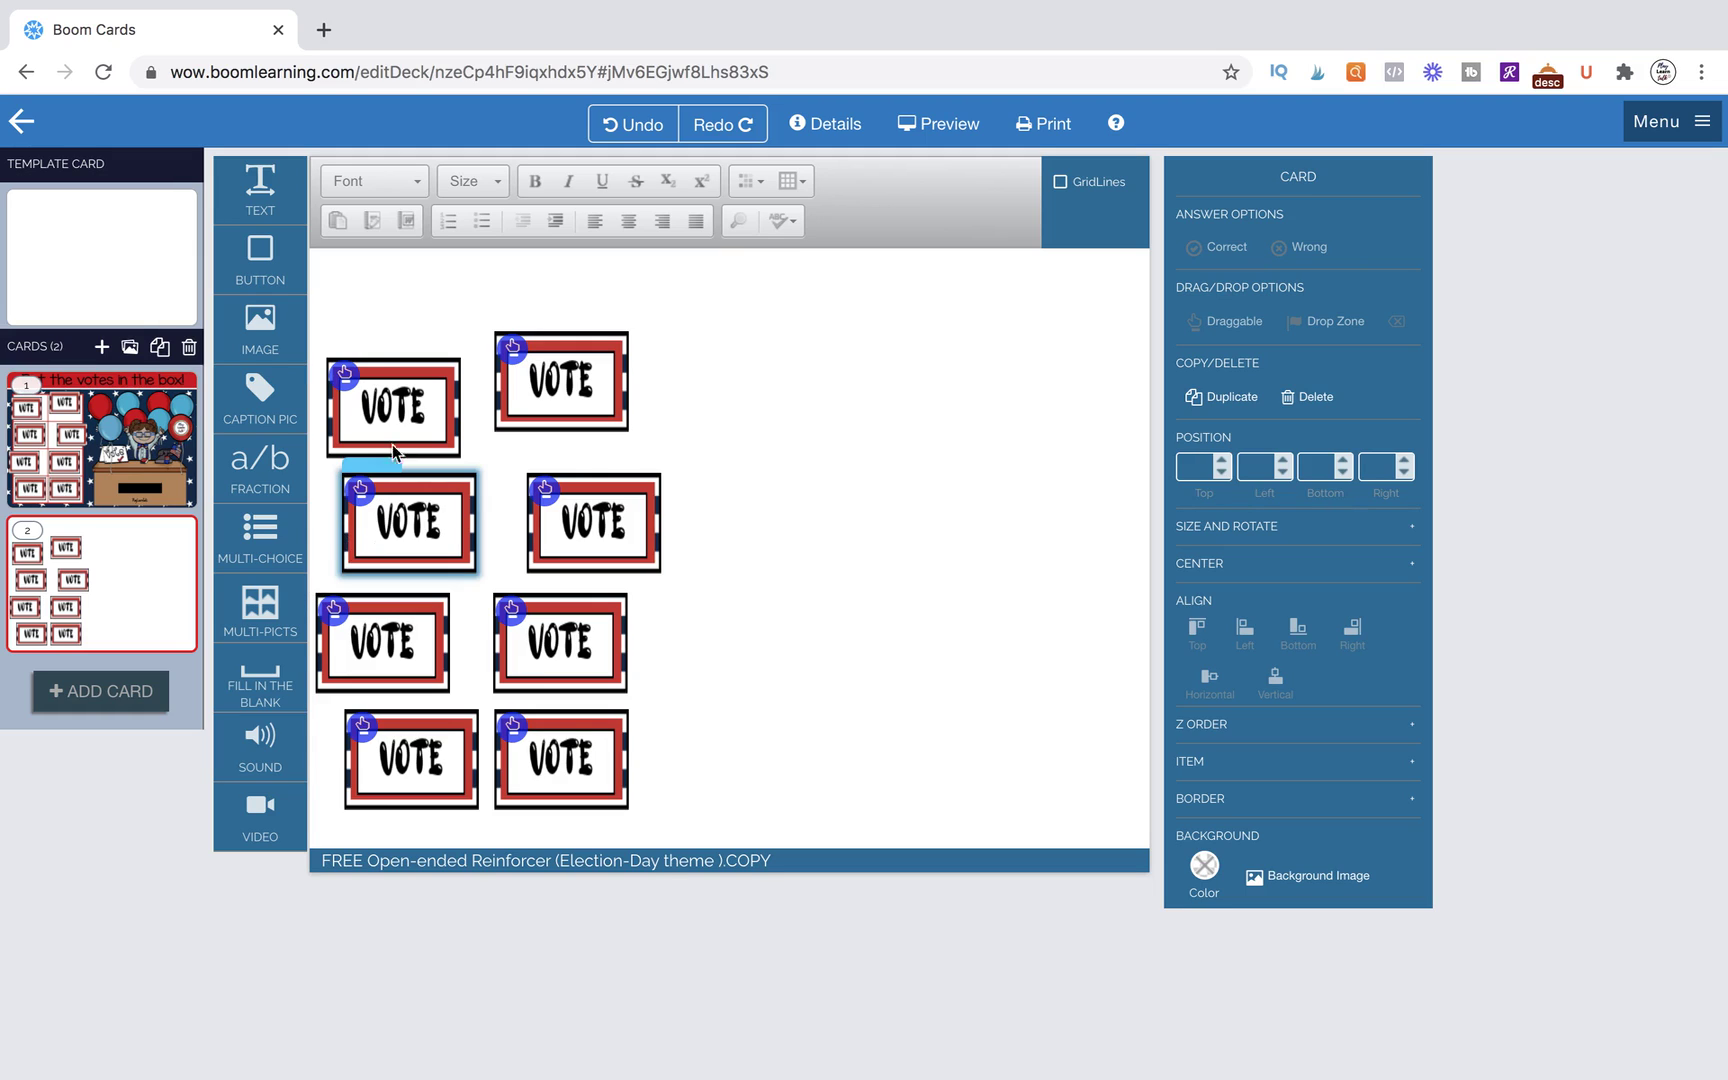
left_click(331, 398)
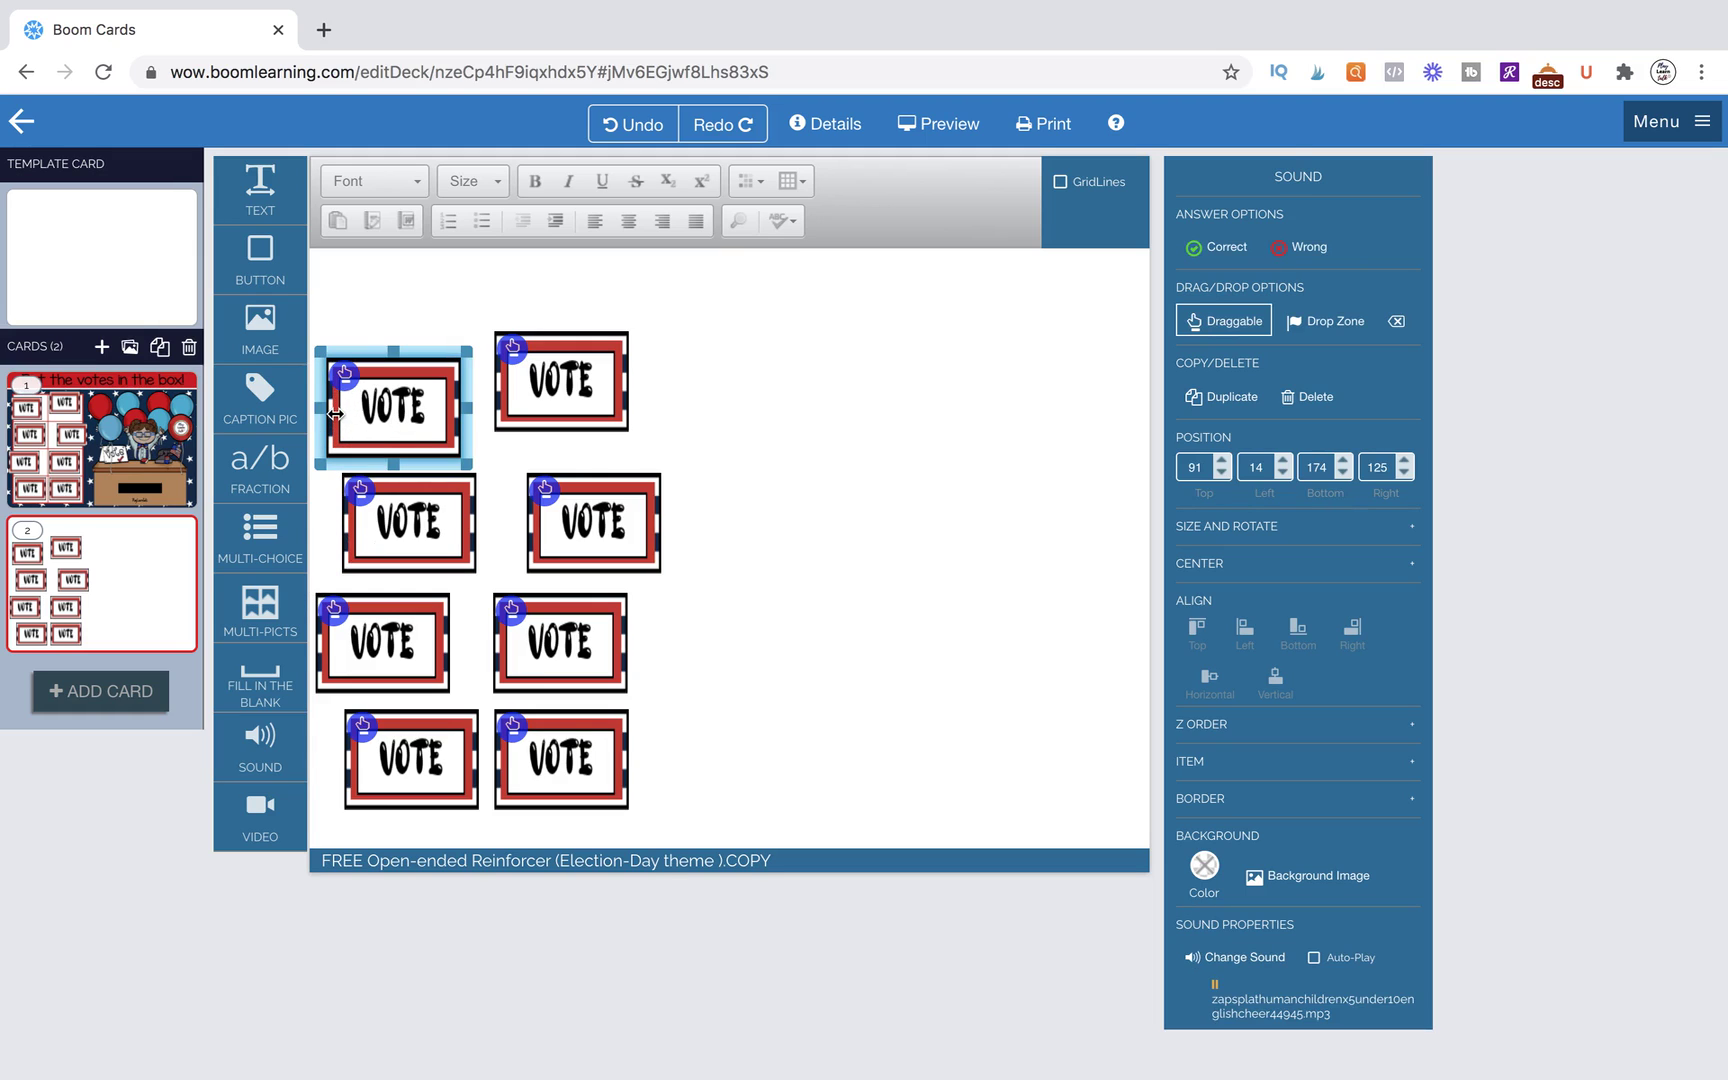
left_click(383, 292)
left_click(370, 400)
left_click(372, 530, "shift")
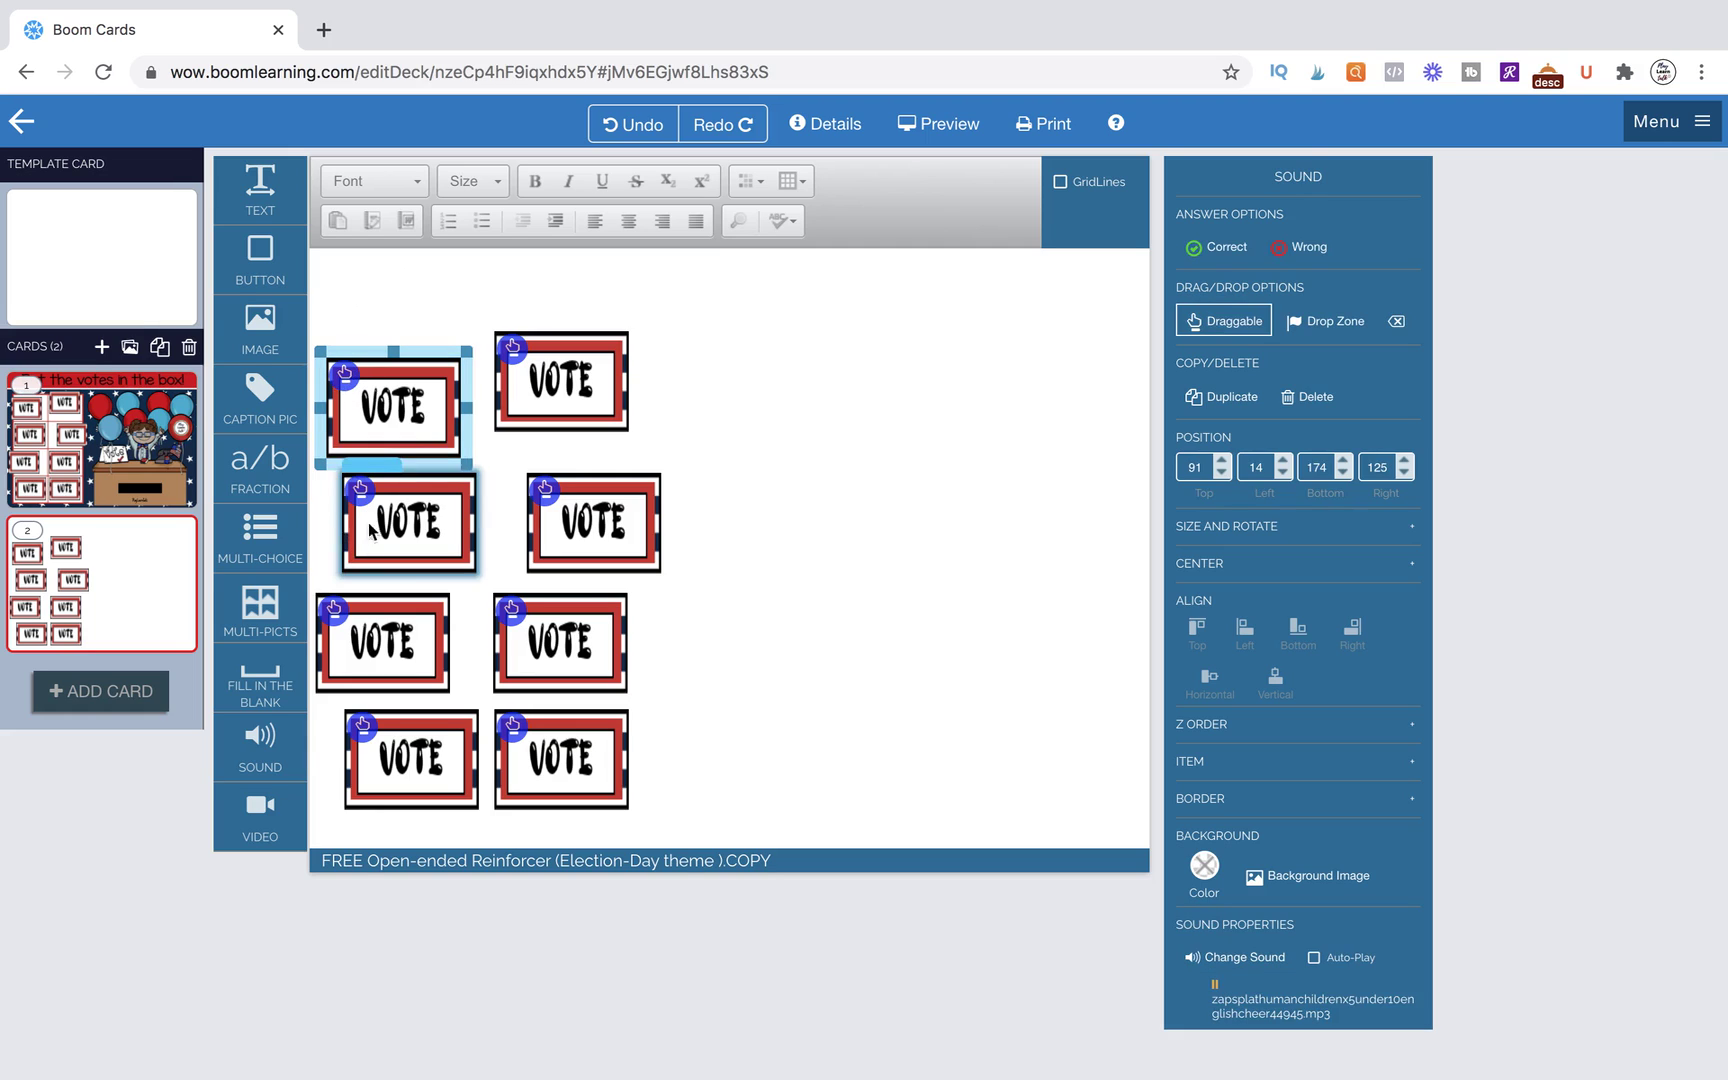
left_click(377, 637, "shift")
left_click(385, 745, "shift")
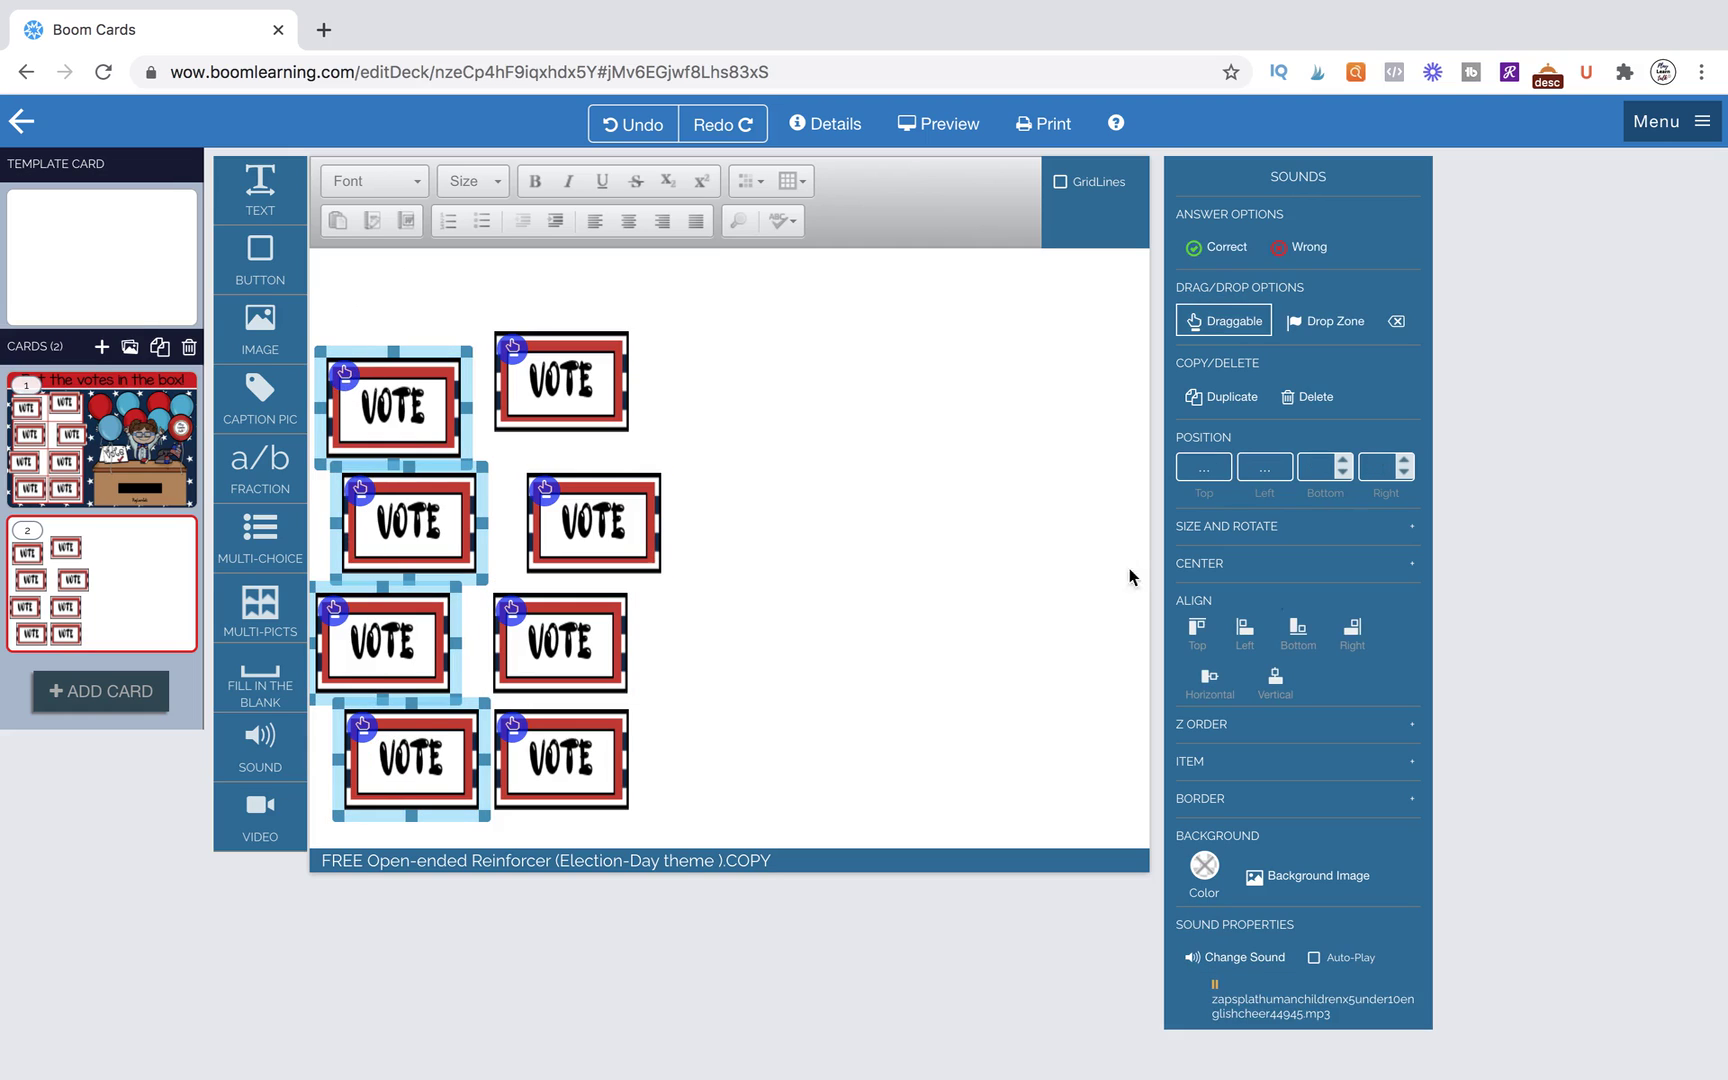
left_click(1250, 627)
left_click(733, 627)
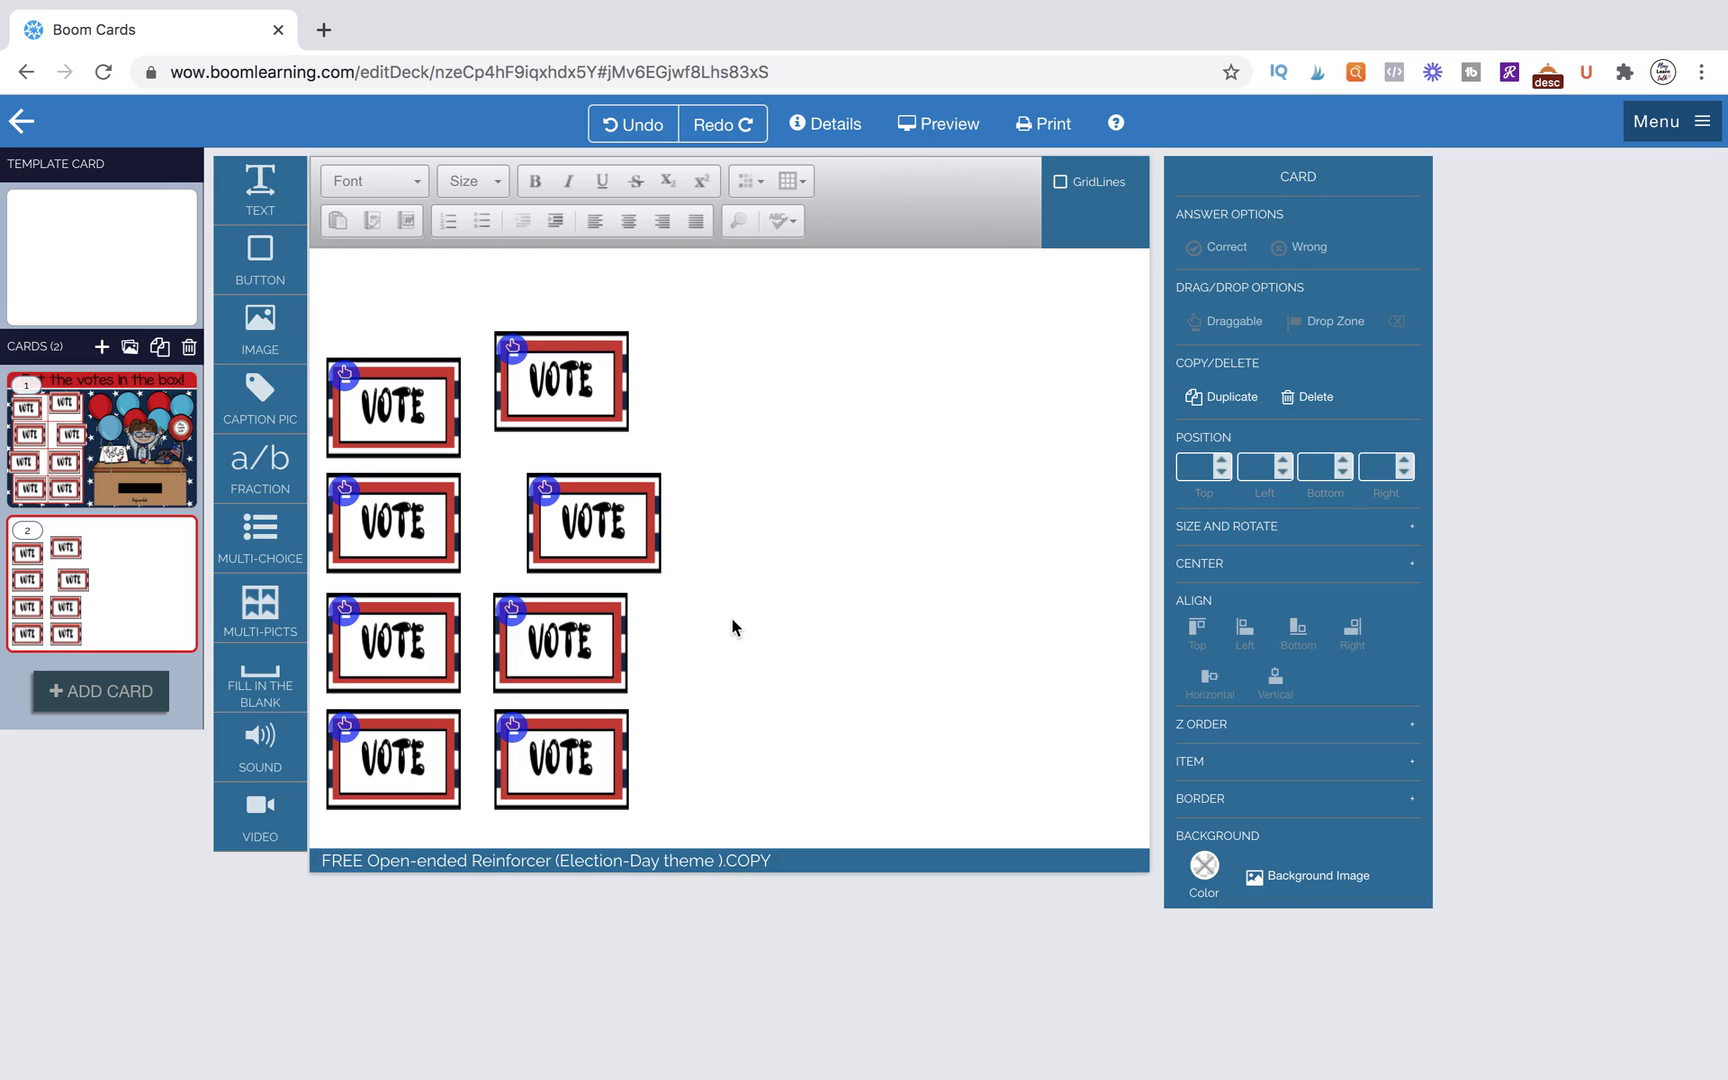
Step: Select the four left-column pieces once more and apply Align Left for a straight column
double_click(380, 537)
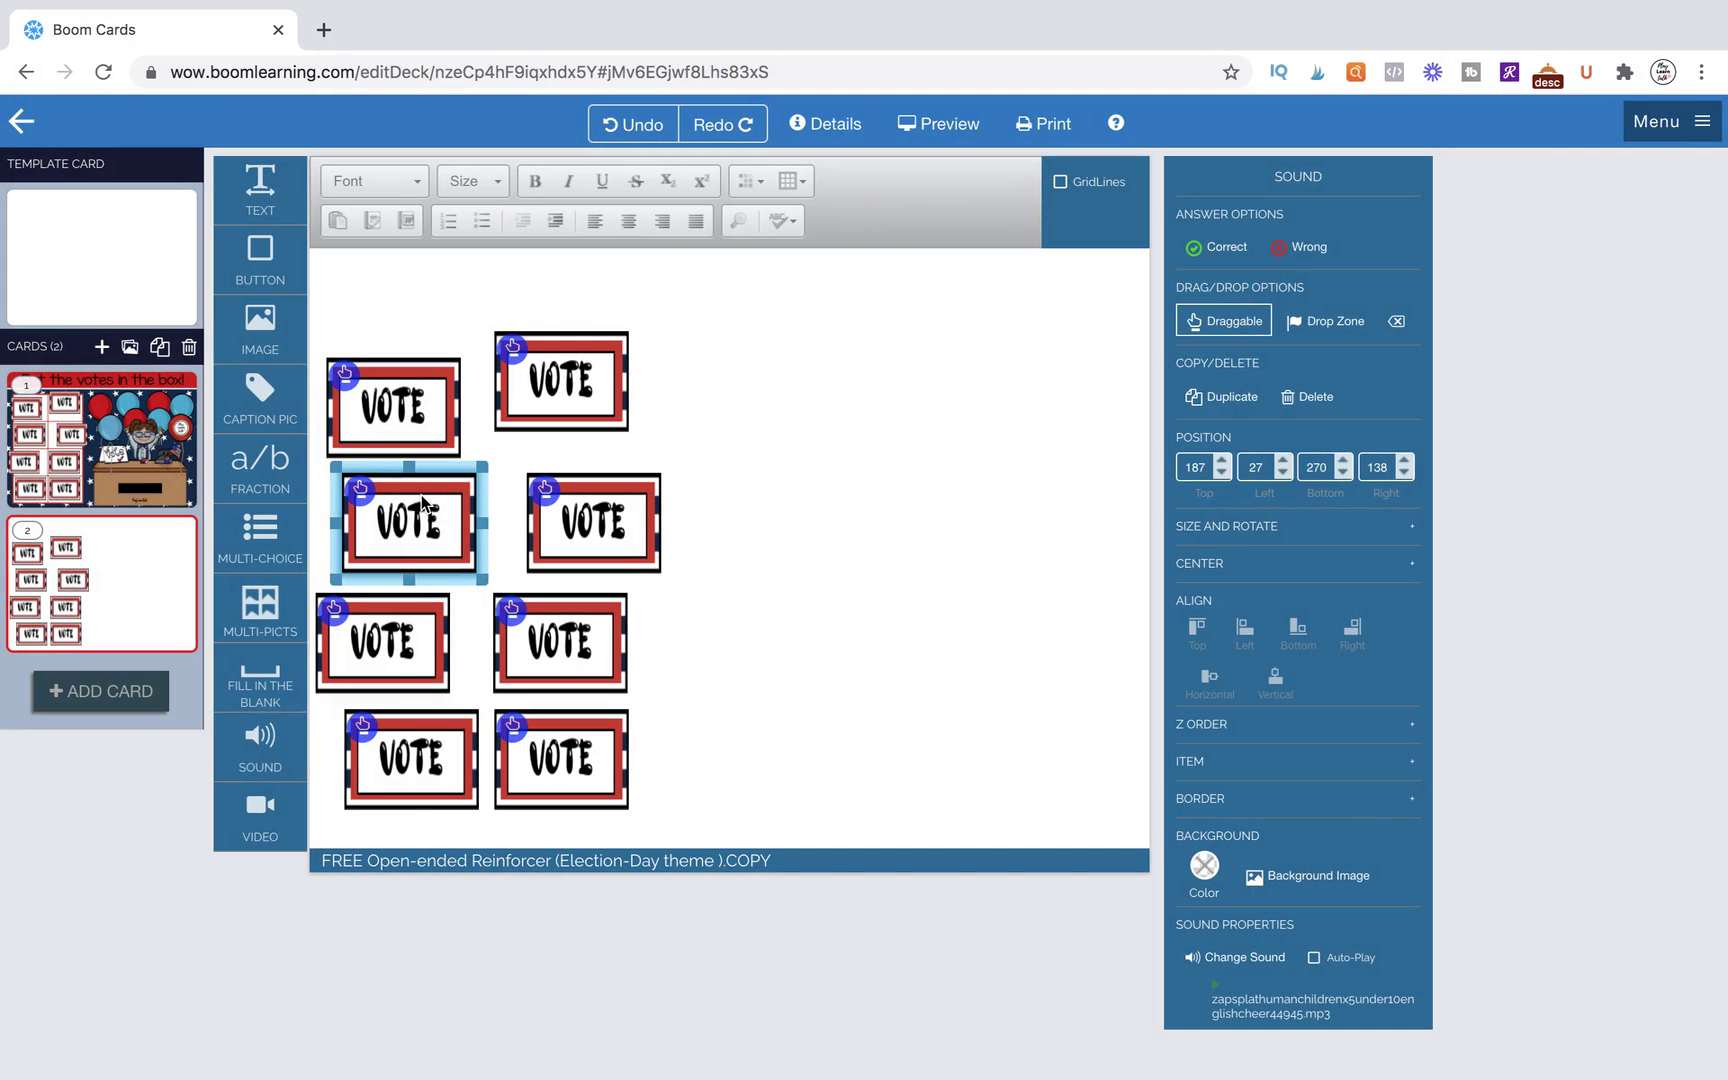
left_click(763, 474)
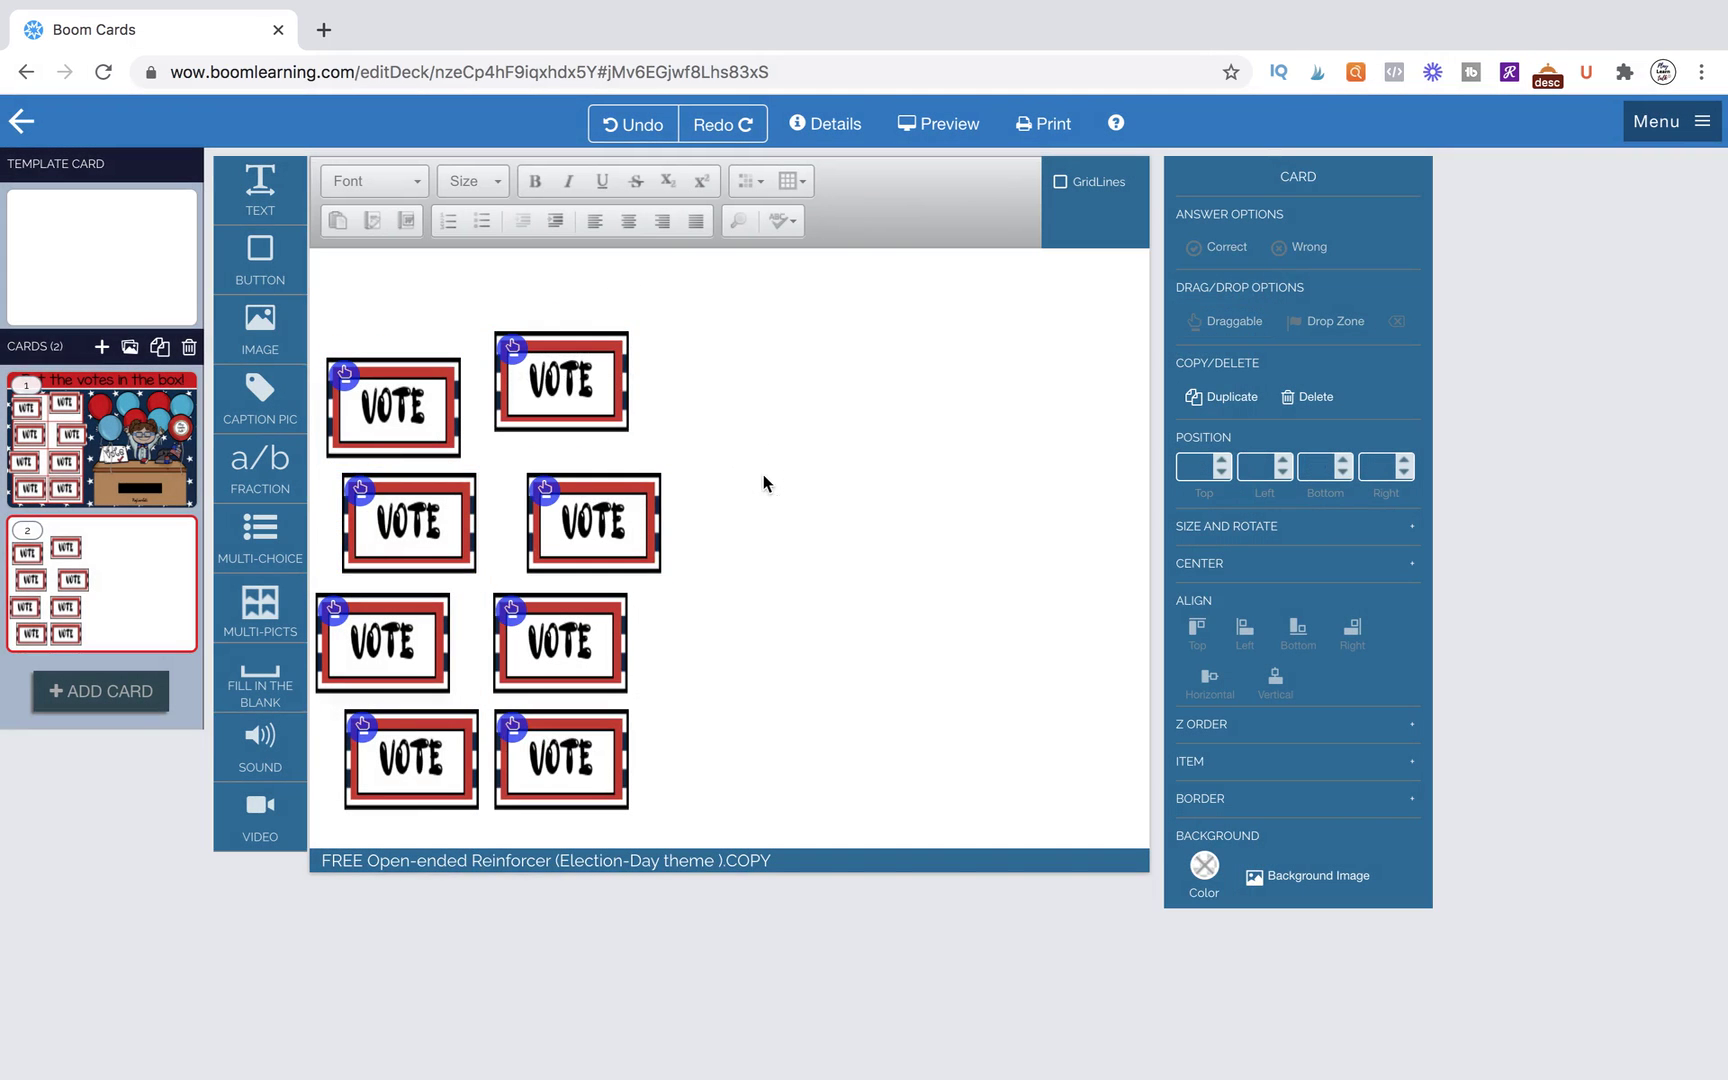
left_click(355, 530)
left_click(365, 405, "shift")
left_click(360, 680, "shift")
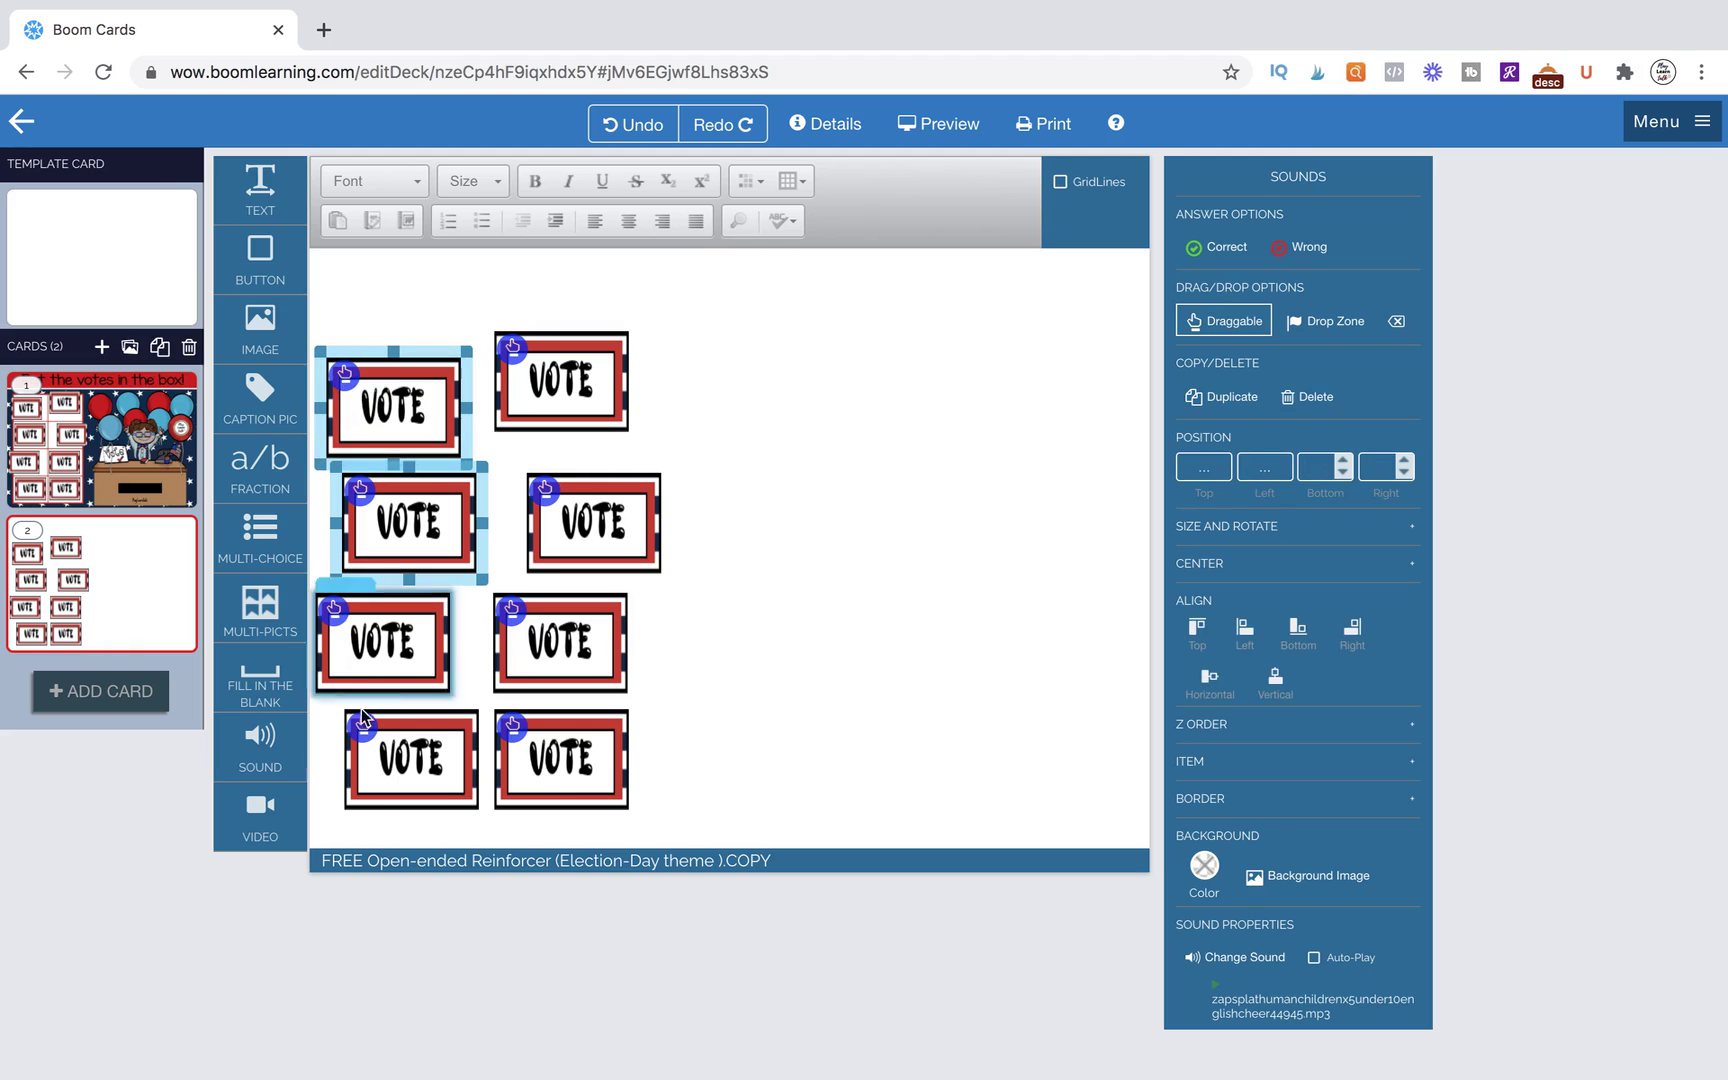
left_click(377, 731, "shift")
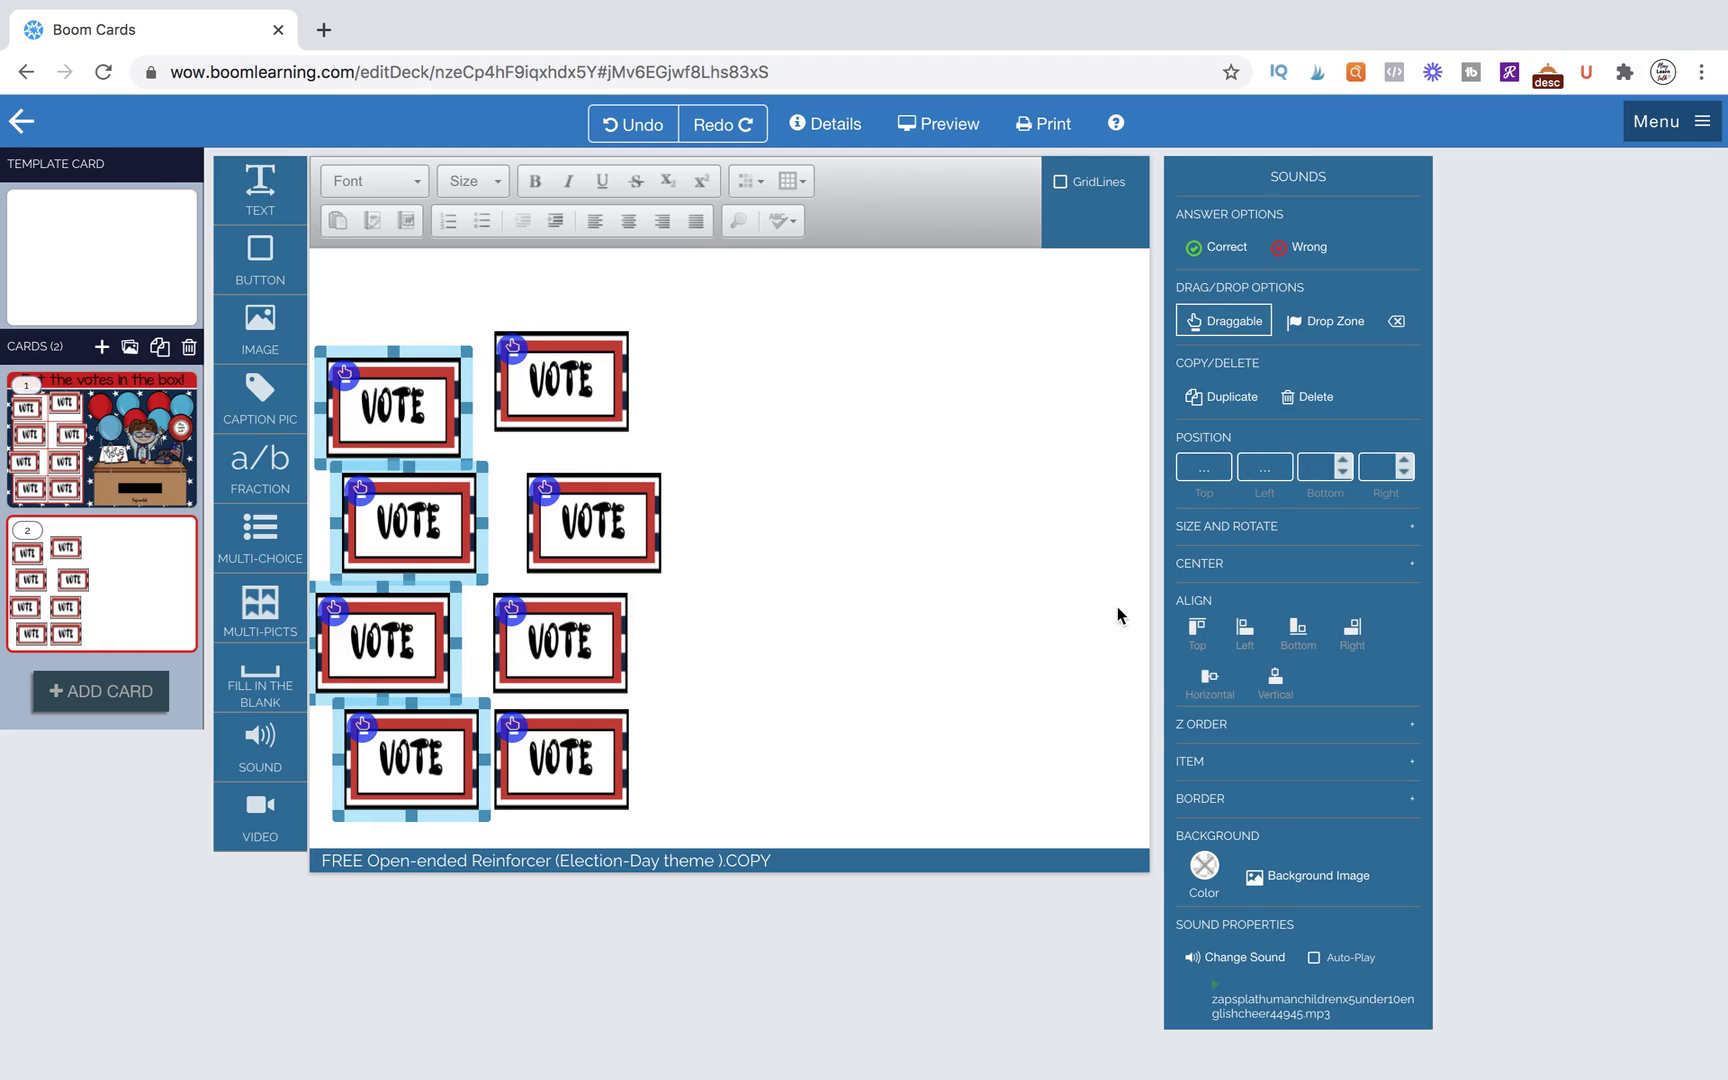
left_click(1249, 631)
left_click(862, 731)
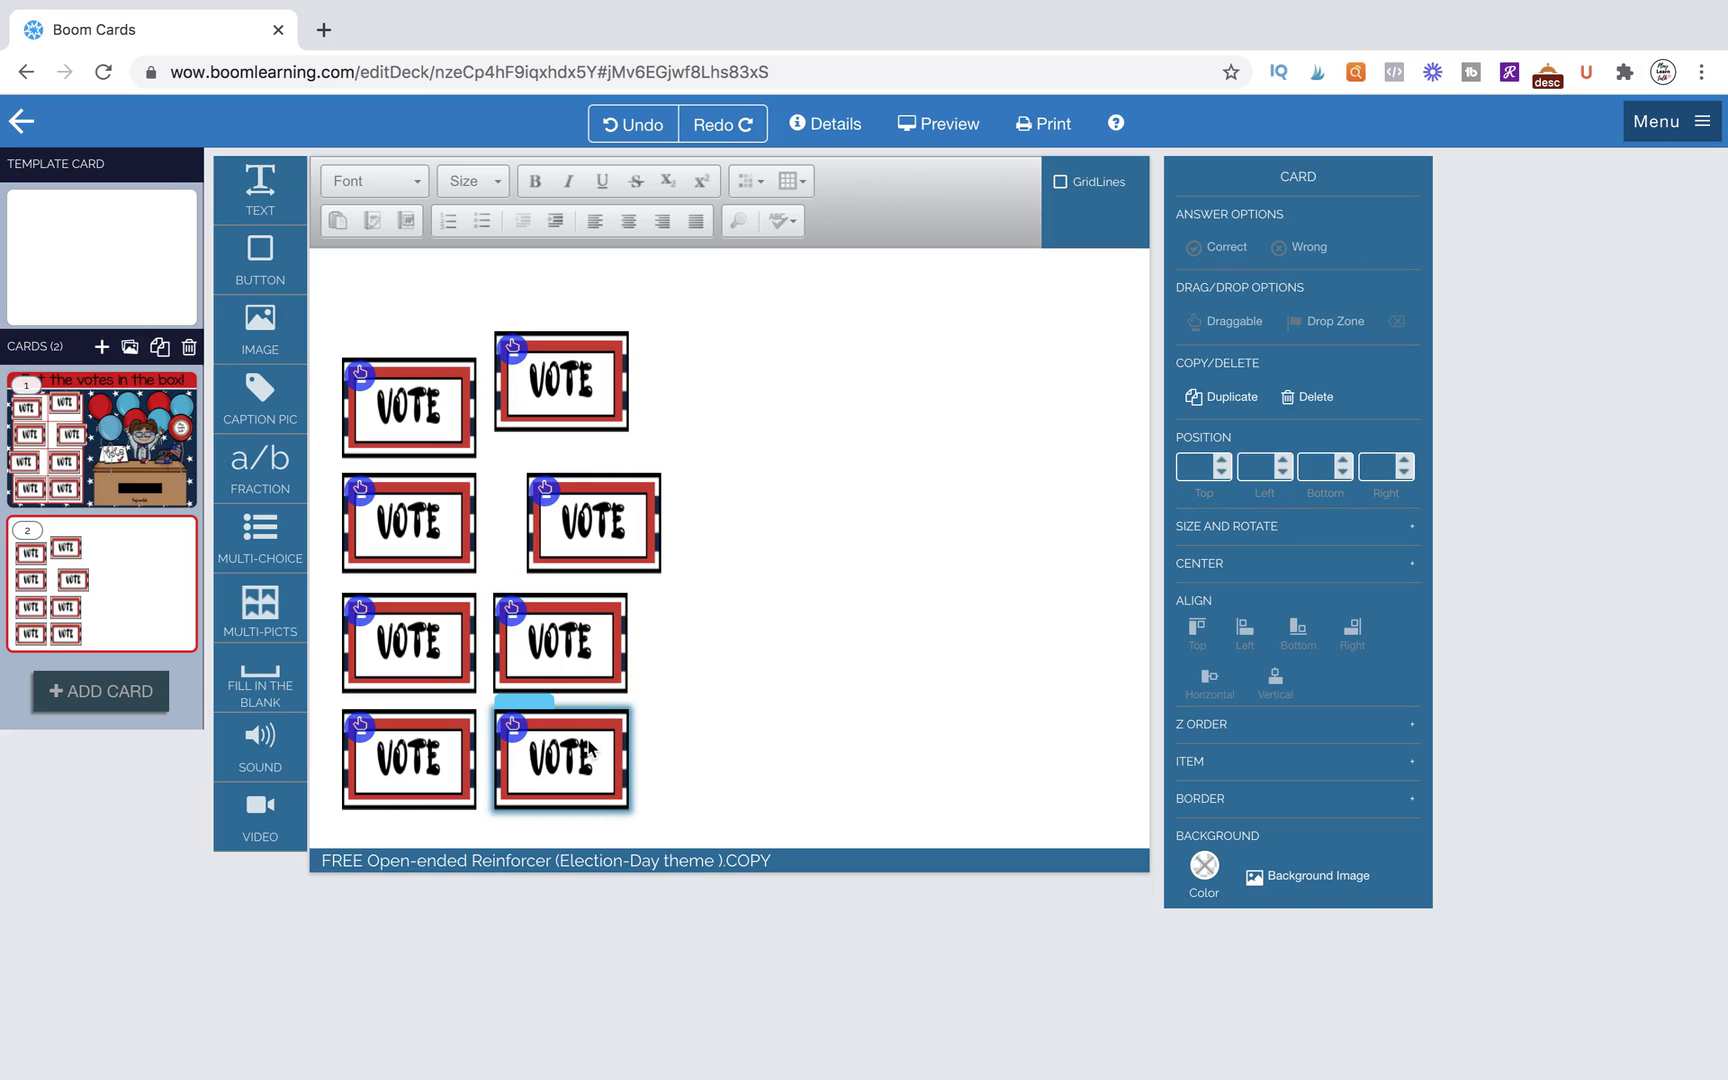
Step: Compare with card 1, then select the four right-column VOTE pieces on card 2
left_click(85, 463)
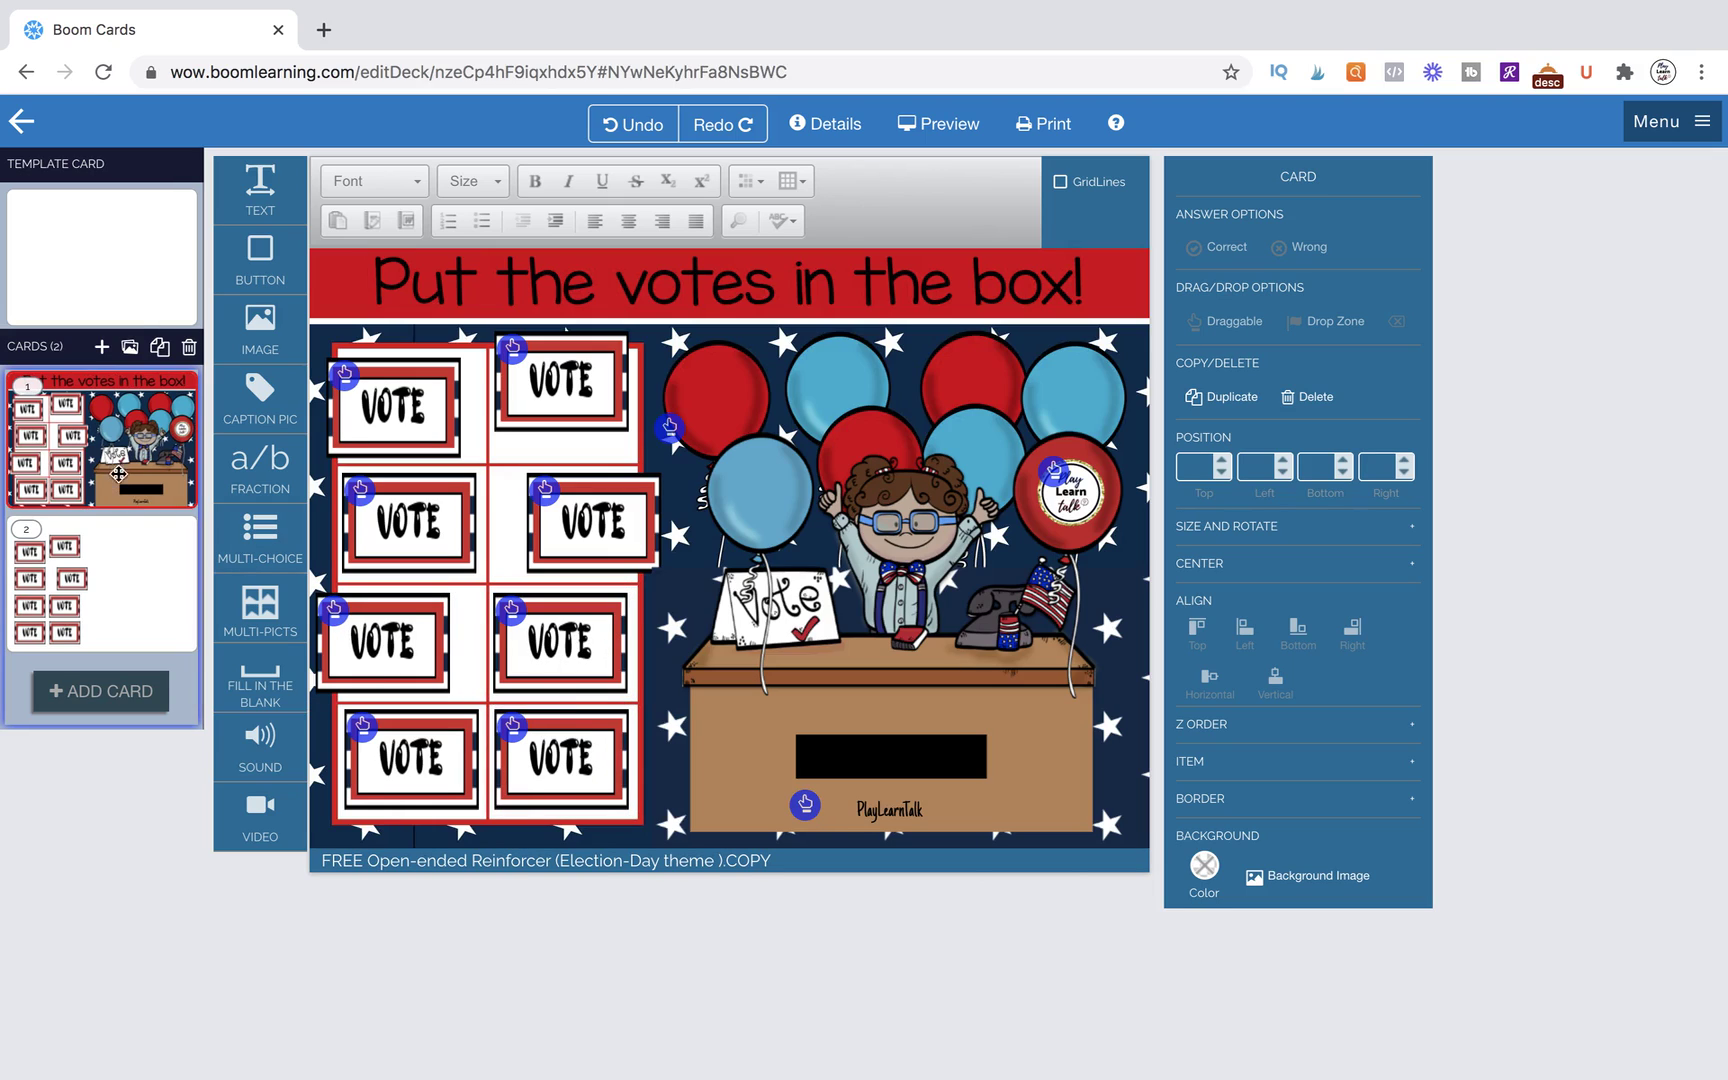
left_click(124, 566)
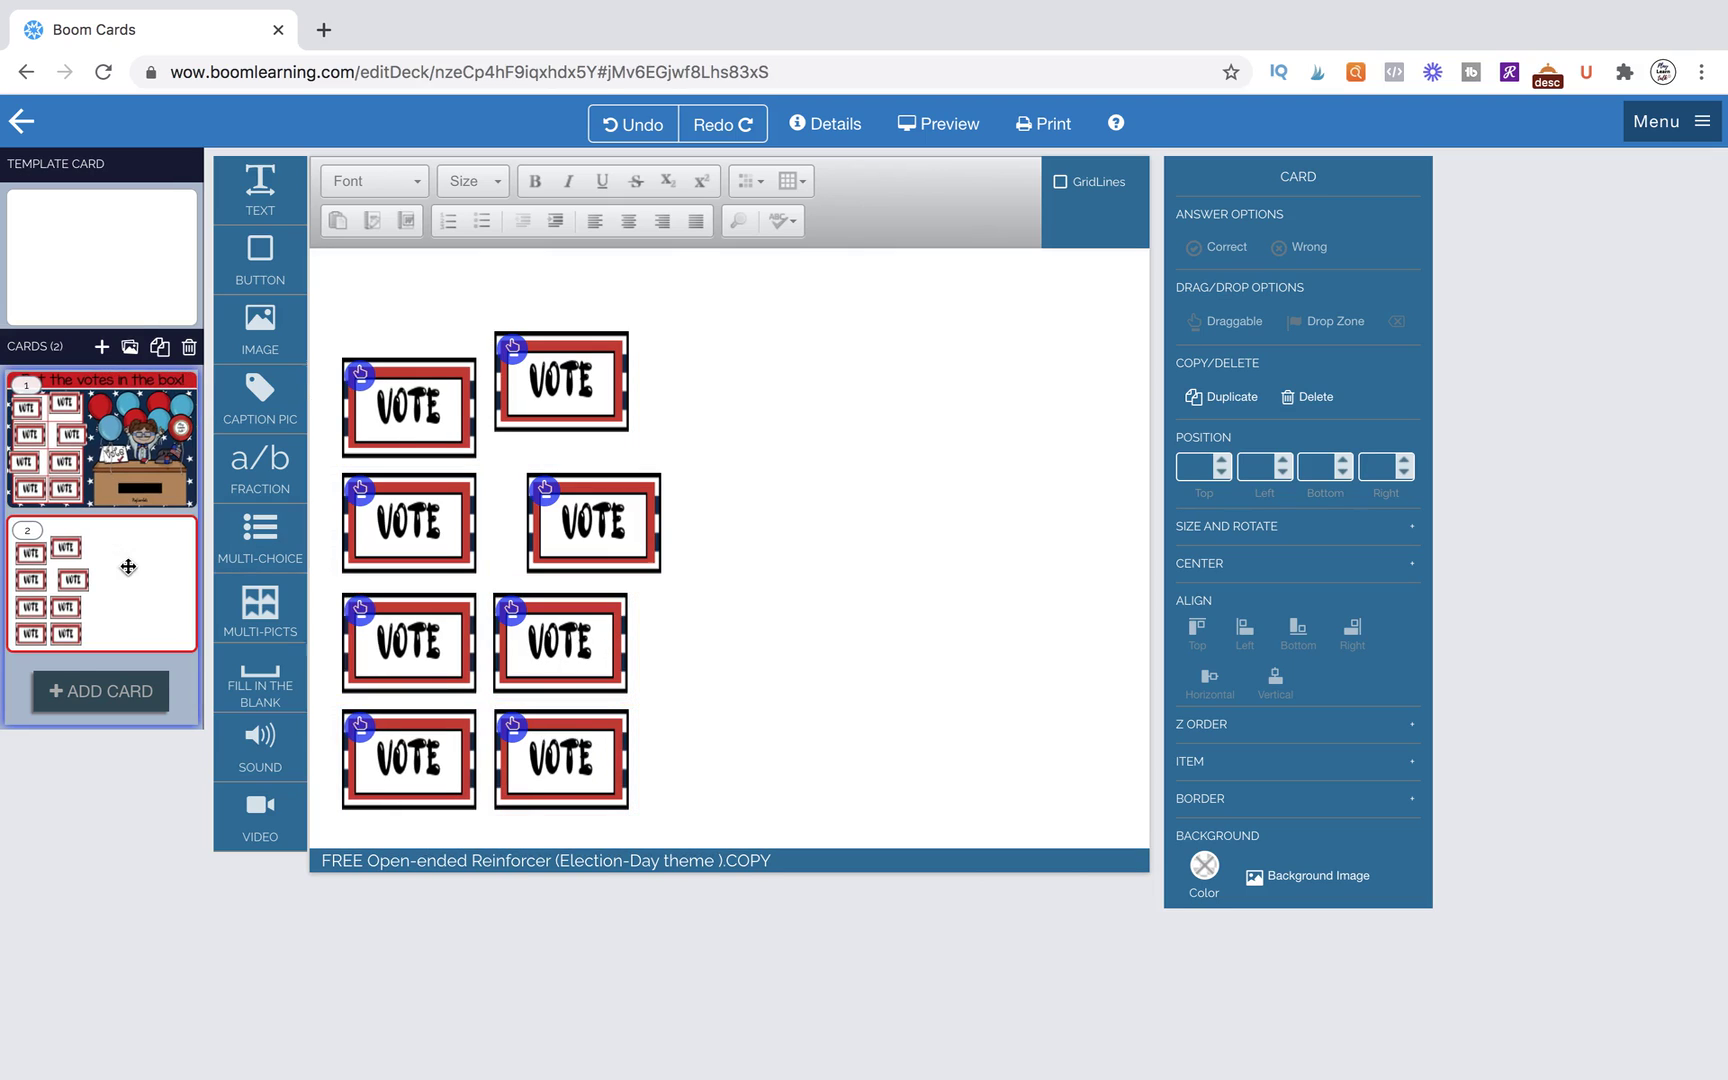
left_click(577, 787)
left_click(568, 665, "shift")
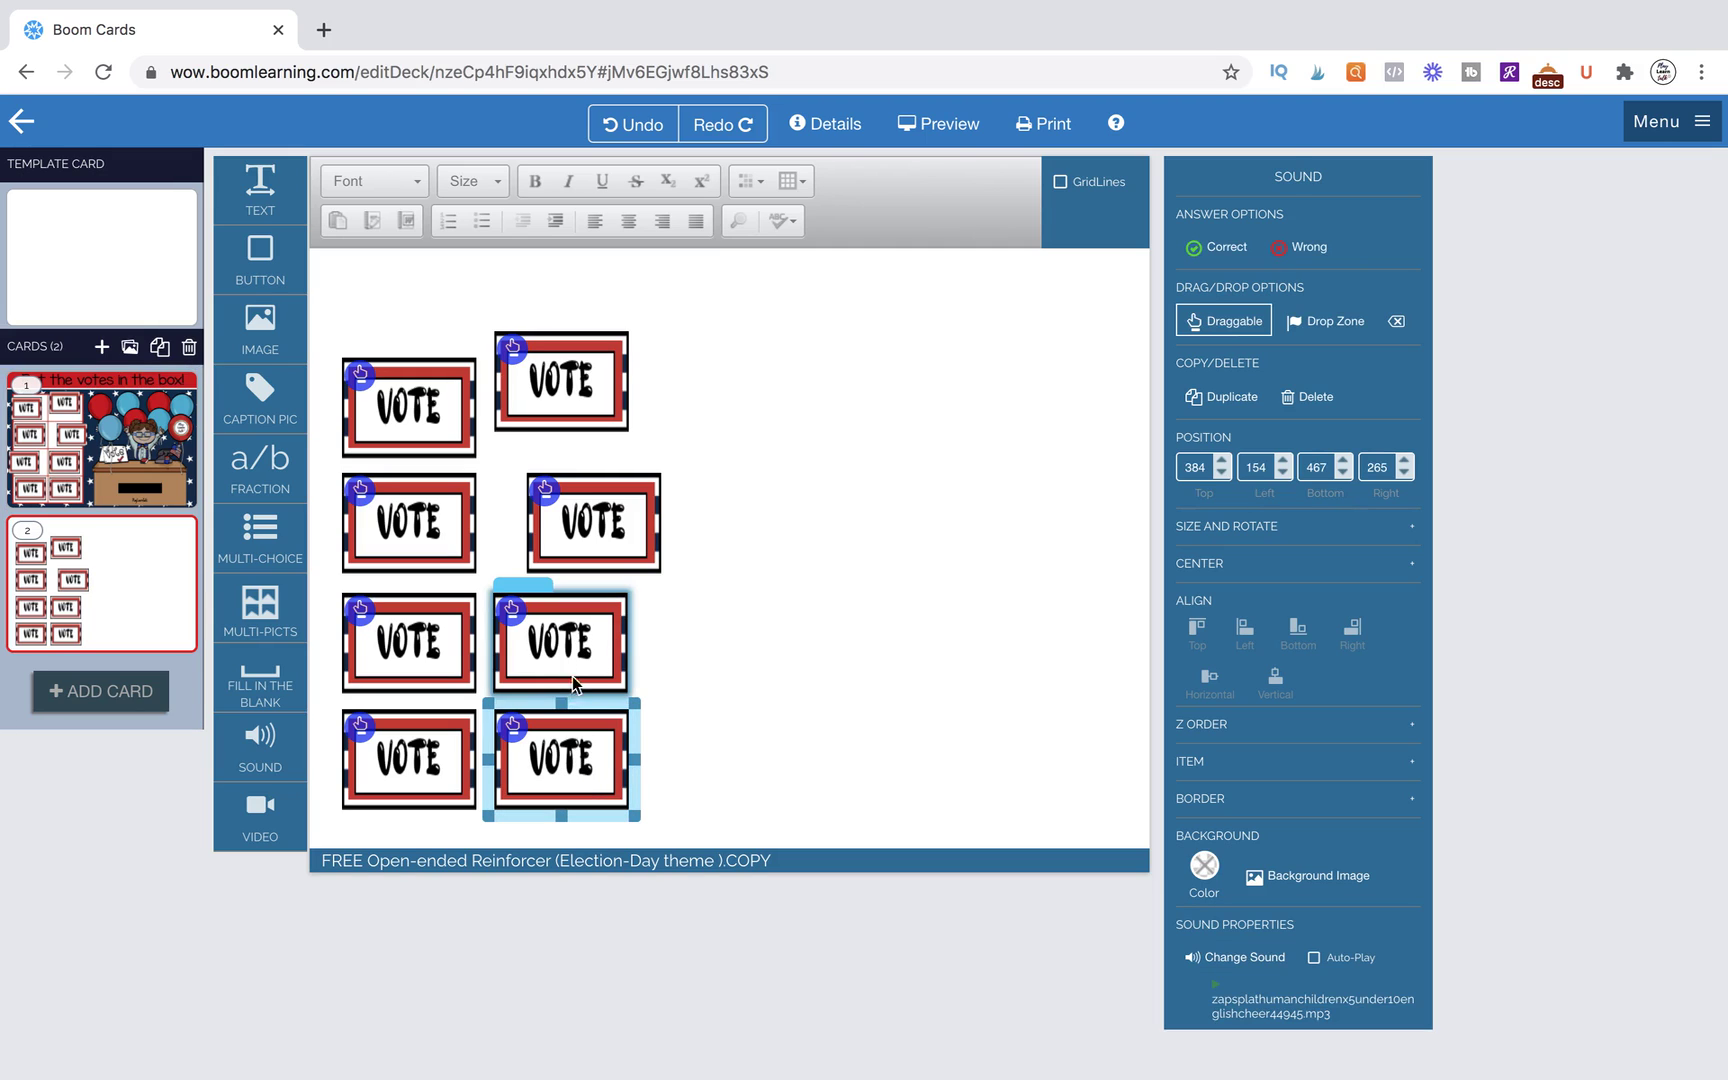
left_click(580, 540, "shift")
left_click(571, 390, "shift")
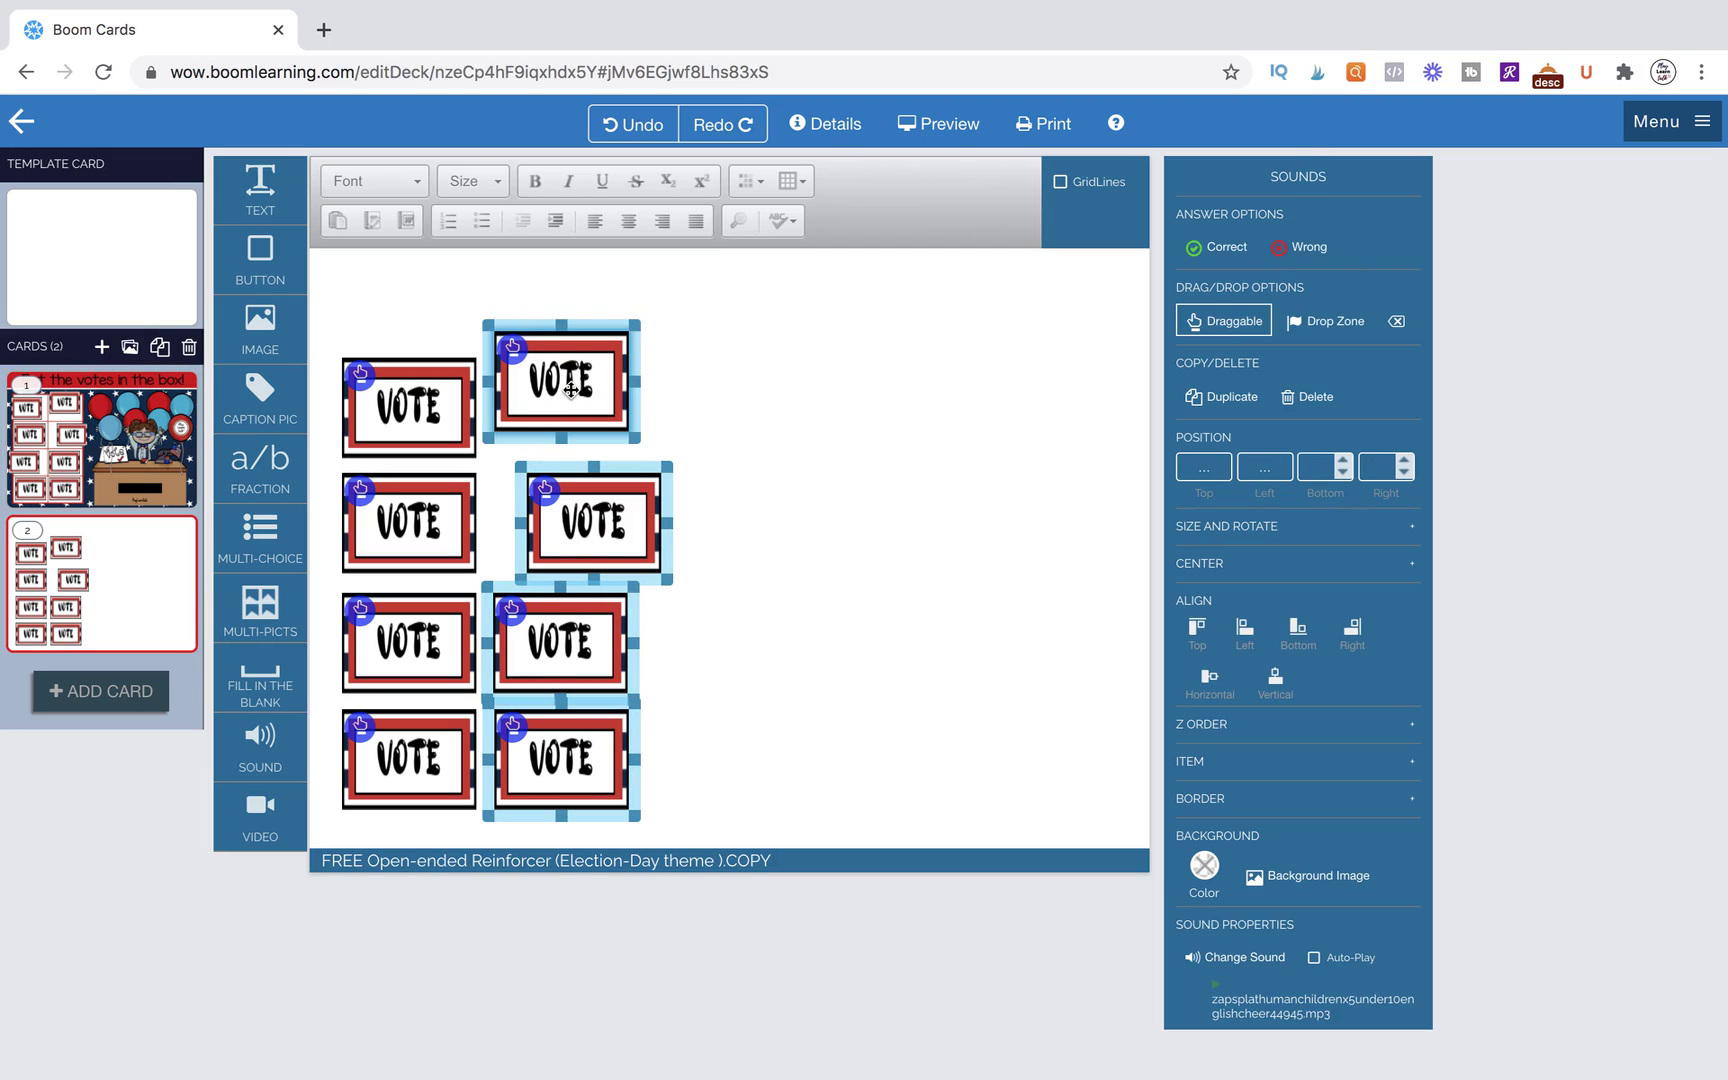
Step: Apply Align Right to the right column, undoing a stray Horizontal alignment
left_click(1355, 640)
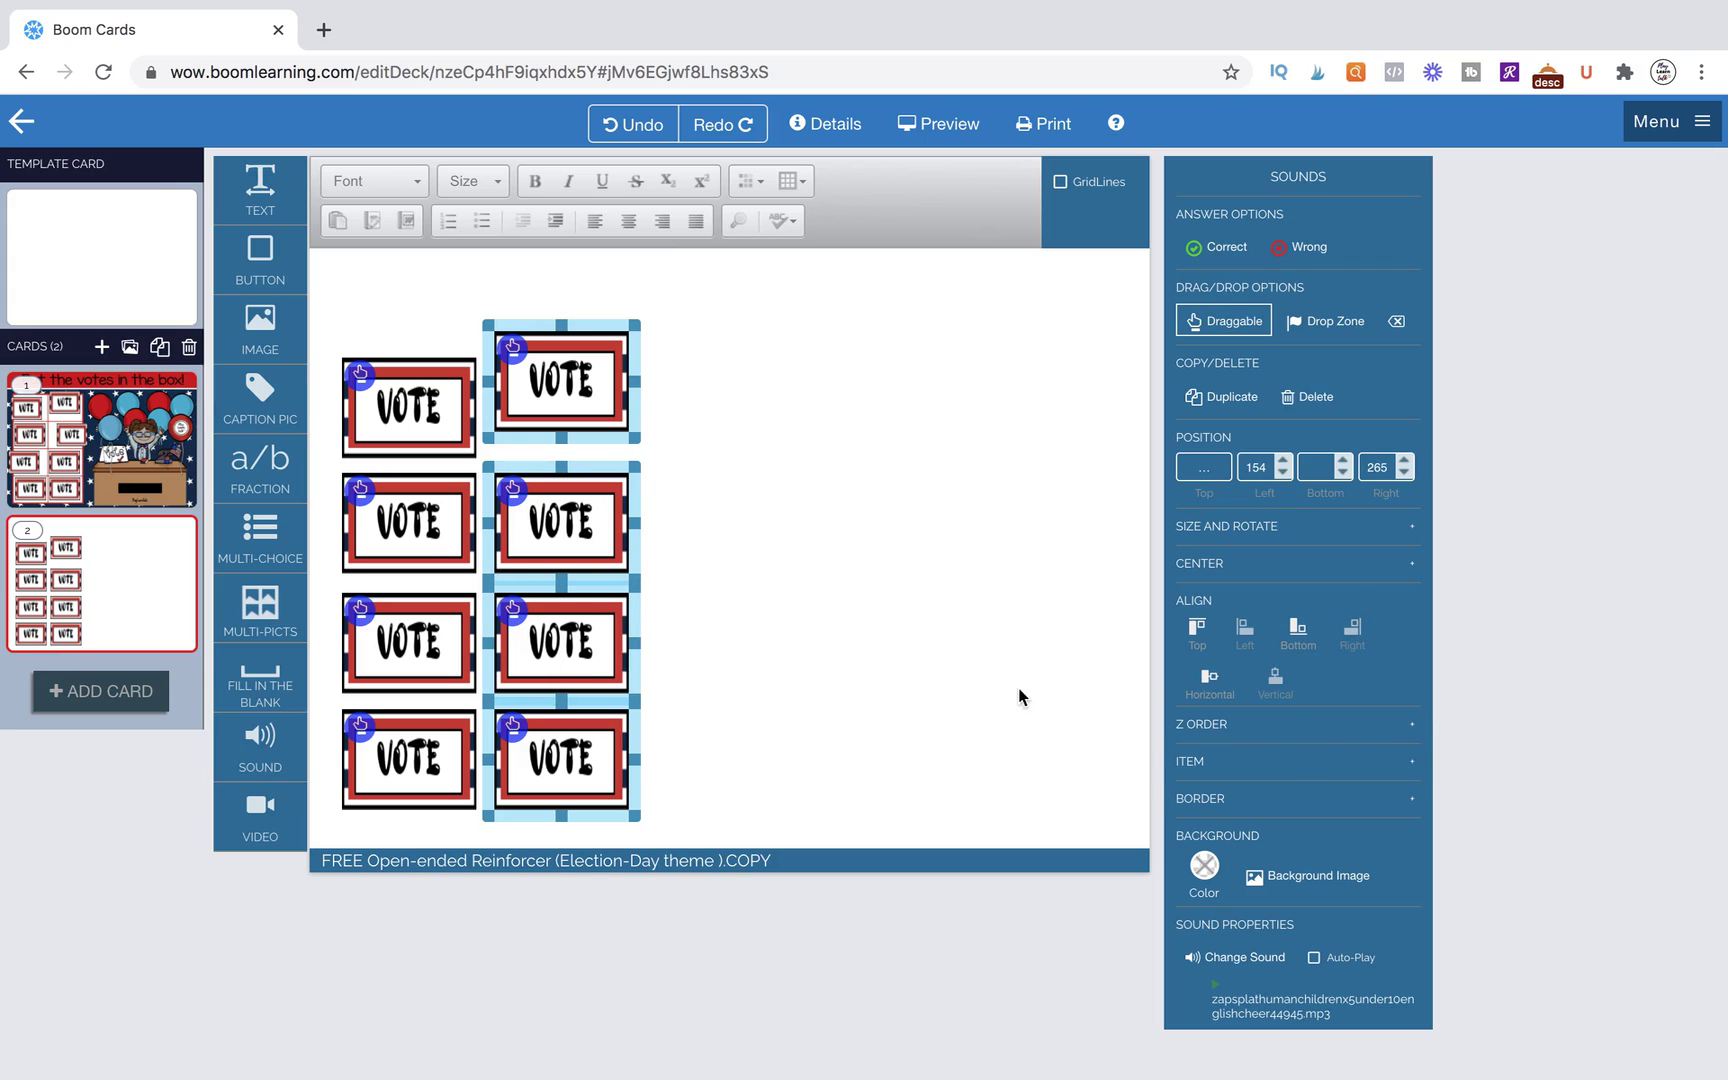
left_click(1207, 678)
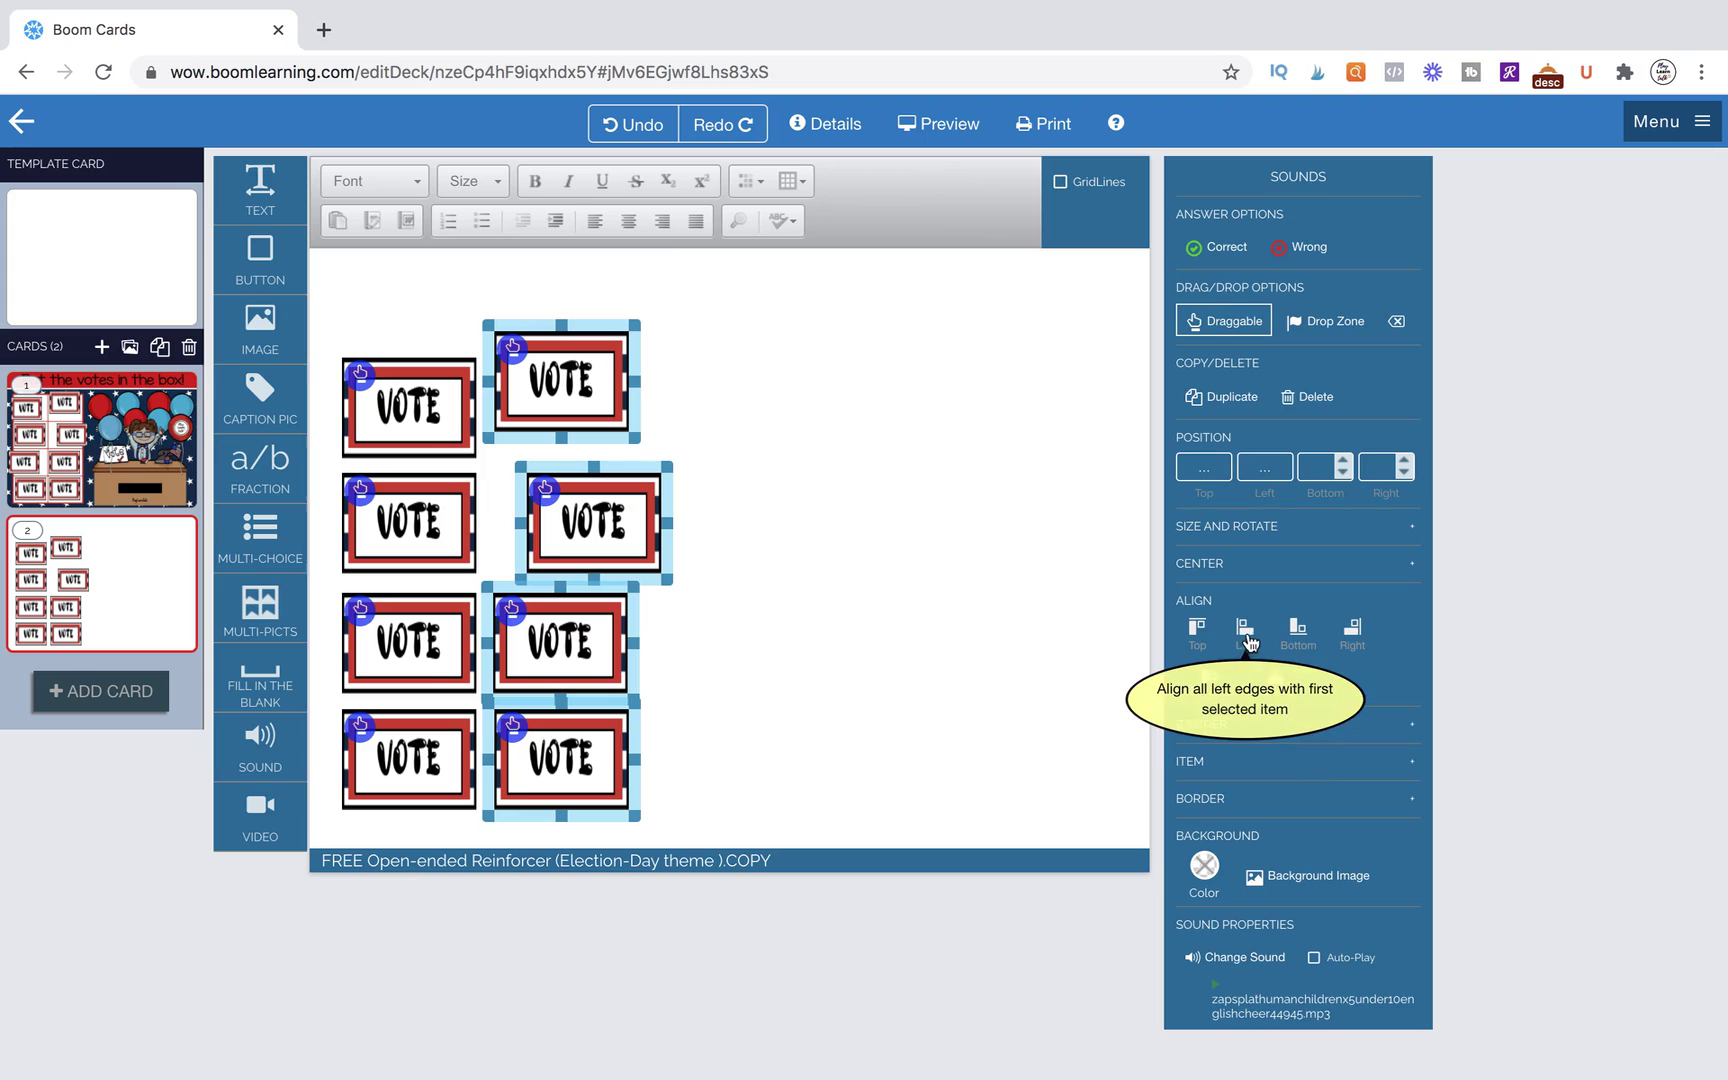
key("ctrl+z")
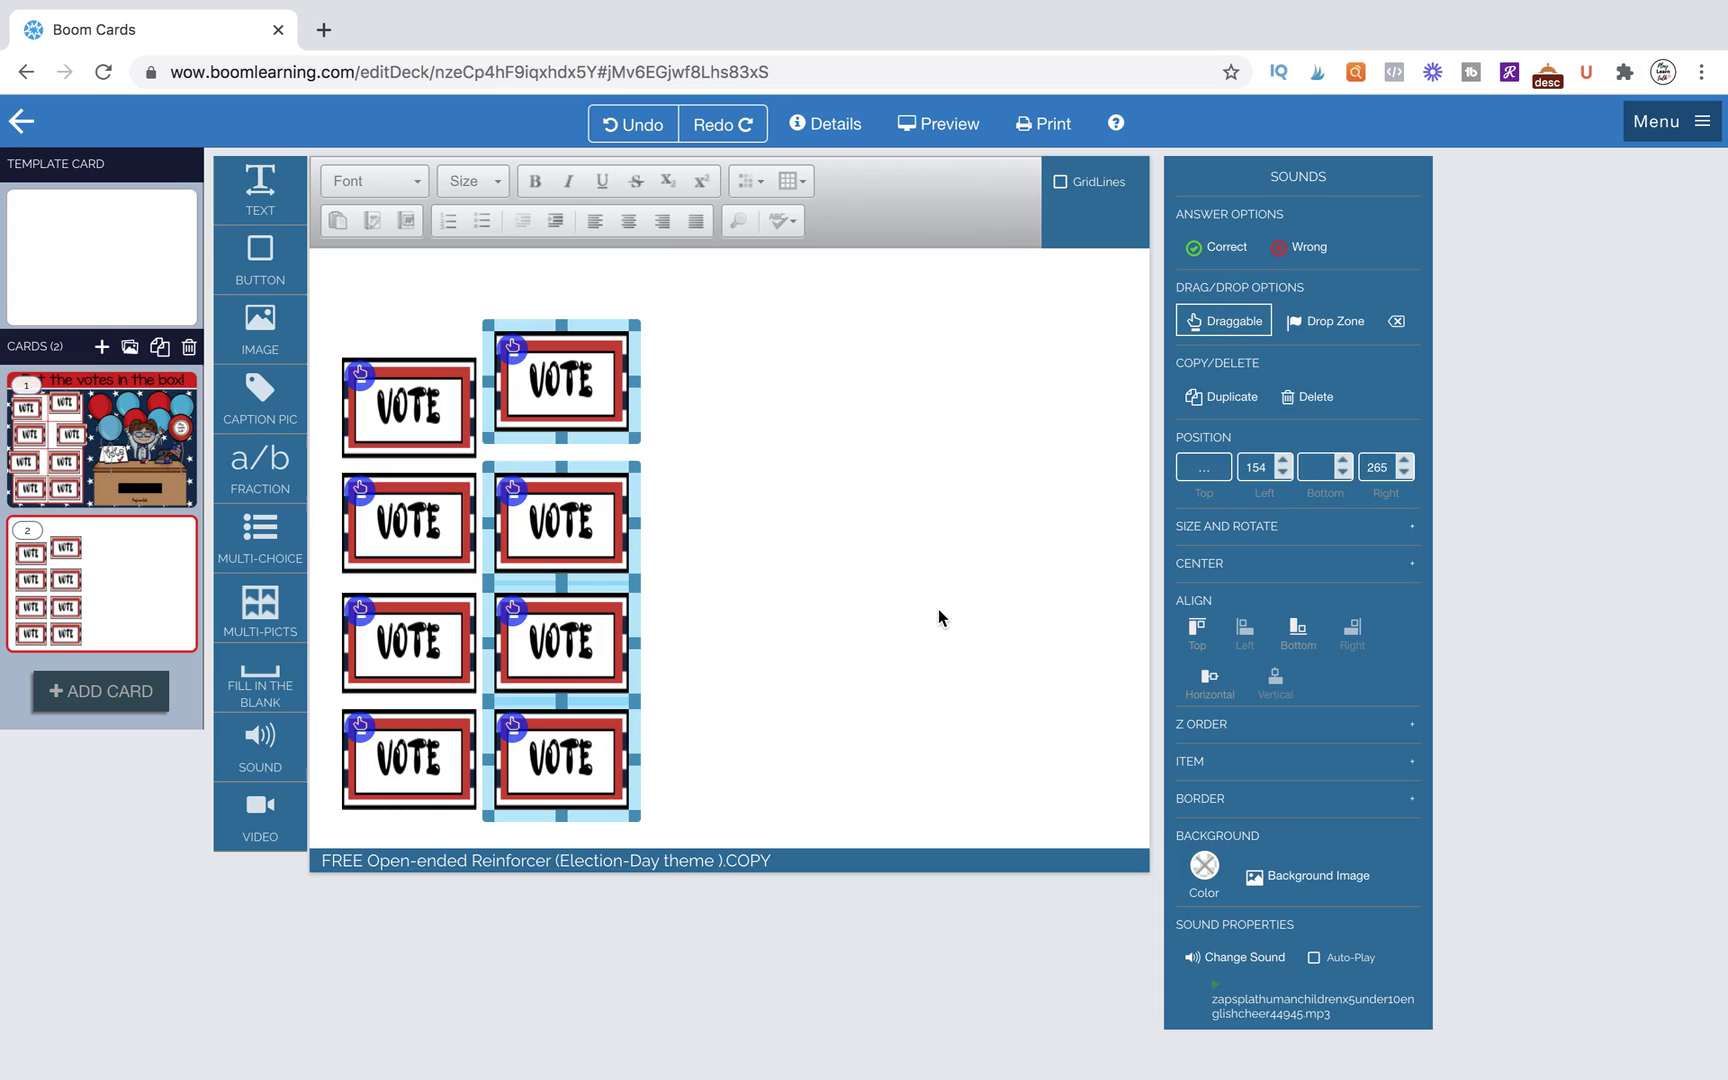
left_click(853, 645)
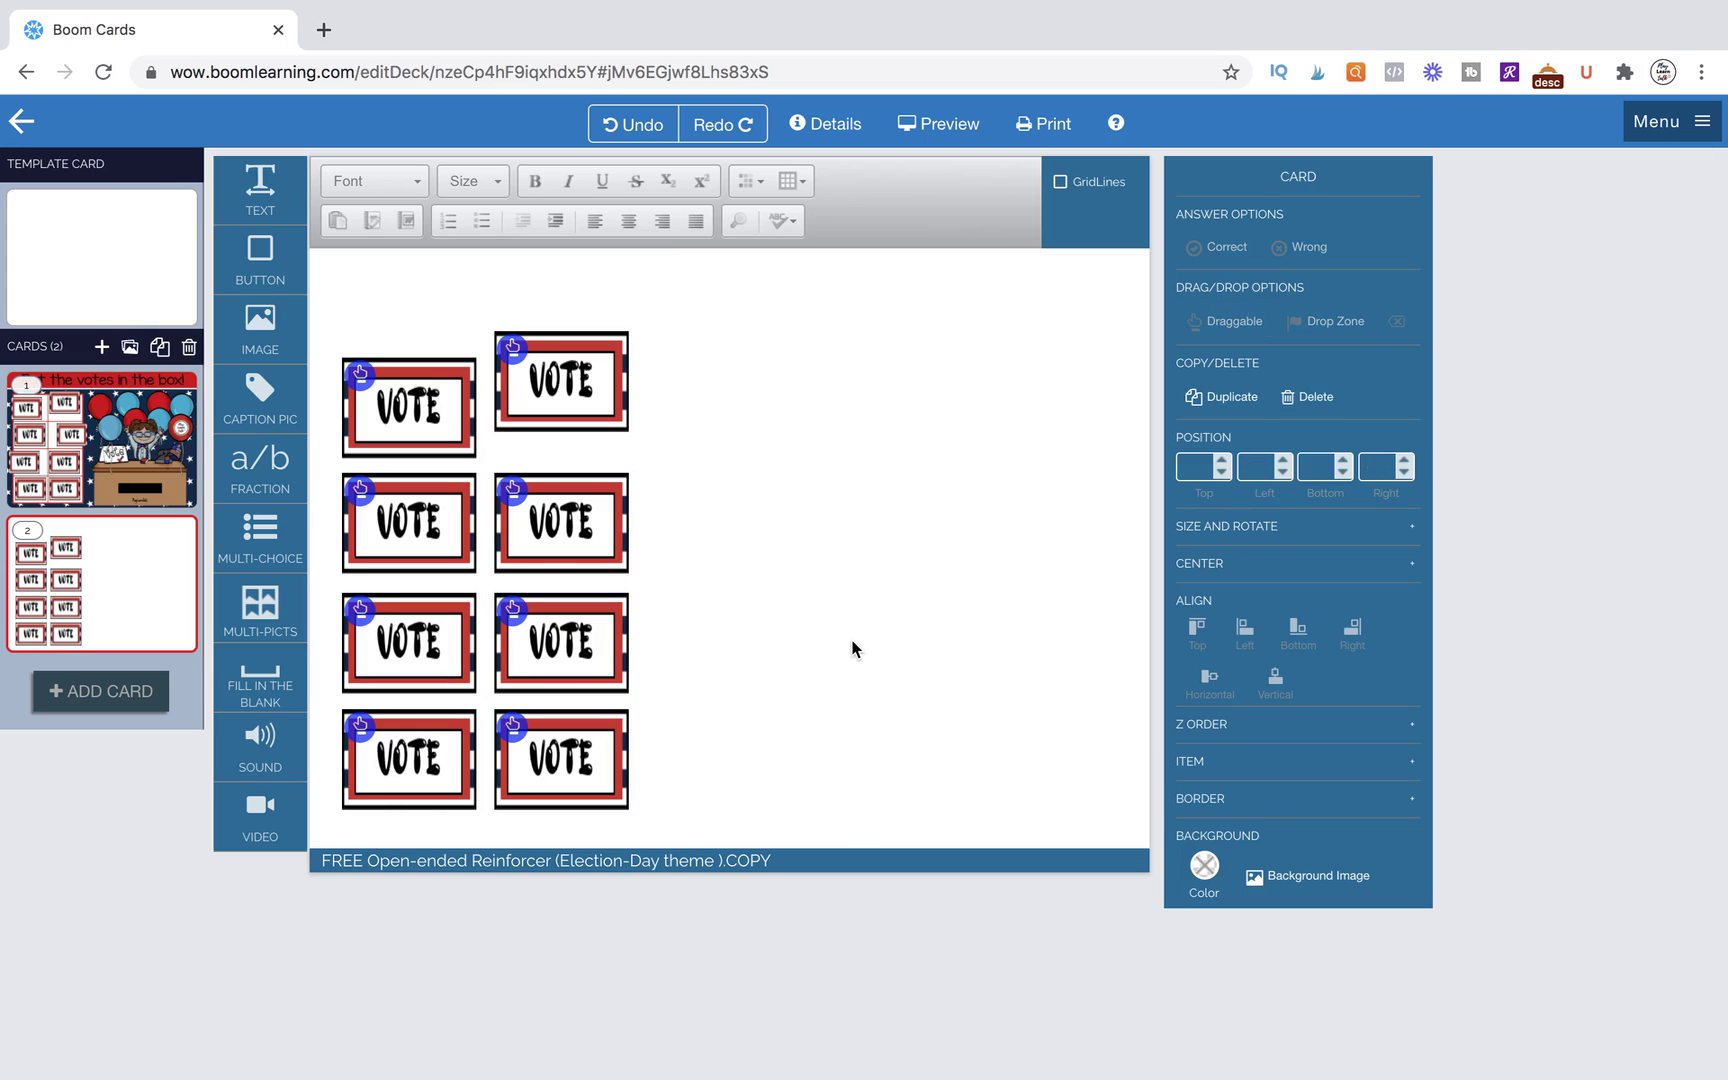
Step: Select the two top-row VOTE pieces, apply Align Top, then undo it
left_click(598, 382)
left_click(736, 437)
left_click(394, 418)
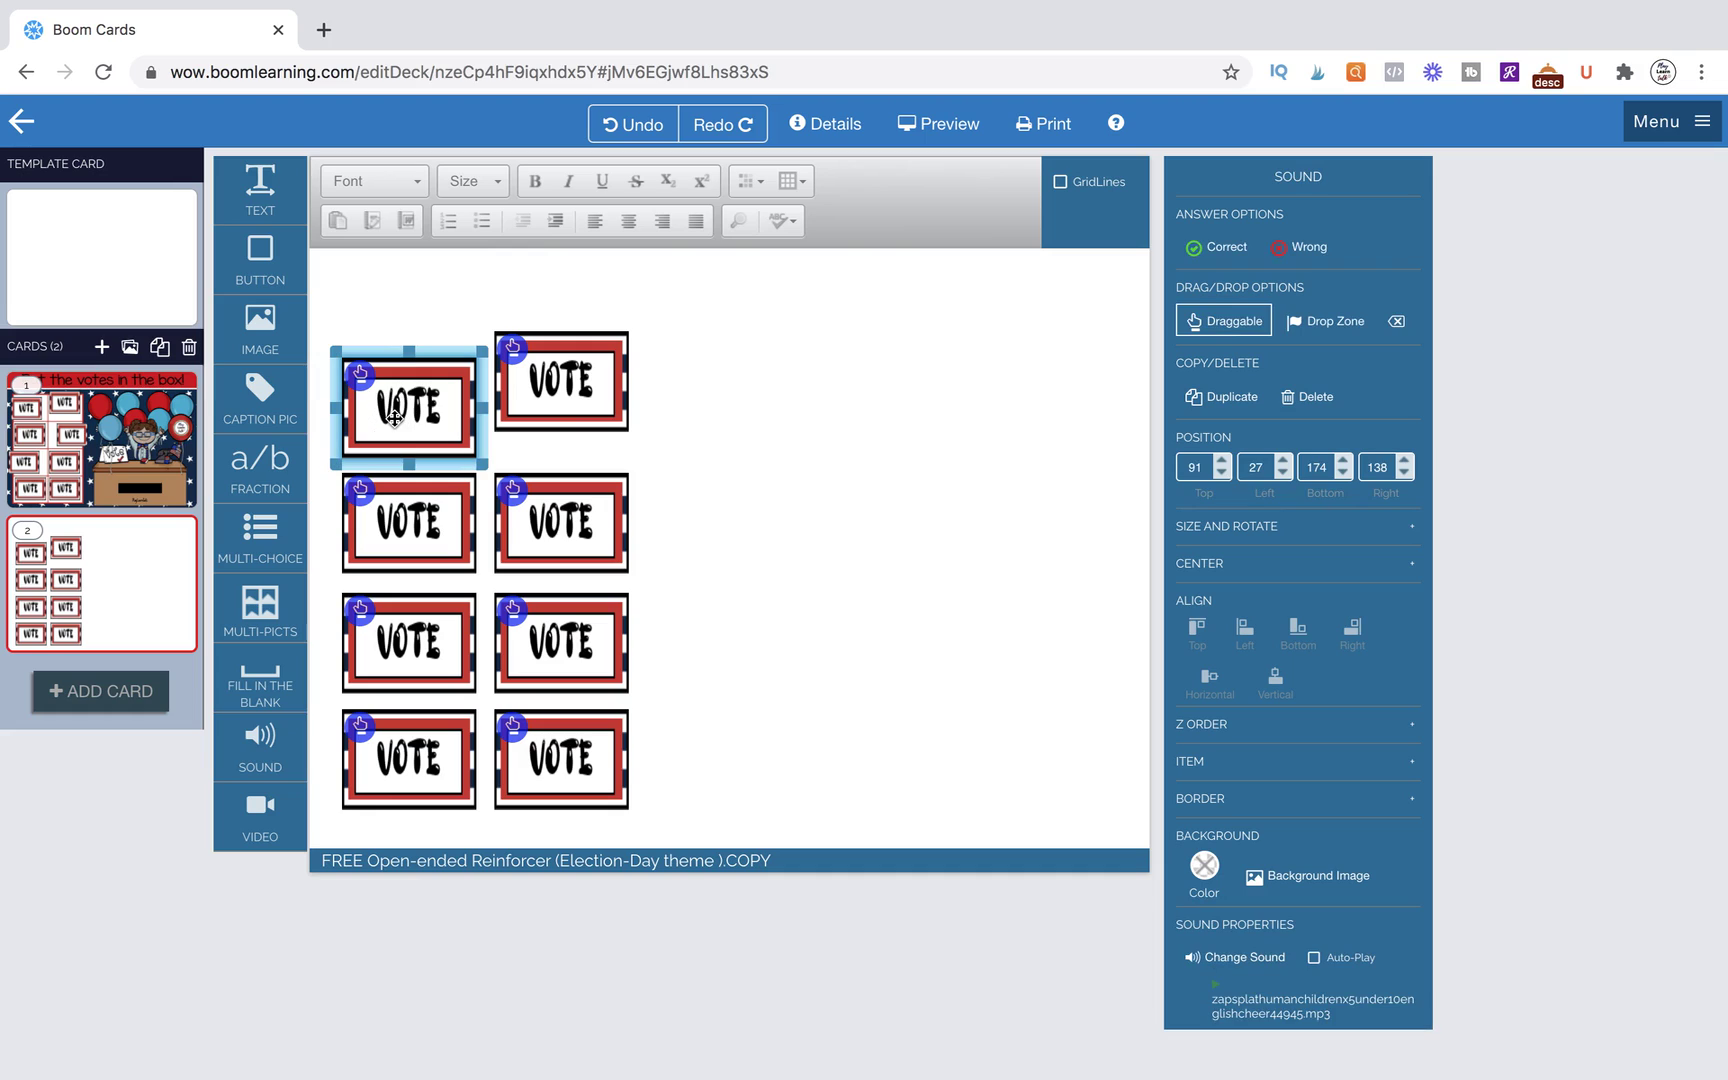
left_click(600, 336, "shift")
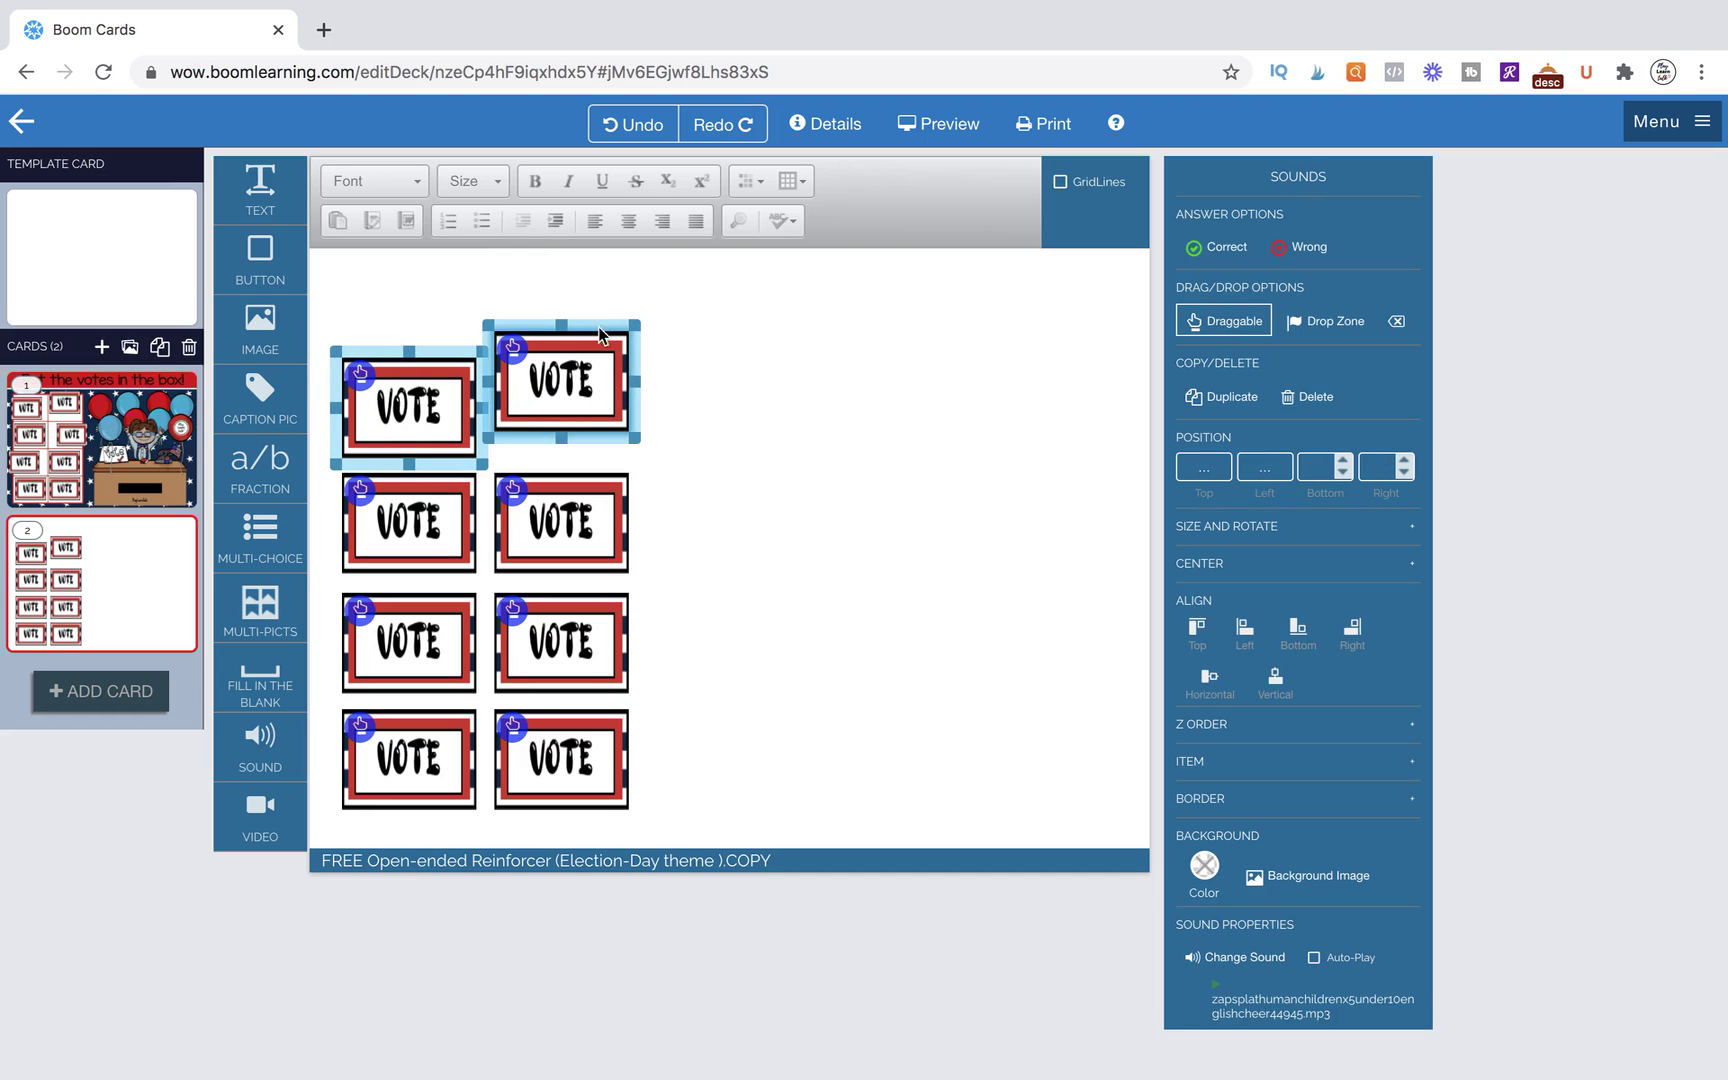
left_click(1210, 636)
left_click(853, 430)
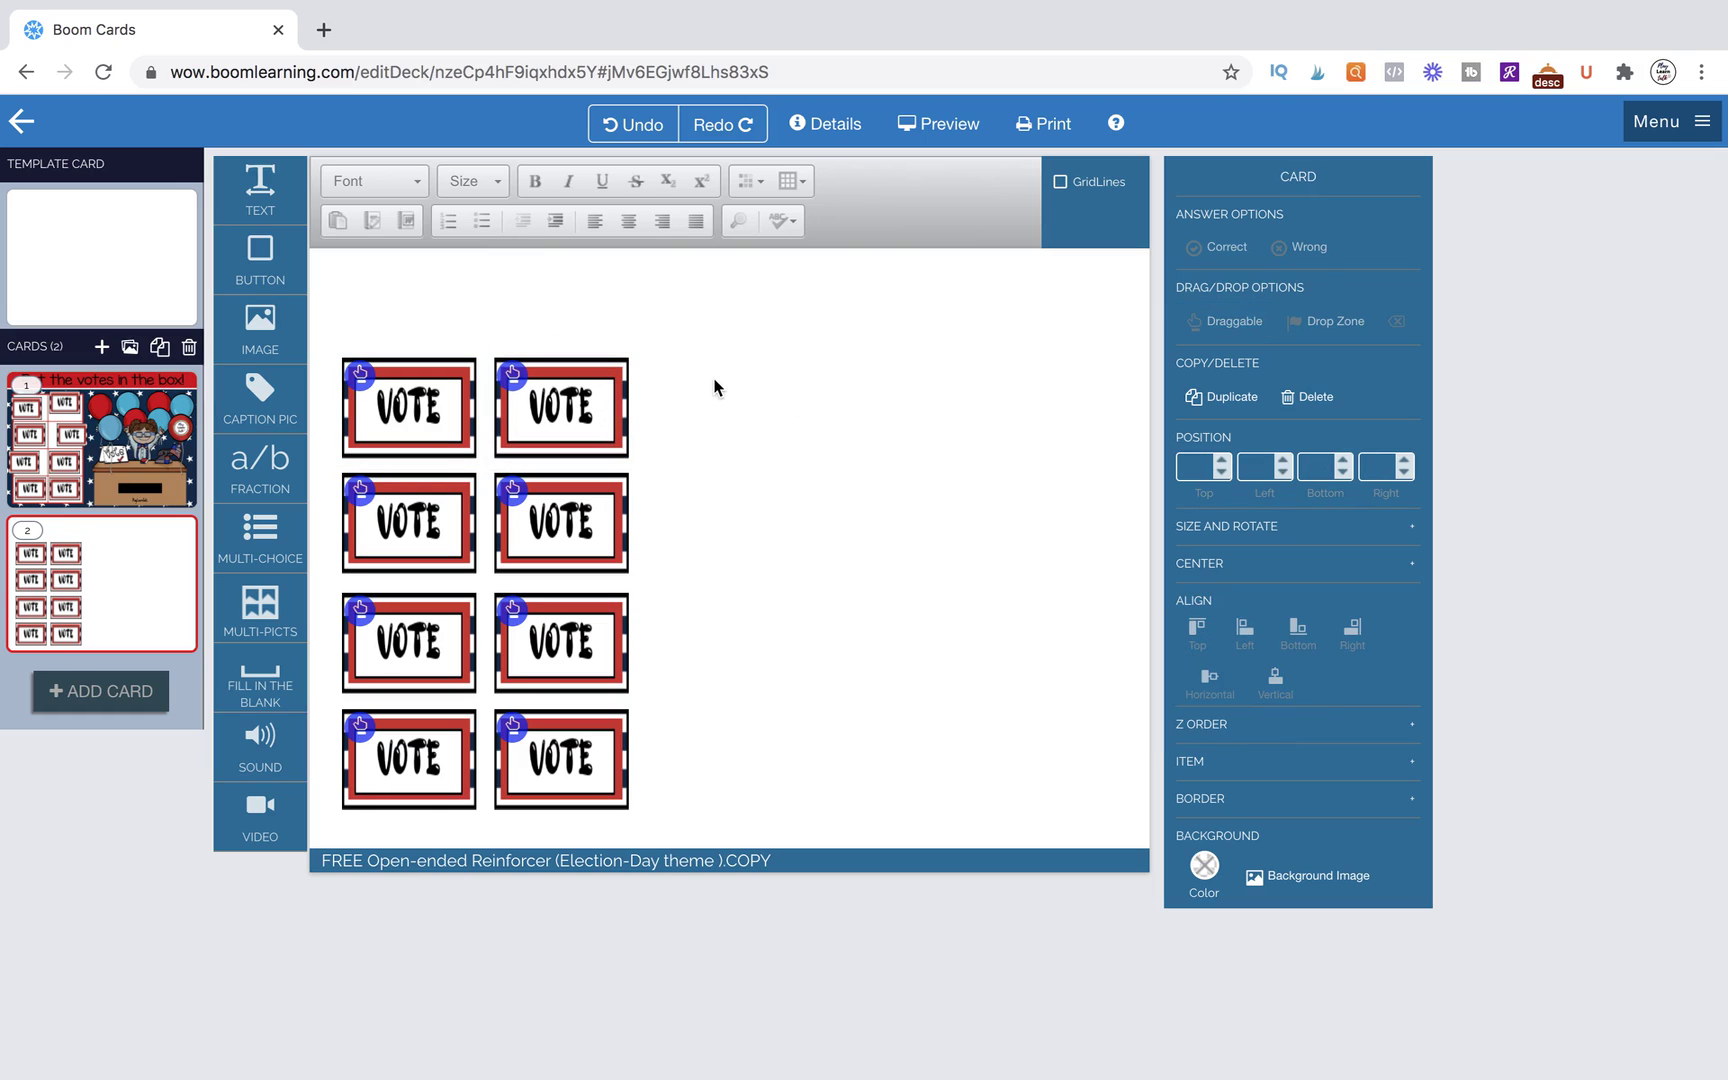
key("ctrl+z")
Step: Retry the top-row alignment, nudging the top-right piece up and undoing or redoing the changes
left_click(435, 410)
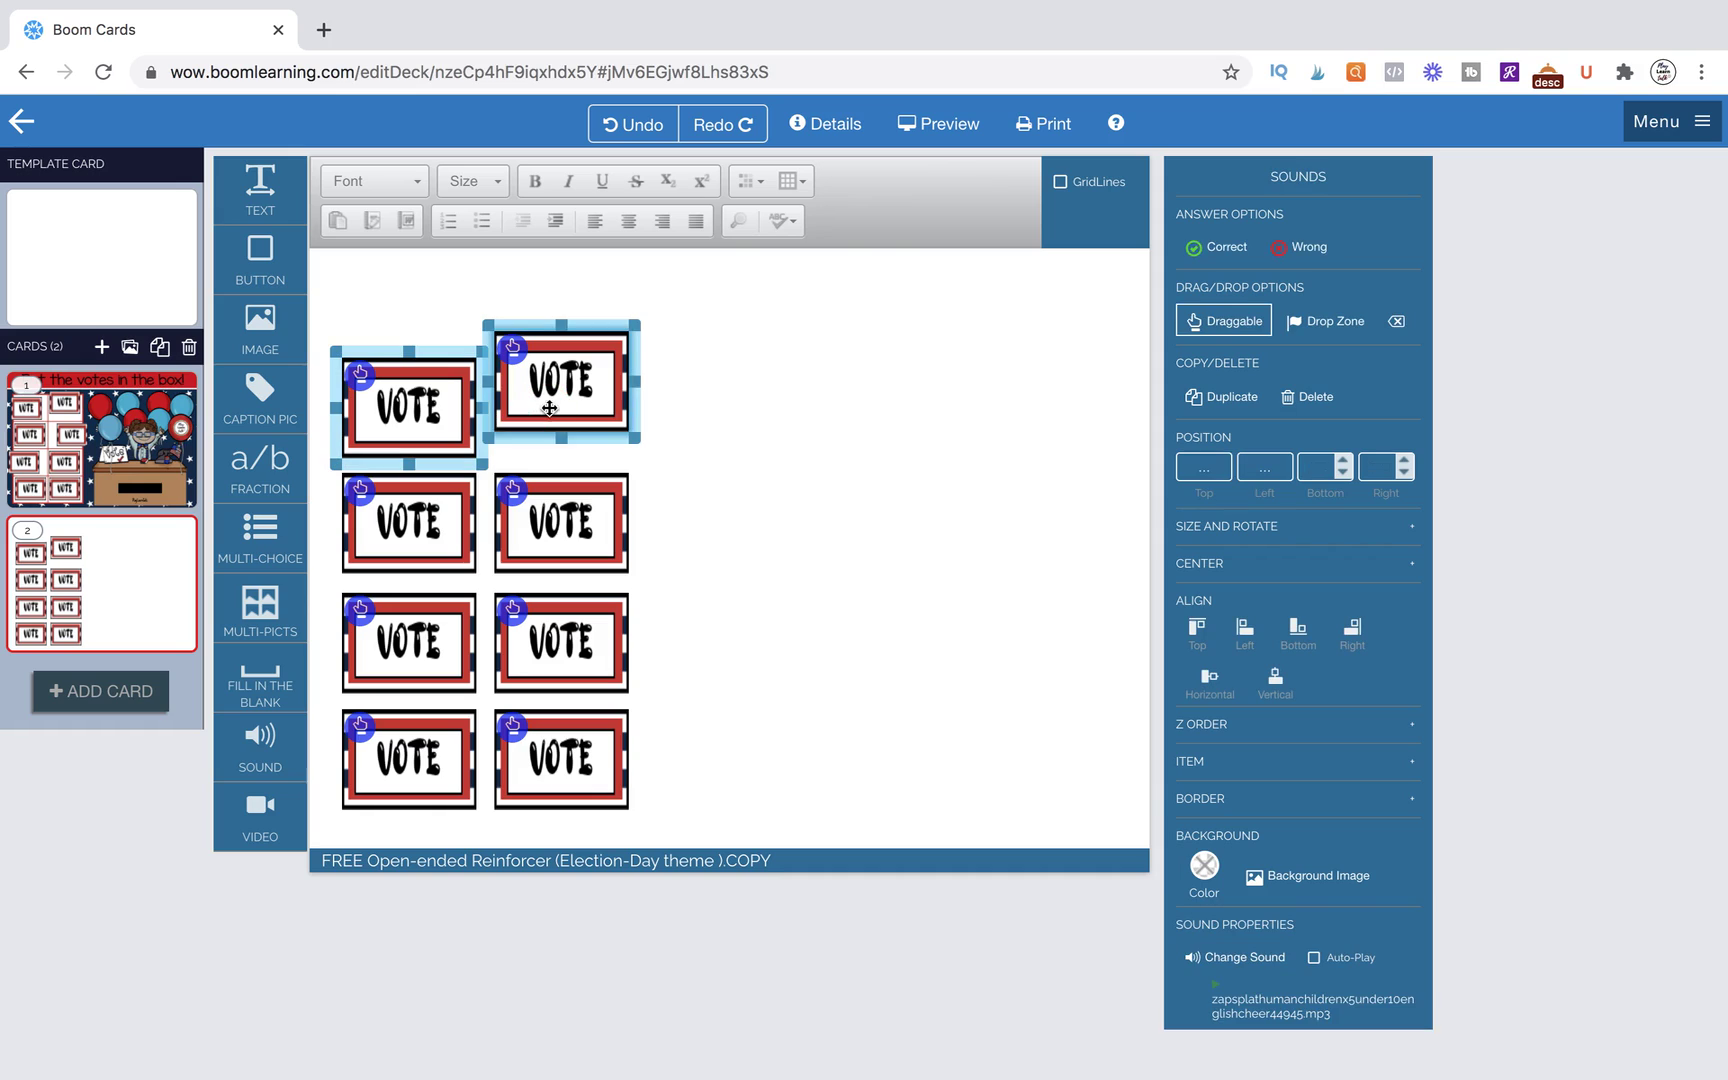
left_click(1276, 680)
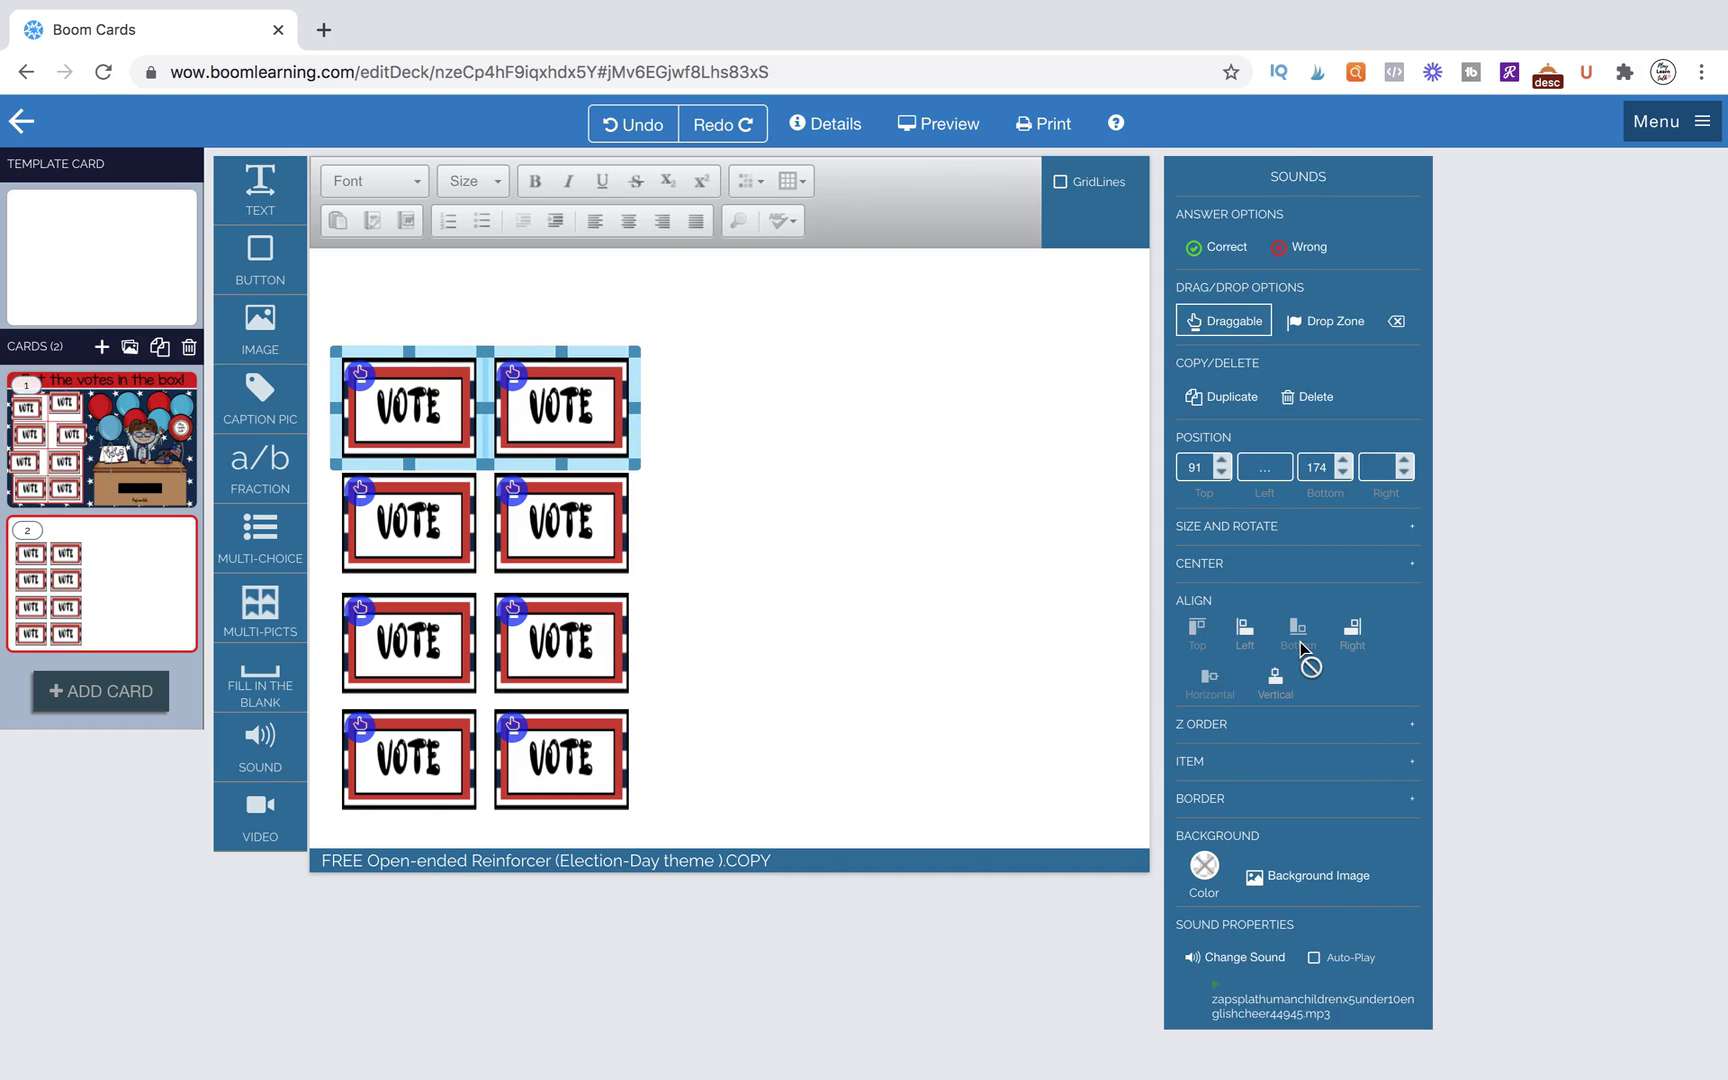
left_click(869, 458)
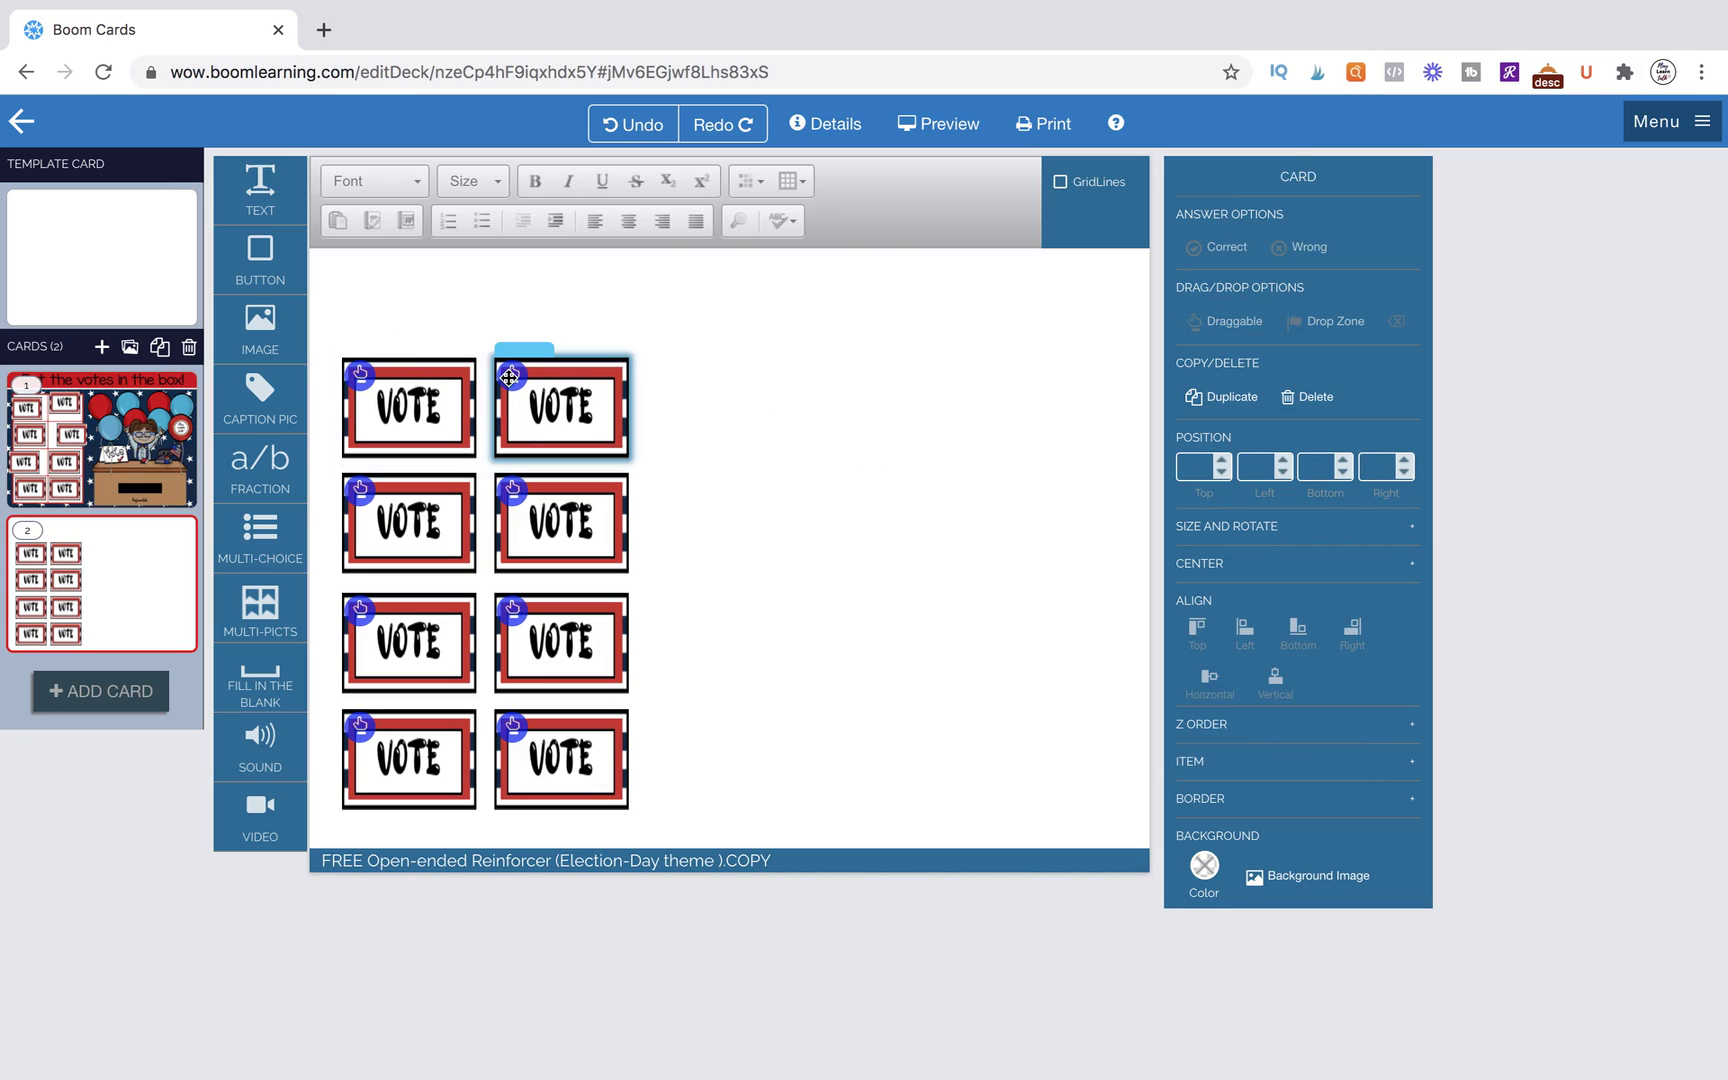
left_click_drag(540, 362, 540, 335)
left_click(565, 390)
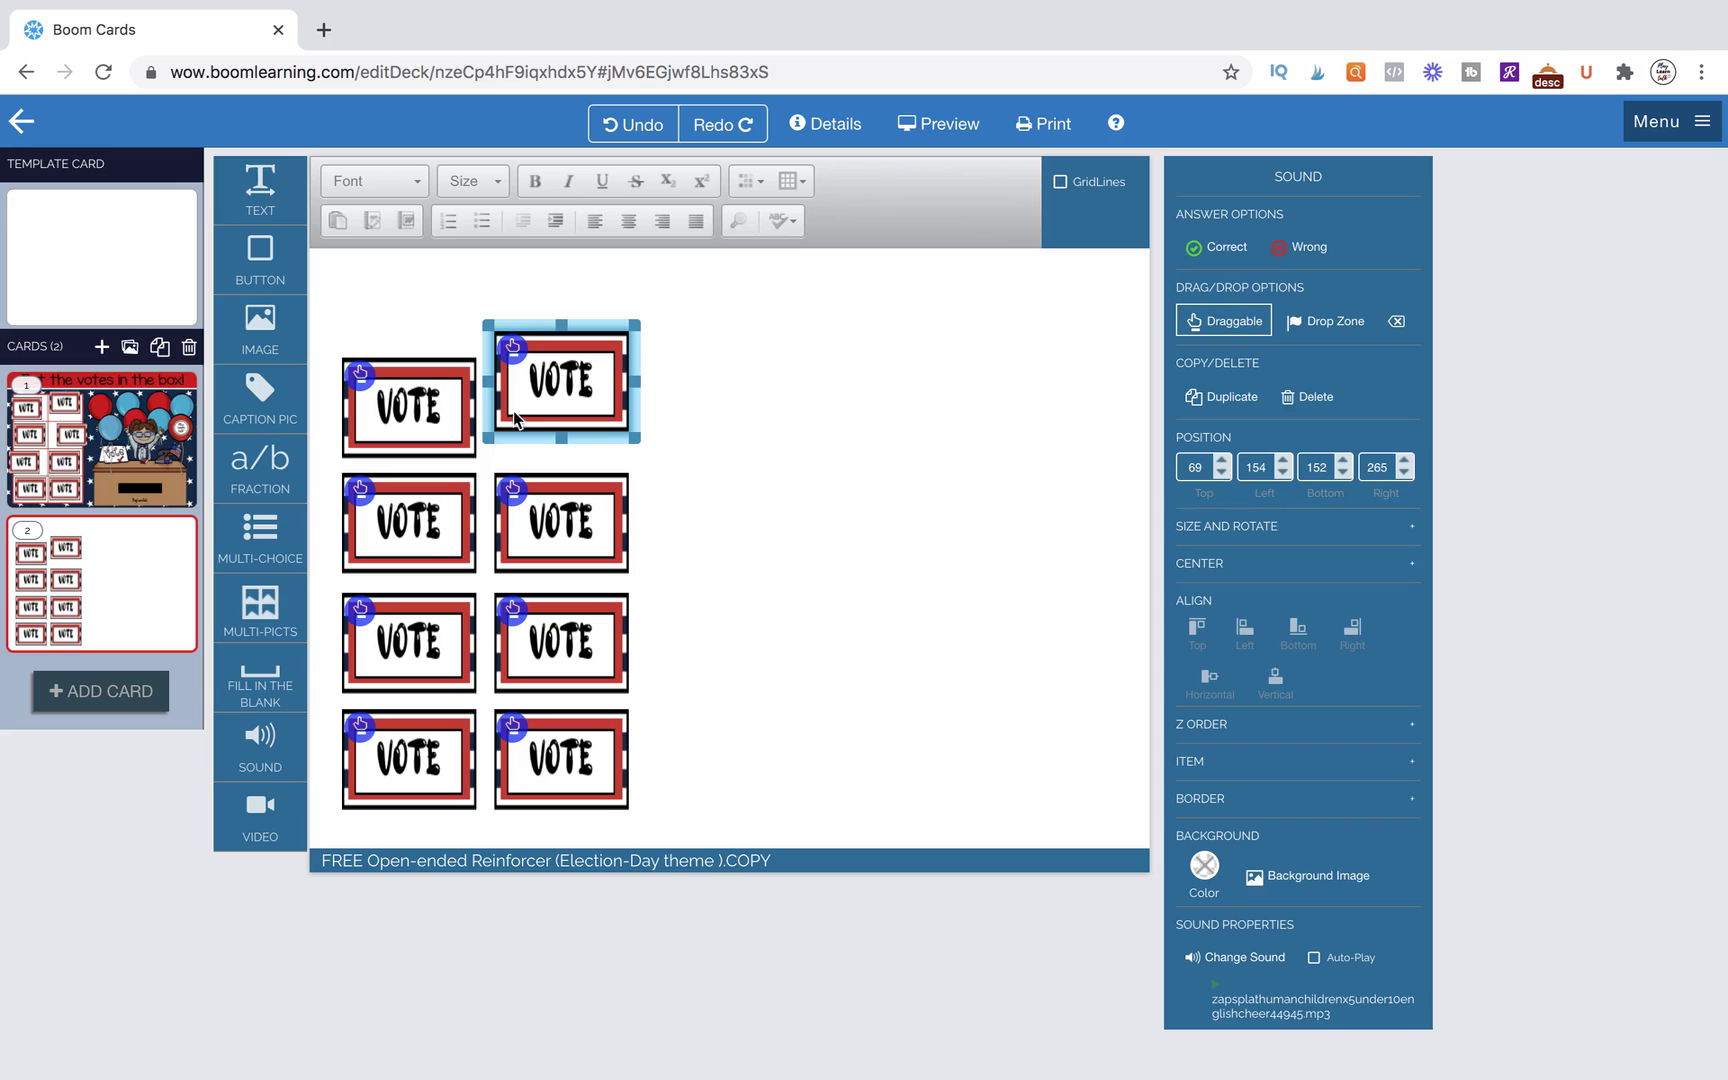
left_click(473, 418, "shift")
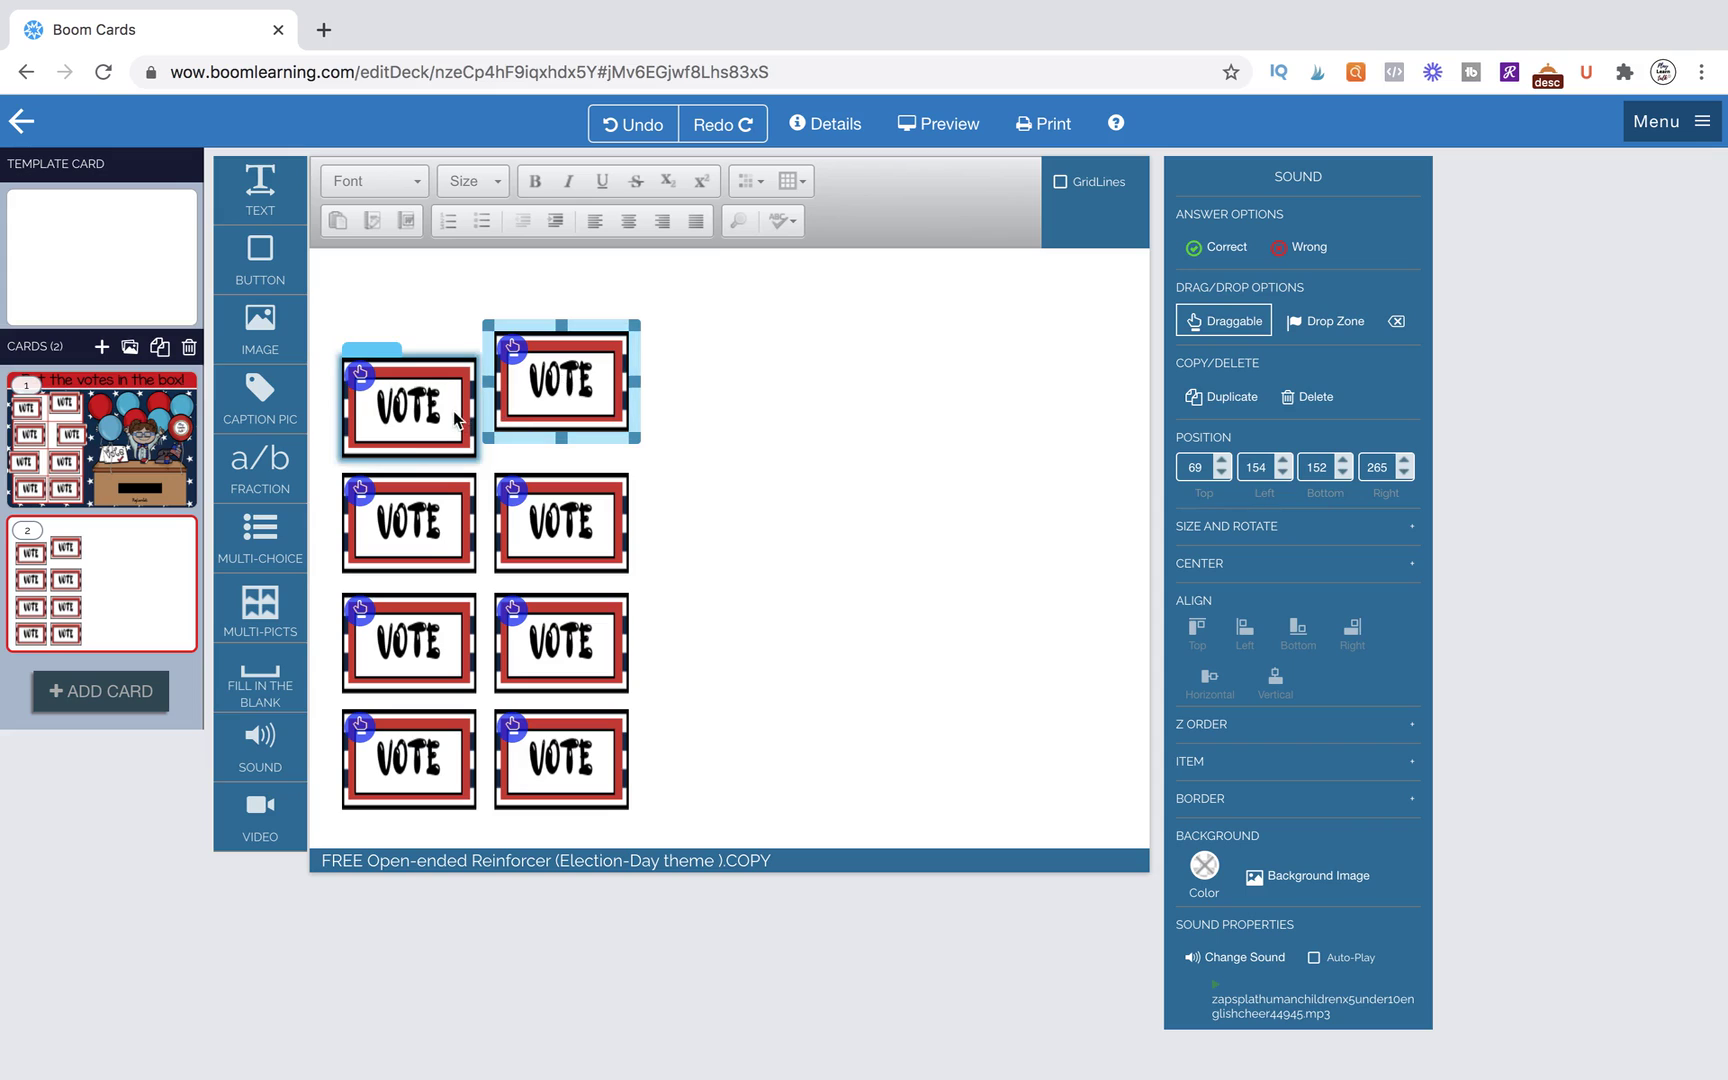
left_click(1197, 630)
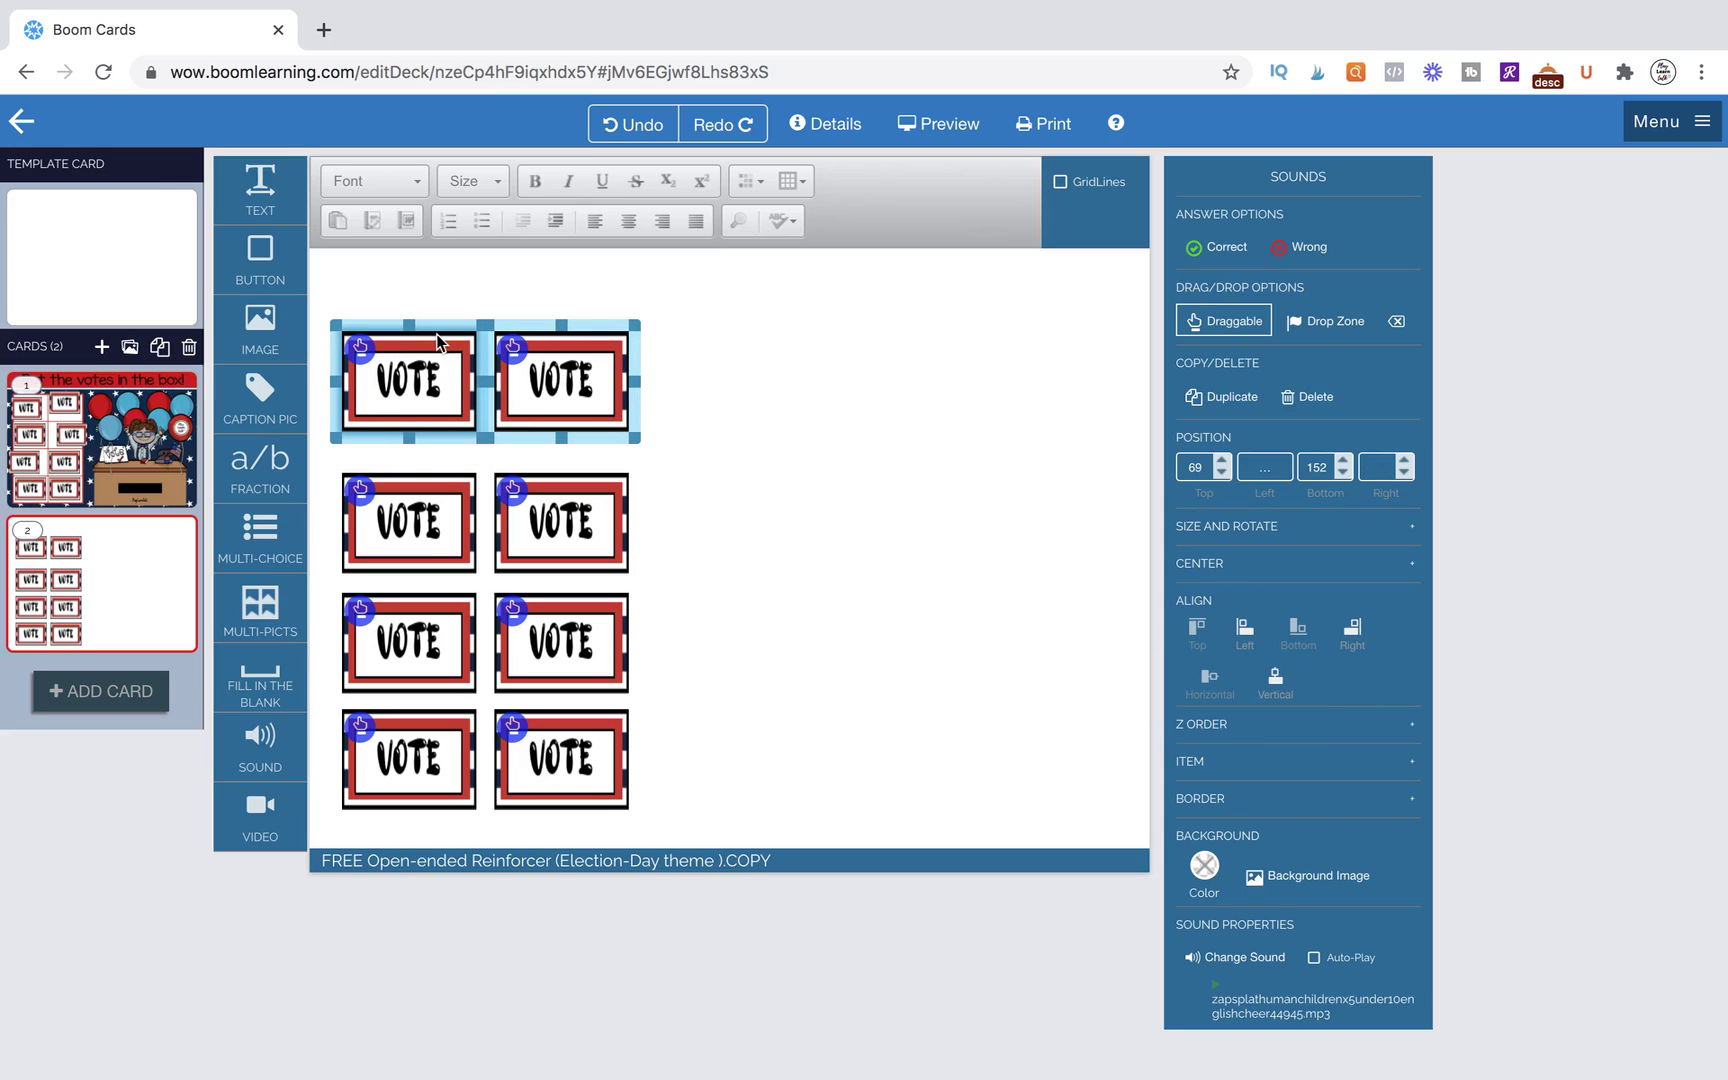
key("ctrl+z")
key("ctrl+z")
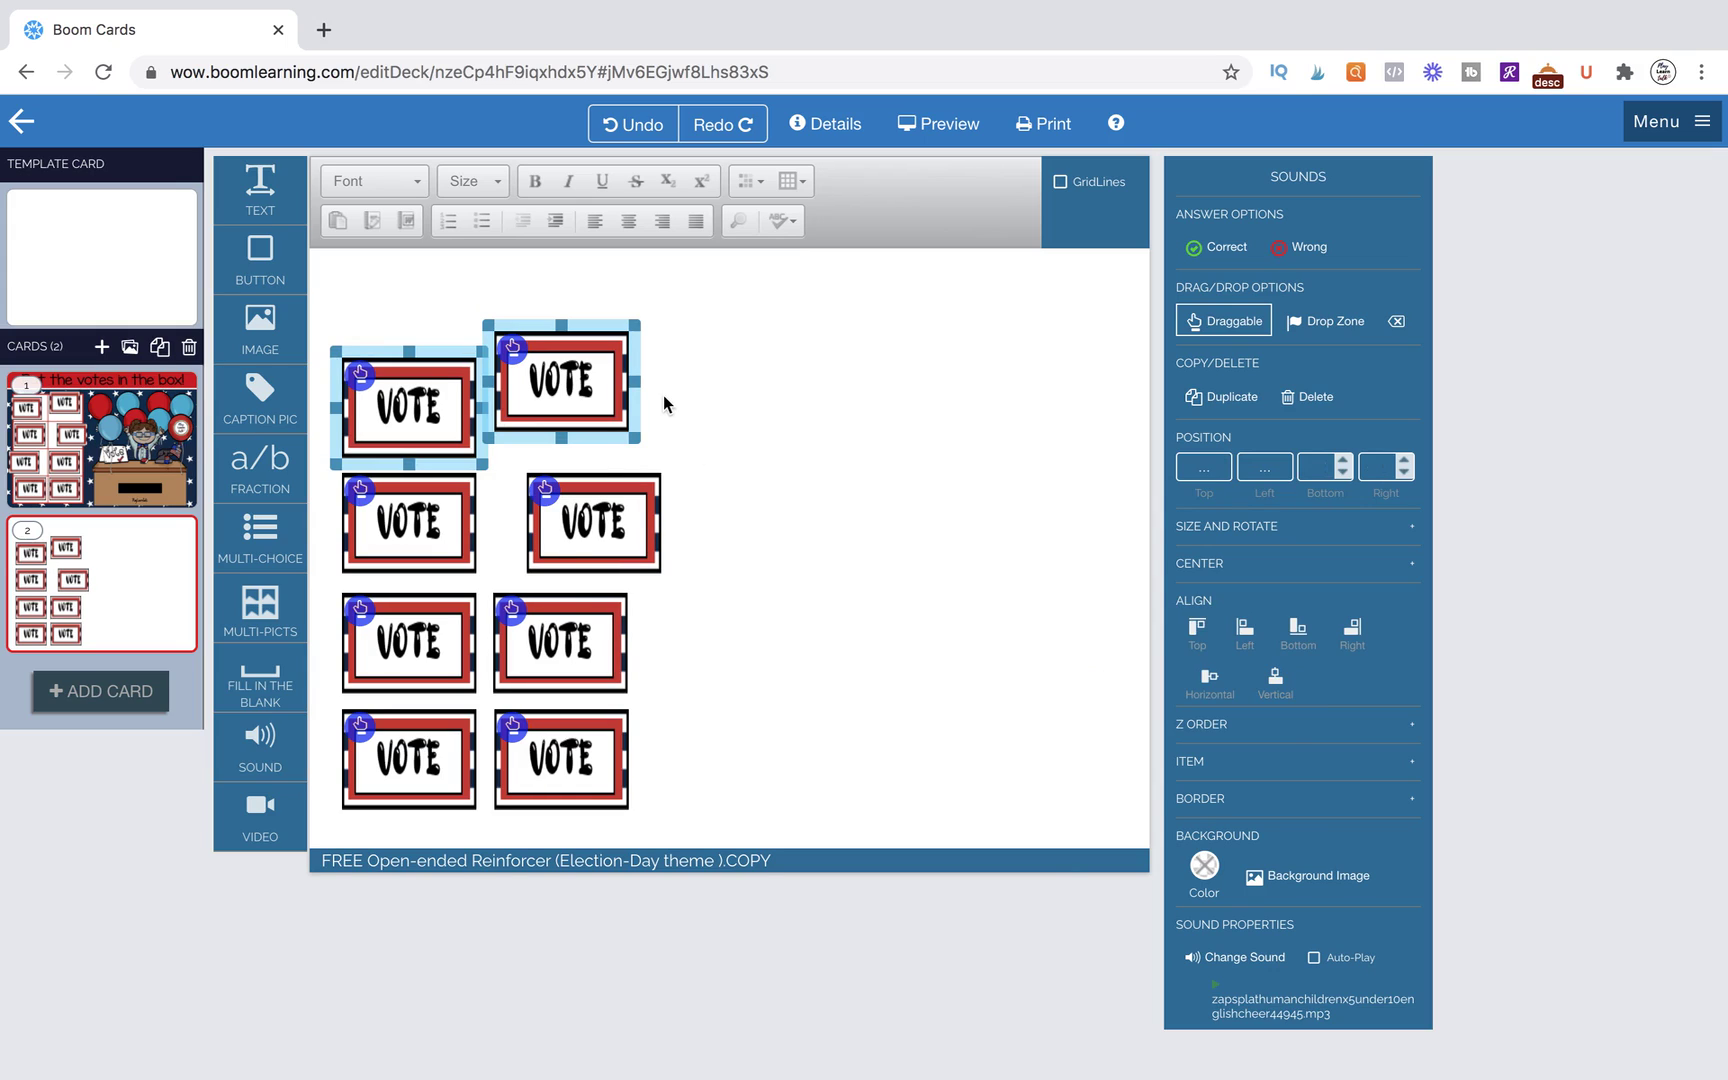
key("ctrl+y")
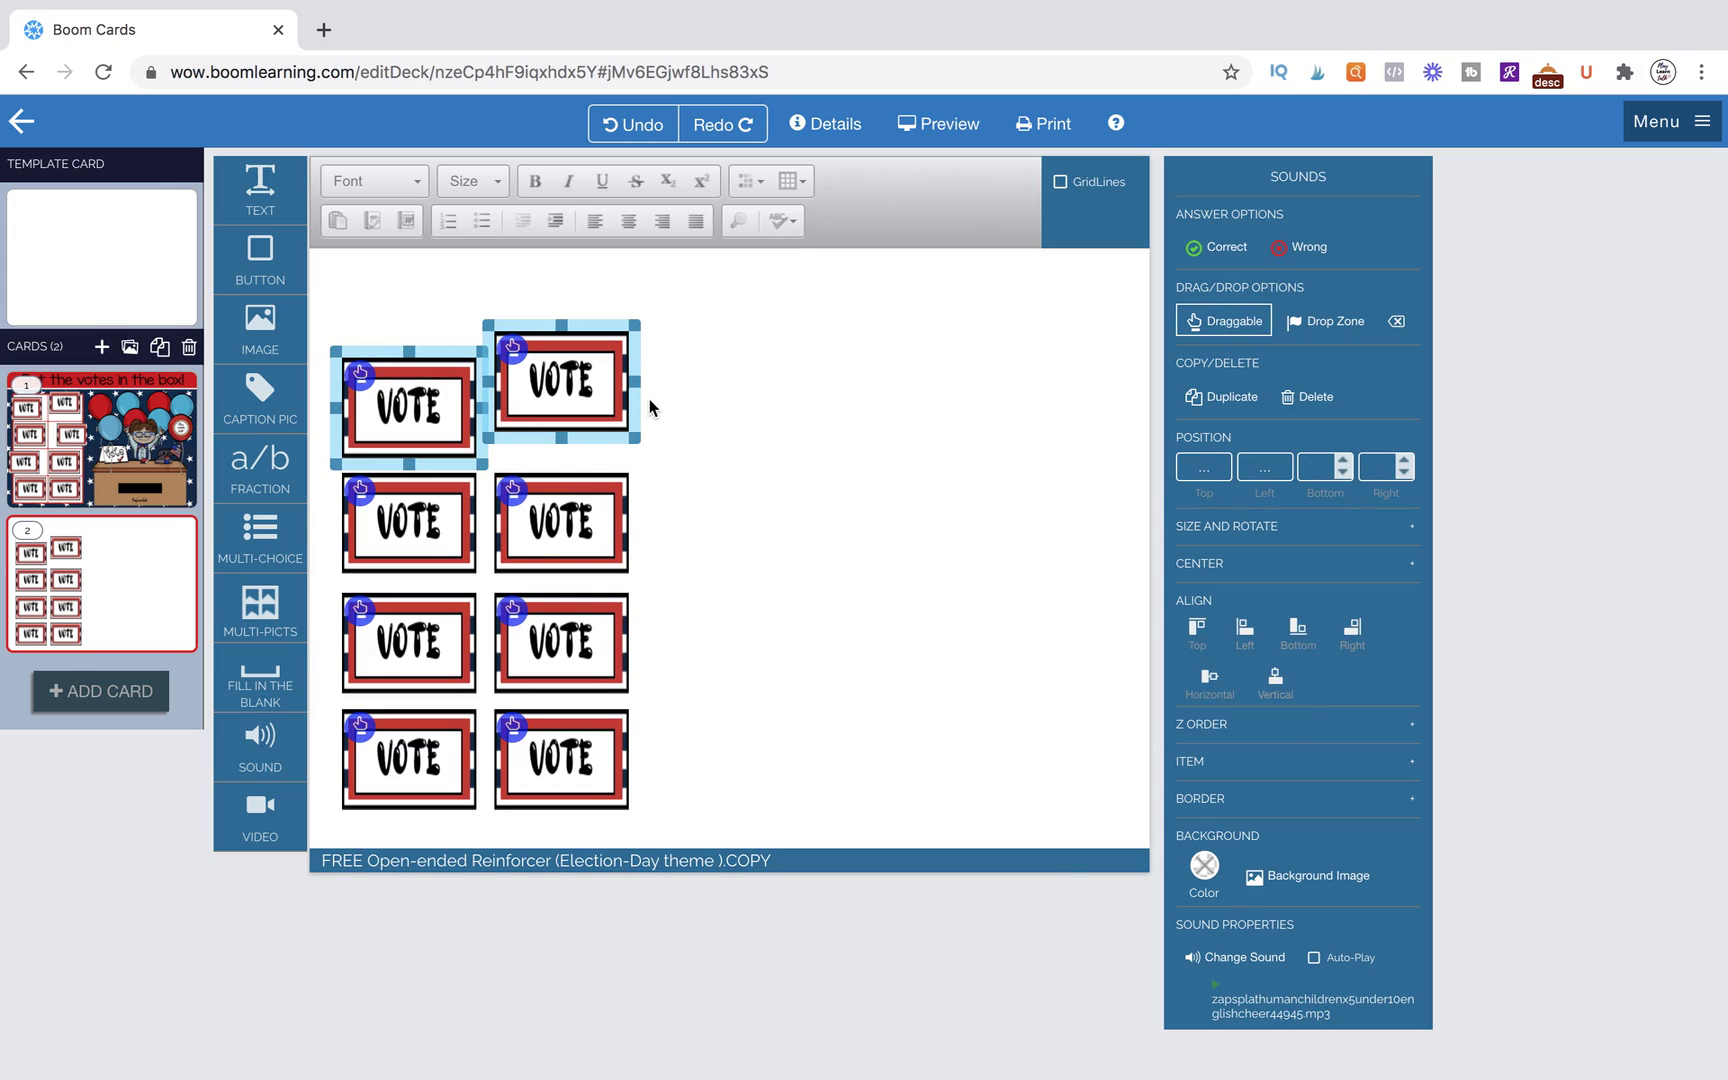
key("ctrl+y")
key("ctrl+z")
Step: Reselect both top-row pieces, close the sound library, and align their top edges
left_click(663, 412)
left_click(585, 406)
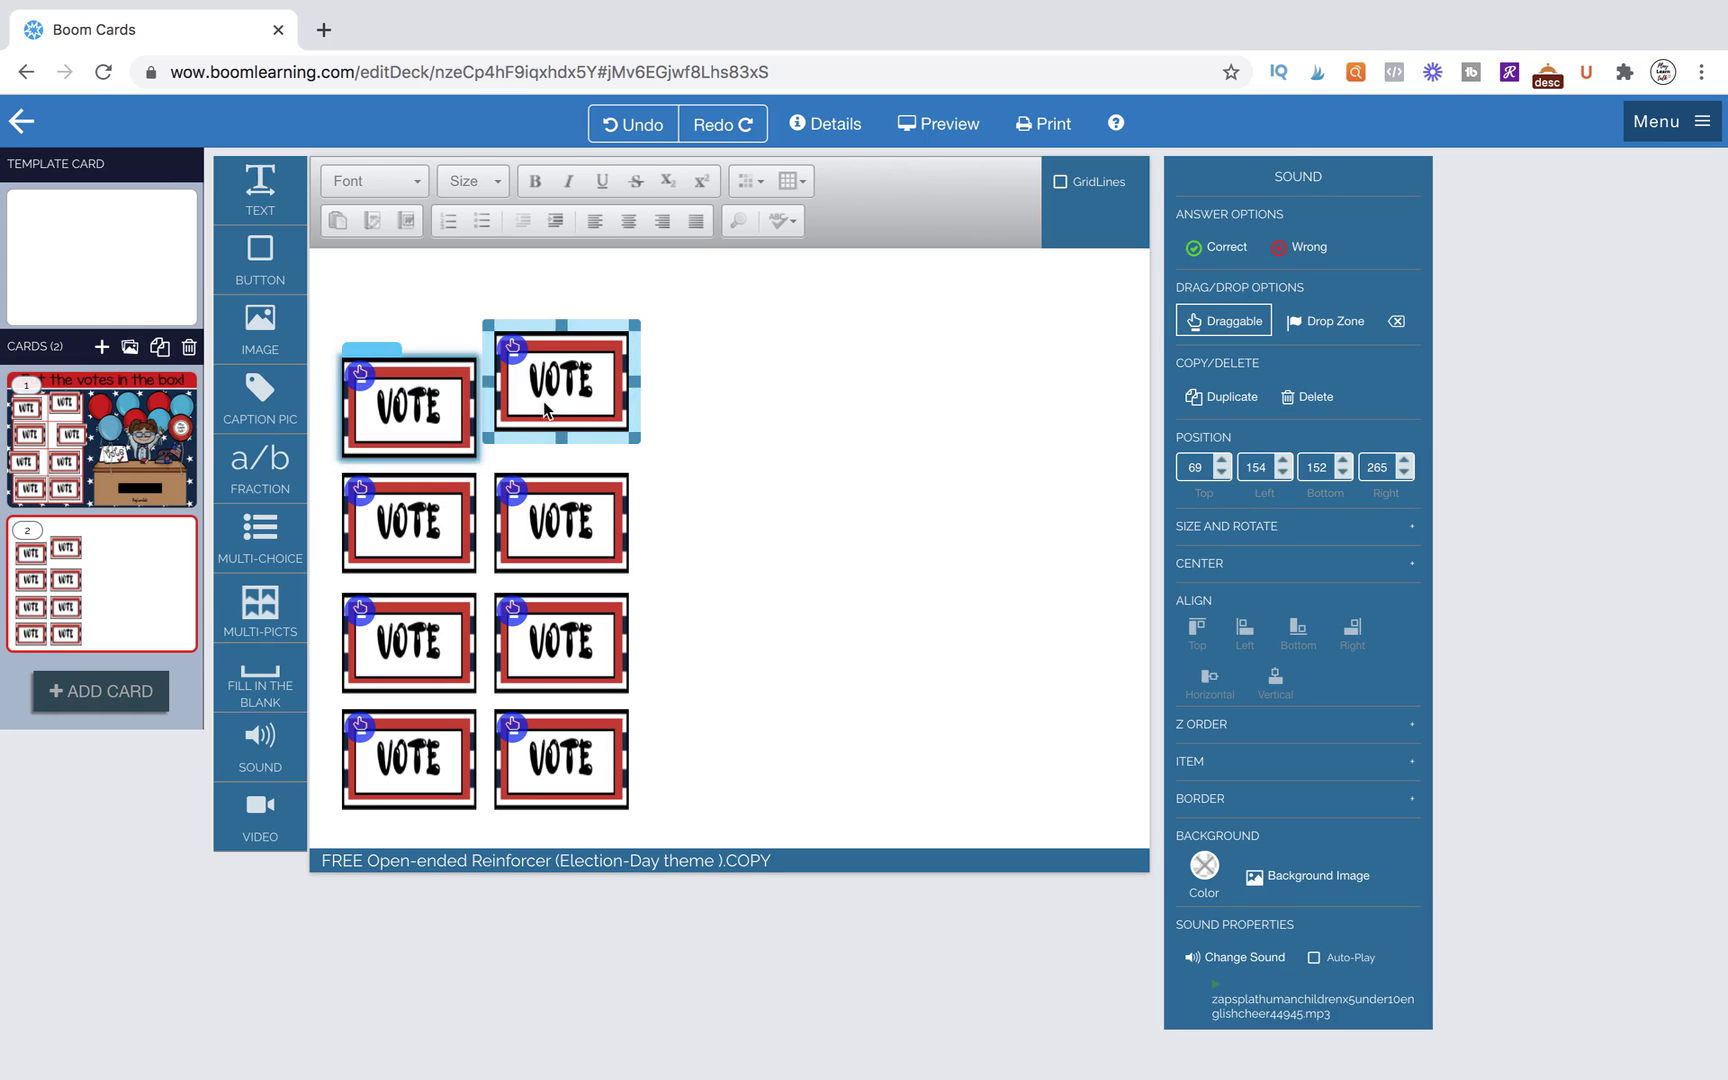
left_click(445, 400)
double_click(451, 396)
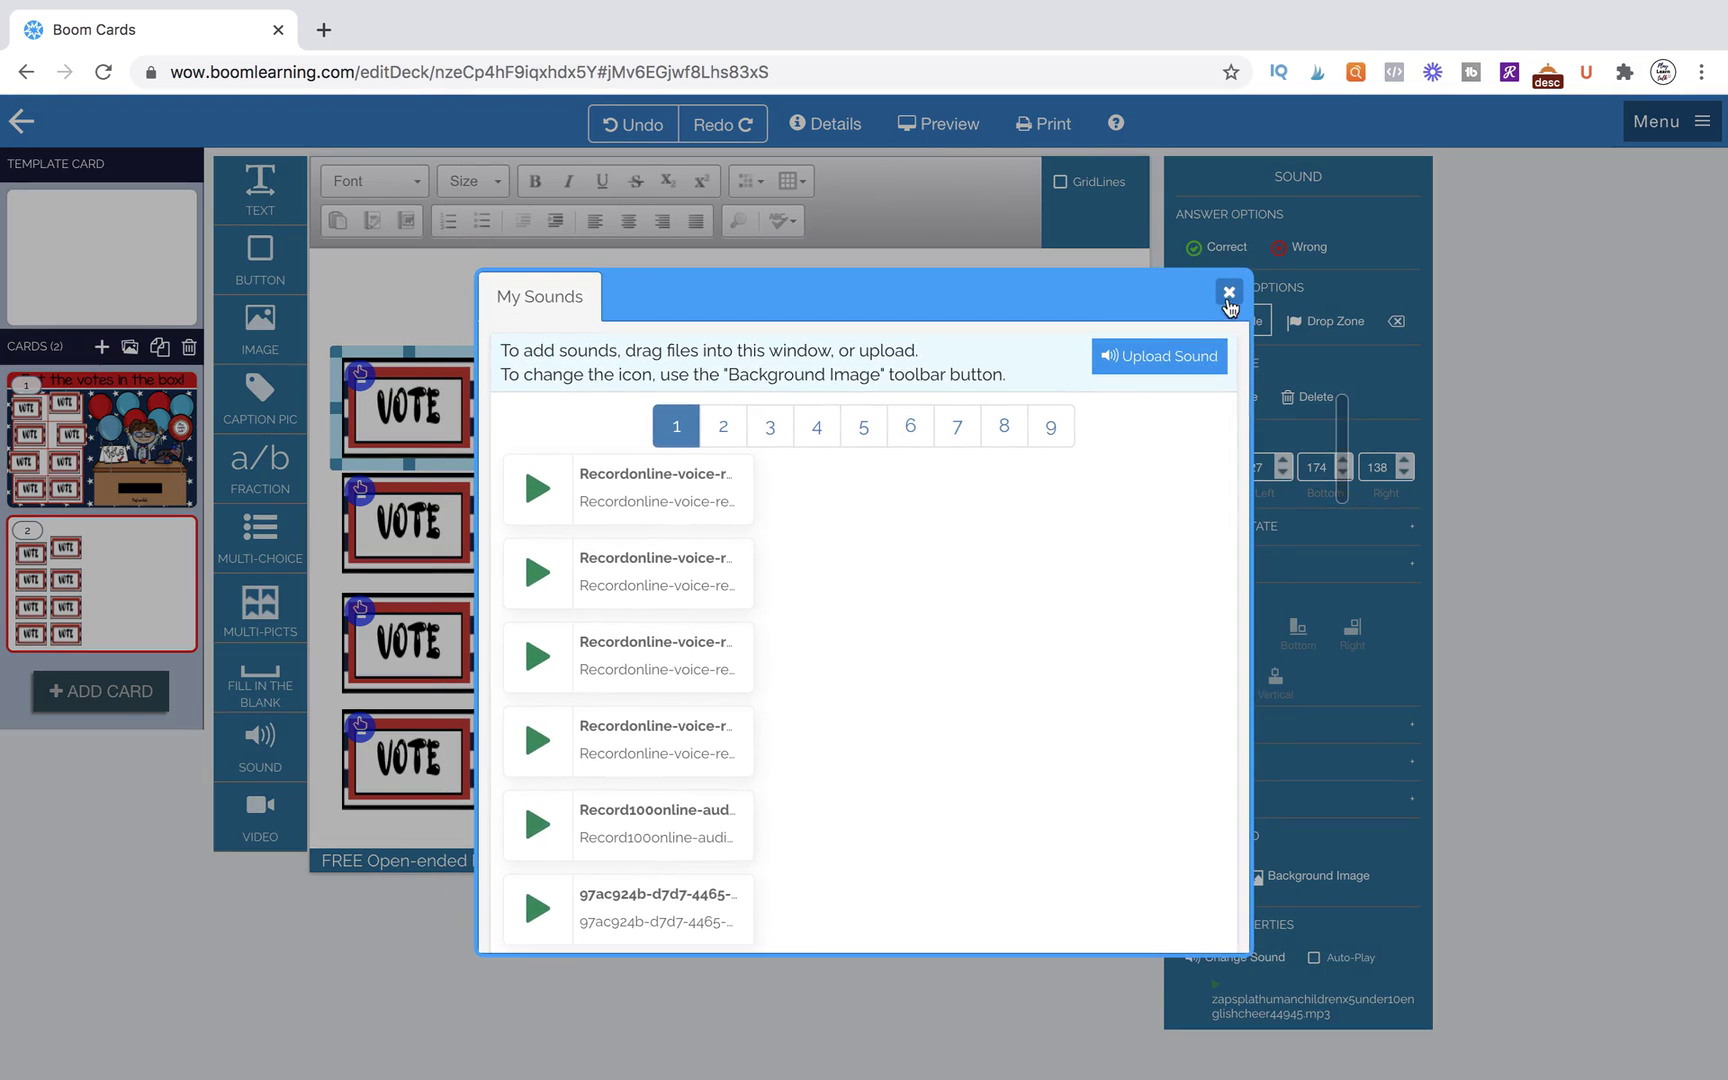
left_click(1229, 293)
left_click(560, 385, "shift")
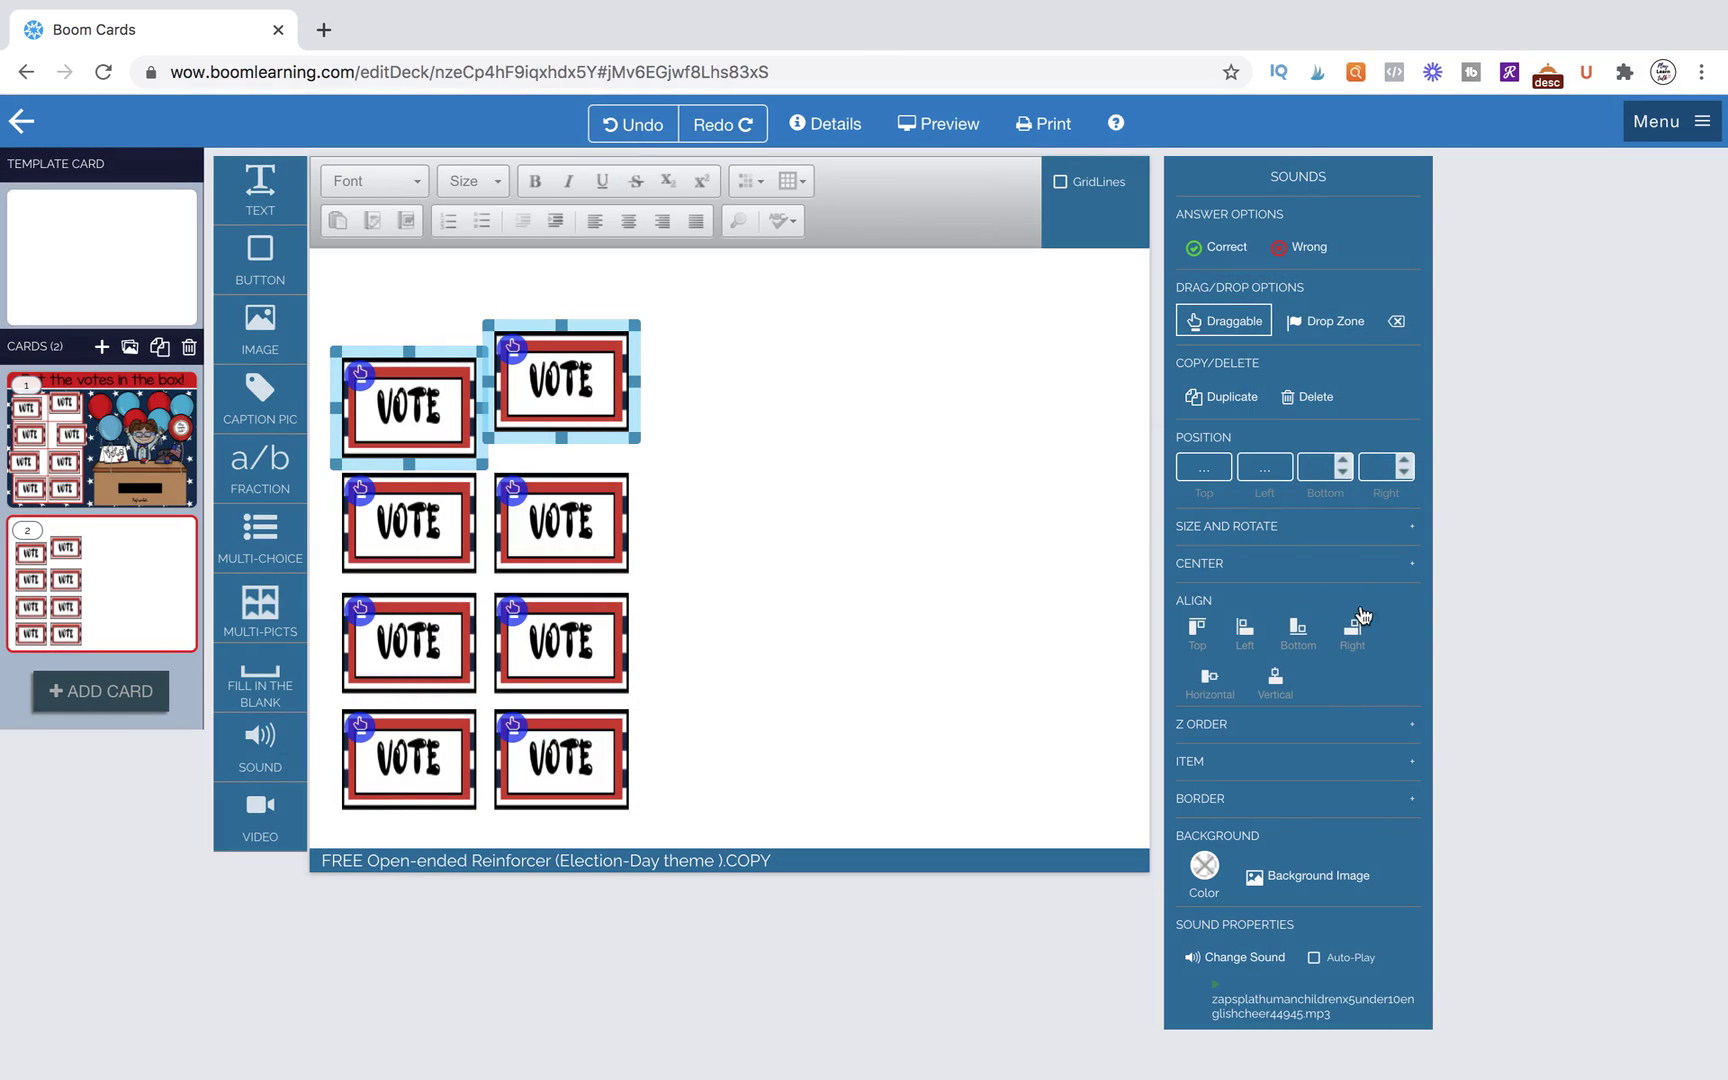
left_click(1193, 636)
left_click(966, 591)
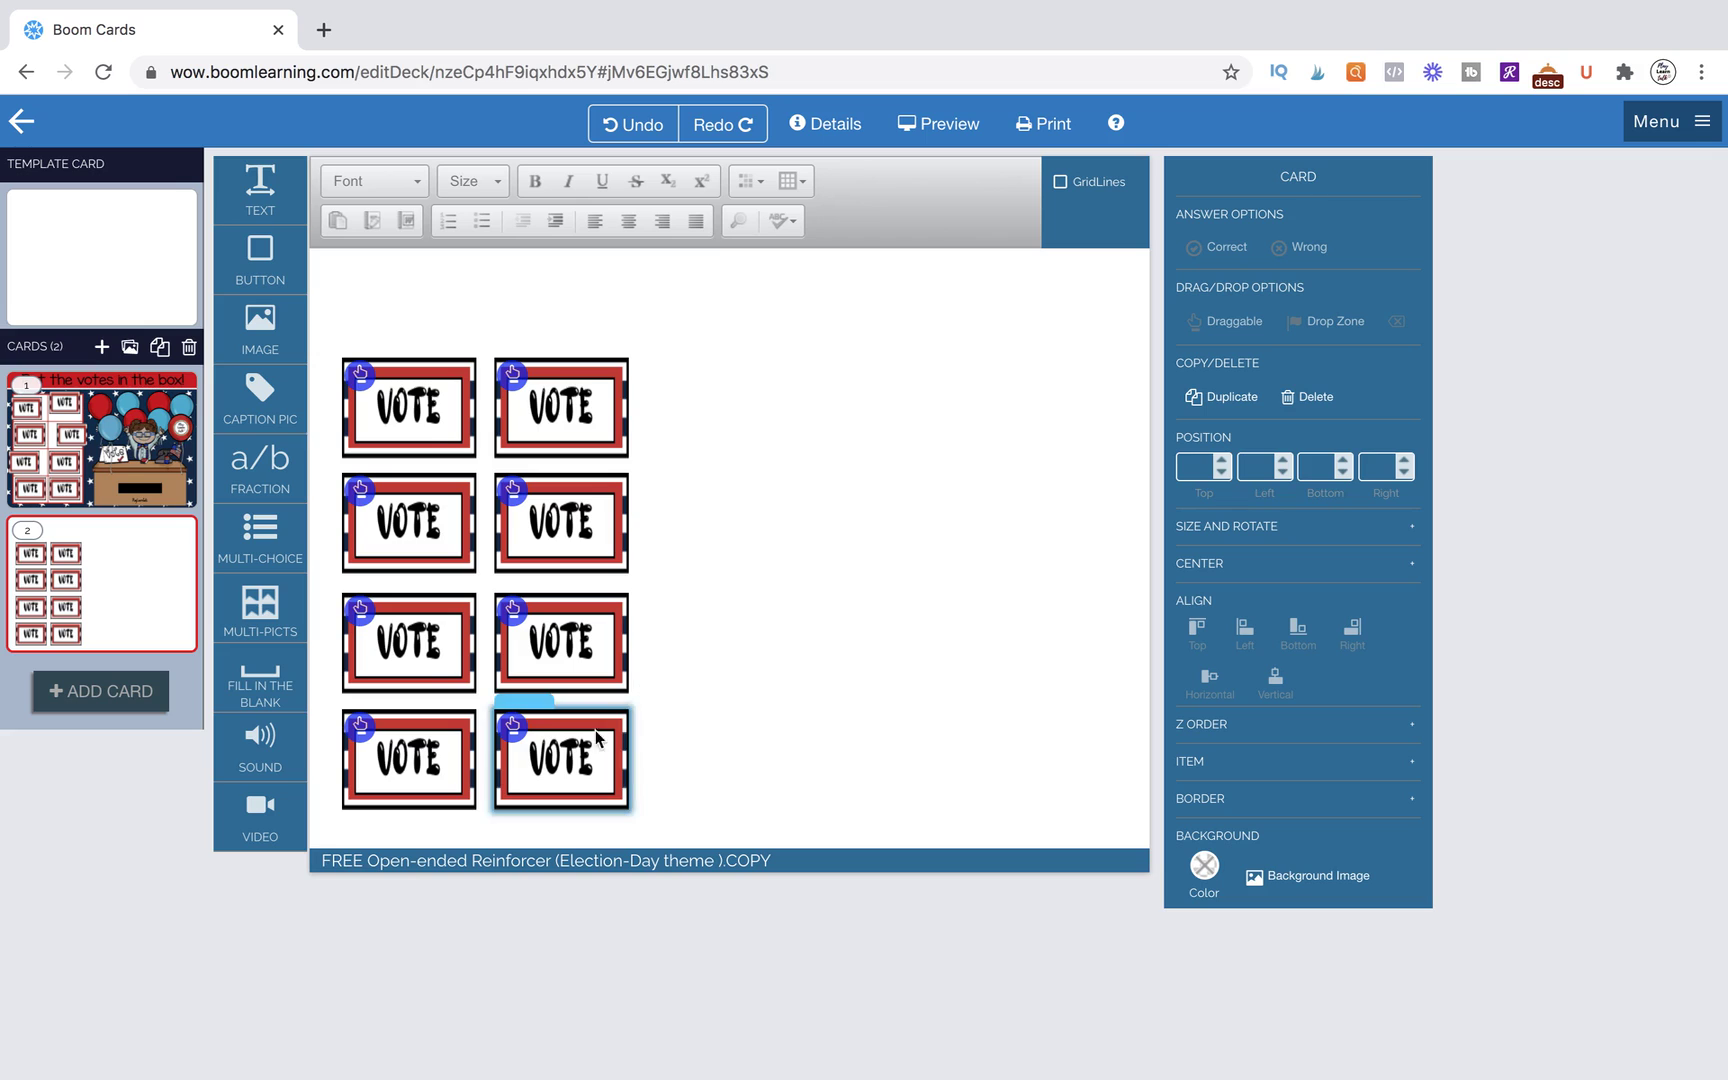
Step: Delete all eight old VOTE pieces from the 'Put the votes in the box!' card
left_click(126, 482)
left_click(432, 435)
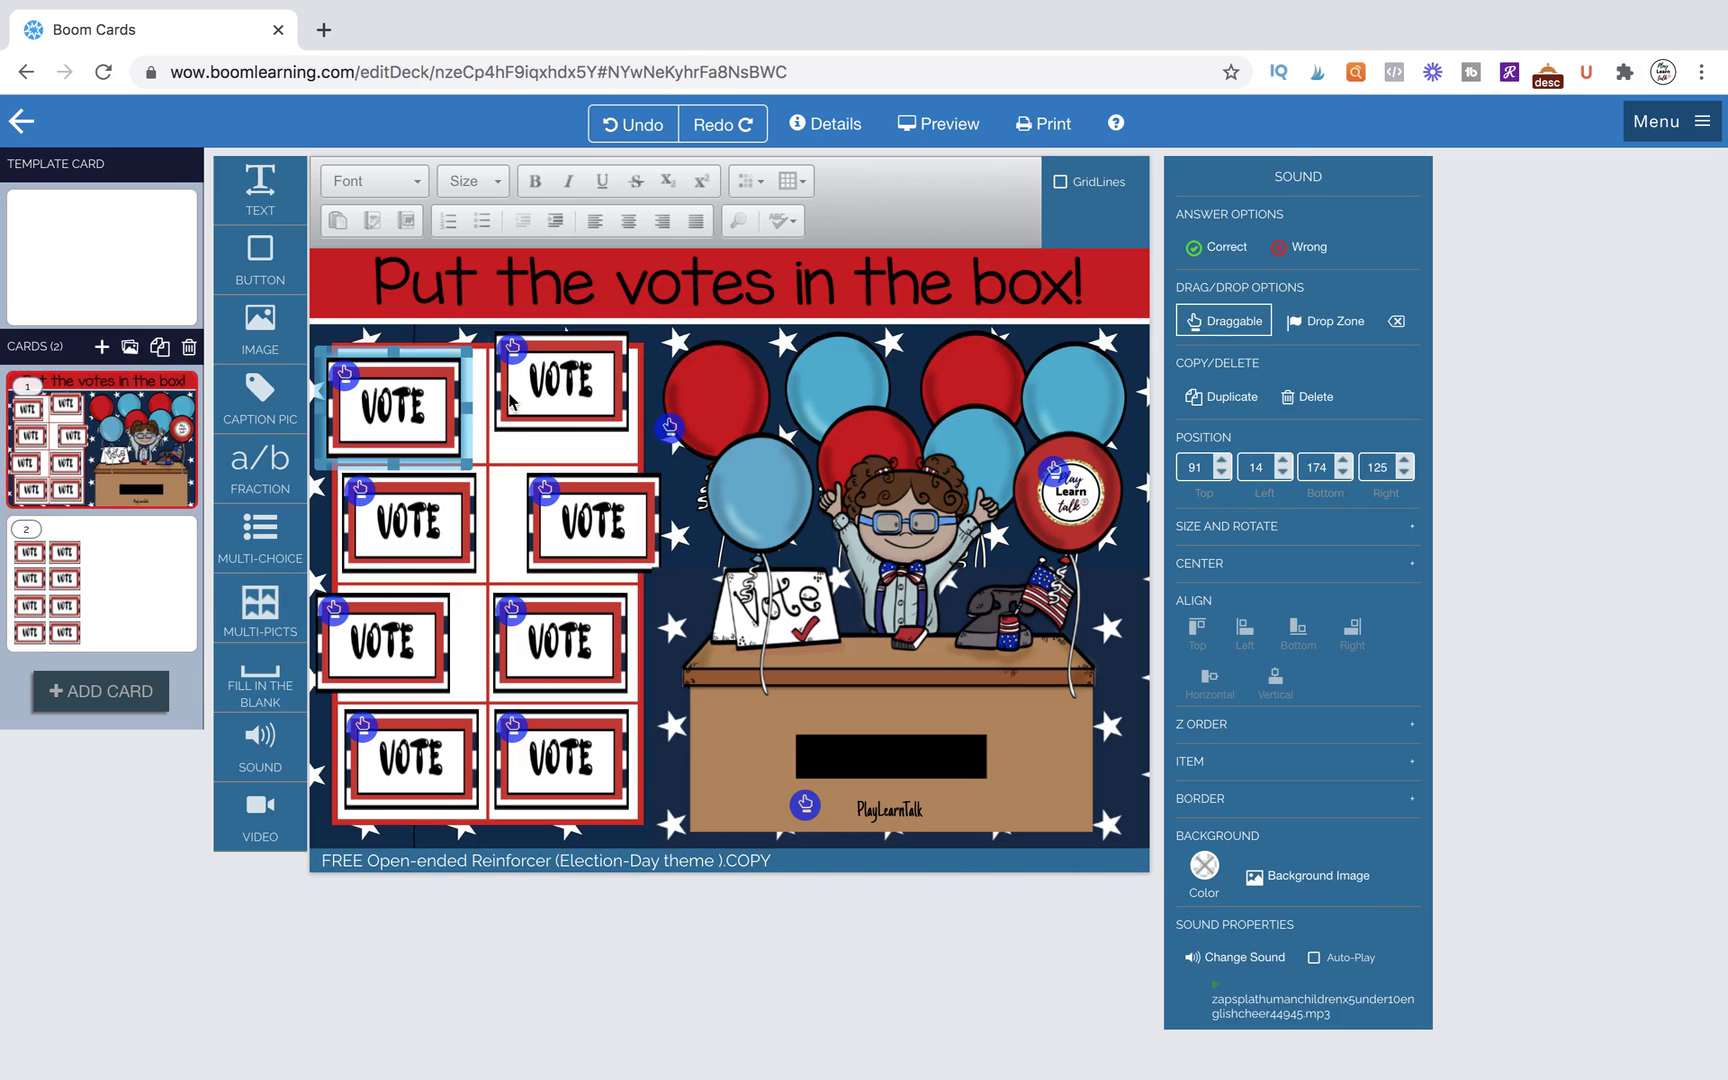
left_click(560, 395, "shift")
left_click(600, 515, "shift")
left_click(412, 530, "shift")
left_click(406, 641, "shift")
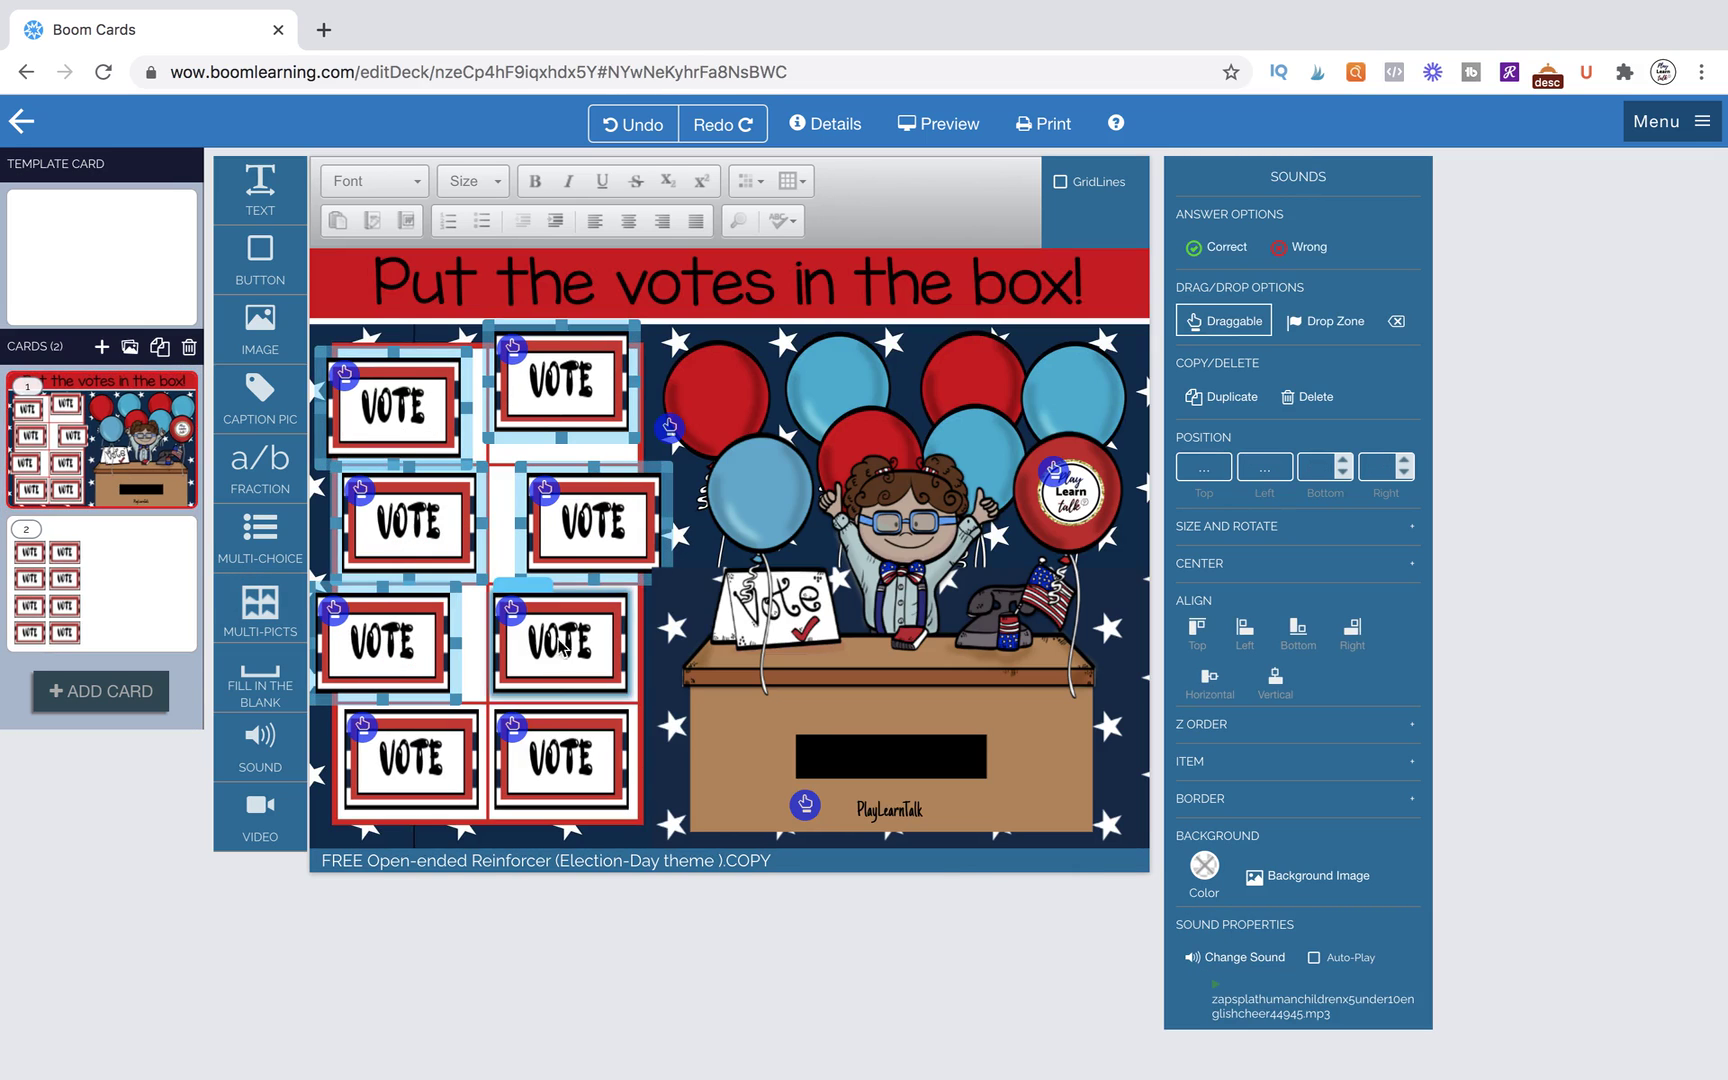
left_click(558, 645, "shift")
left_click(555, 740, "shift")
left_click(447, 754, "shift")
key("Delete")
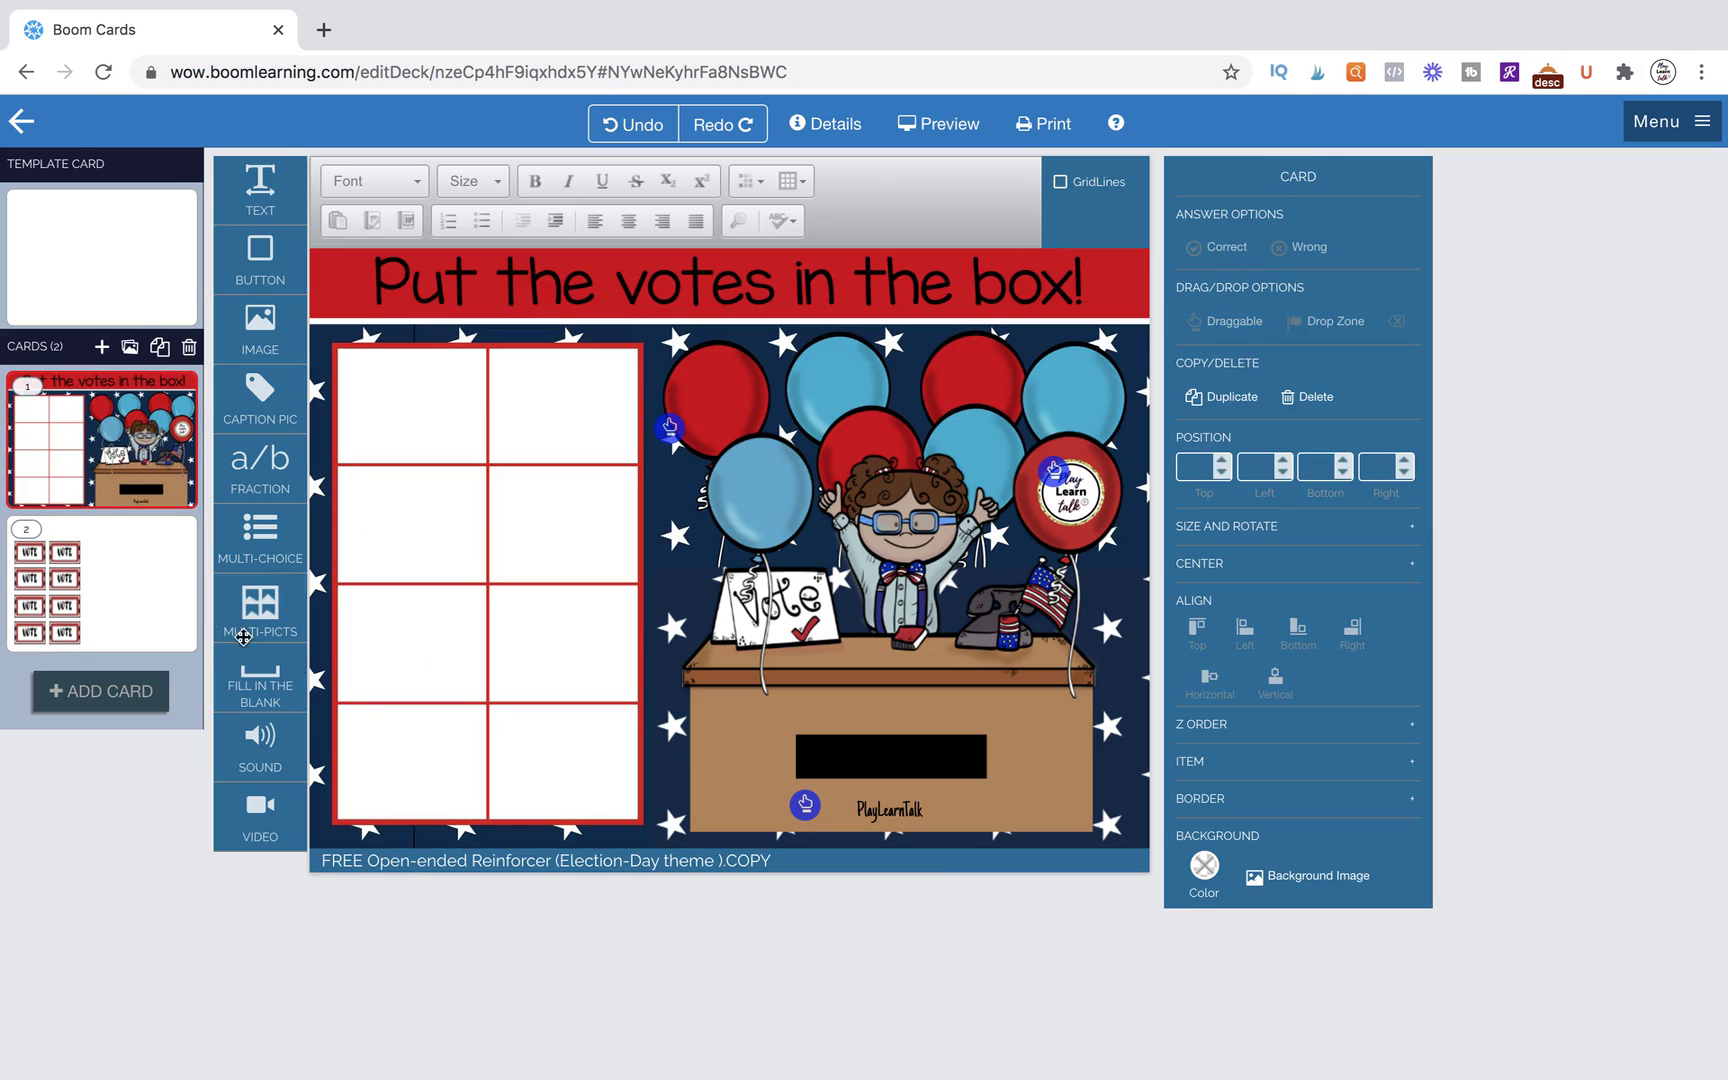
Step: Copy card 2's eight aligned VOTE pieces and paste them onto card 1
left_click(147, 609)
left_click(424, 403)
left_click(535, 418, "shift")
left_click(410, 522, "shift")
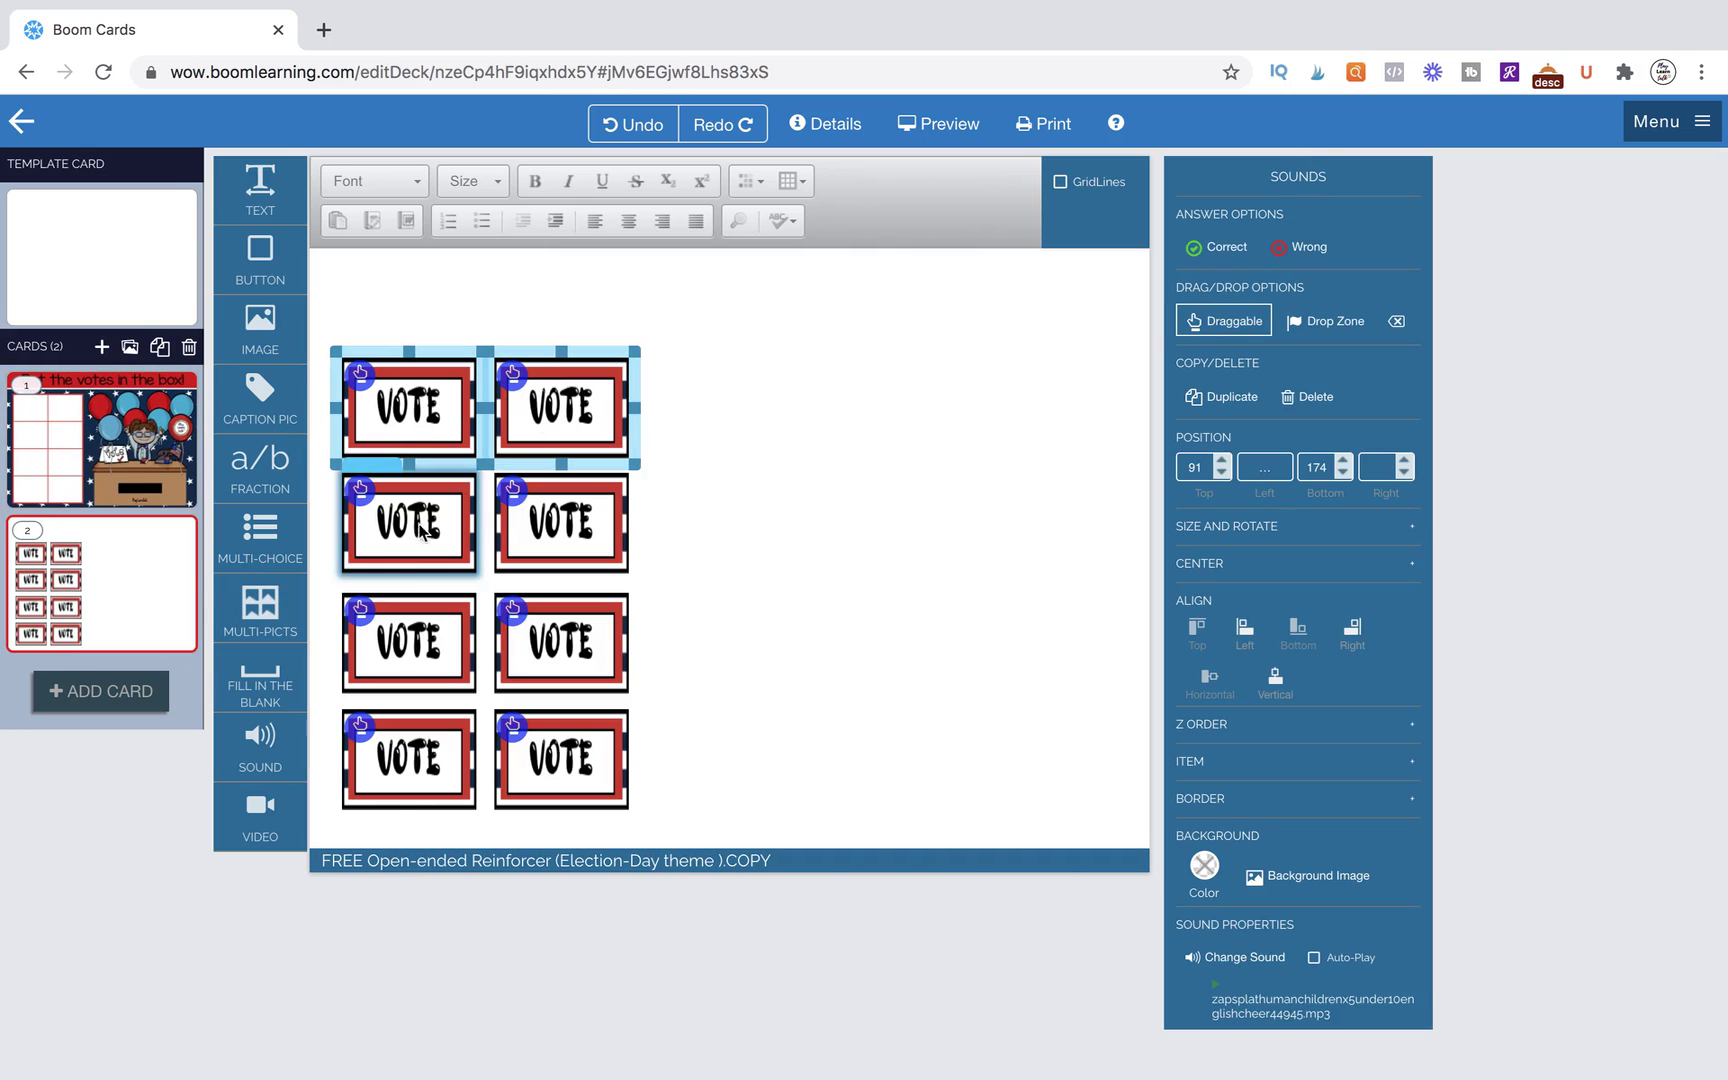
left_click(560, 522, "shift")
left_click(410, 641, "shift")
left_click(565, 641, "shift")
left_click(455, 742, "shift")
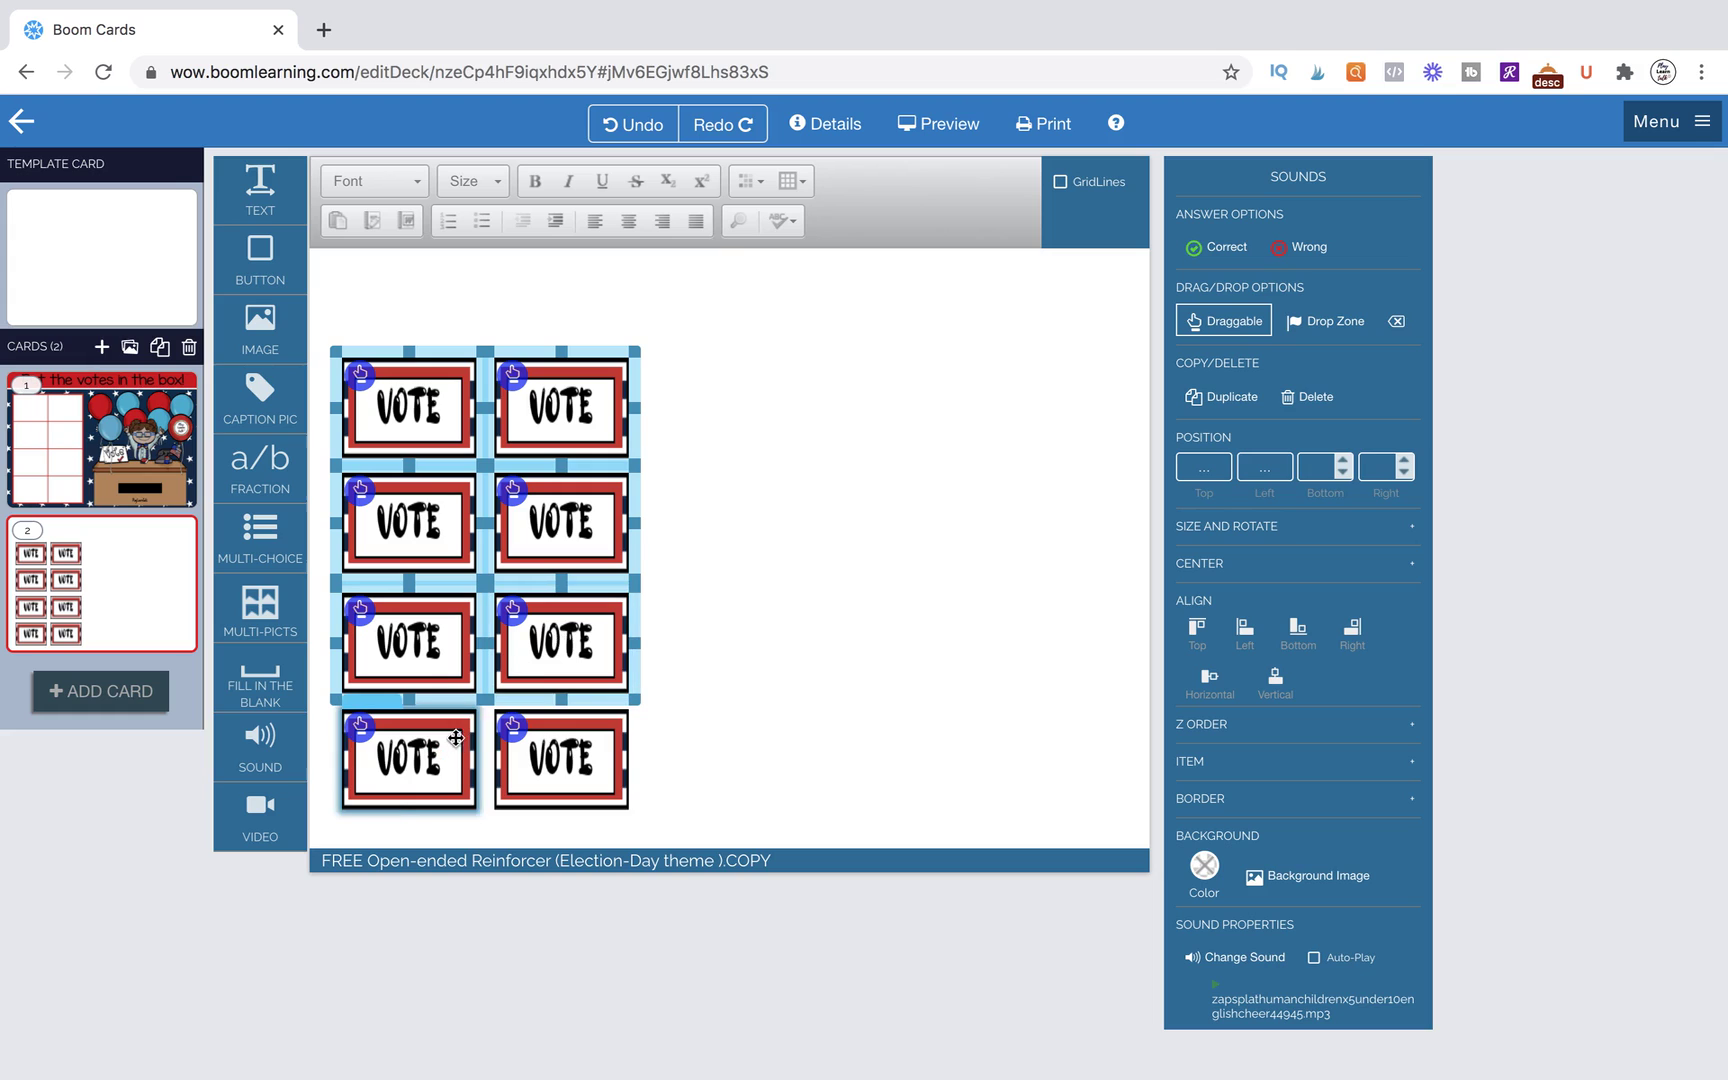
left_click(574, 762, "shift")
key("ctrl+c")
left_click(123, 447)
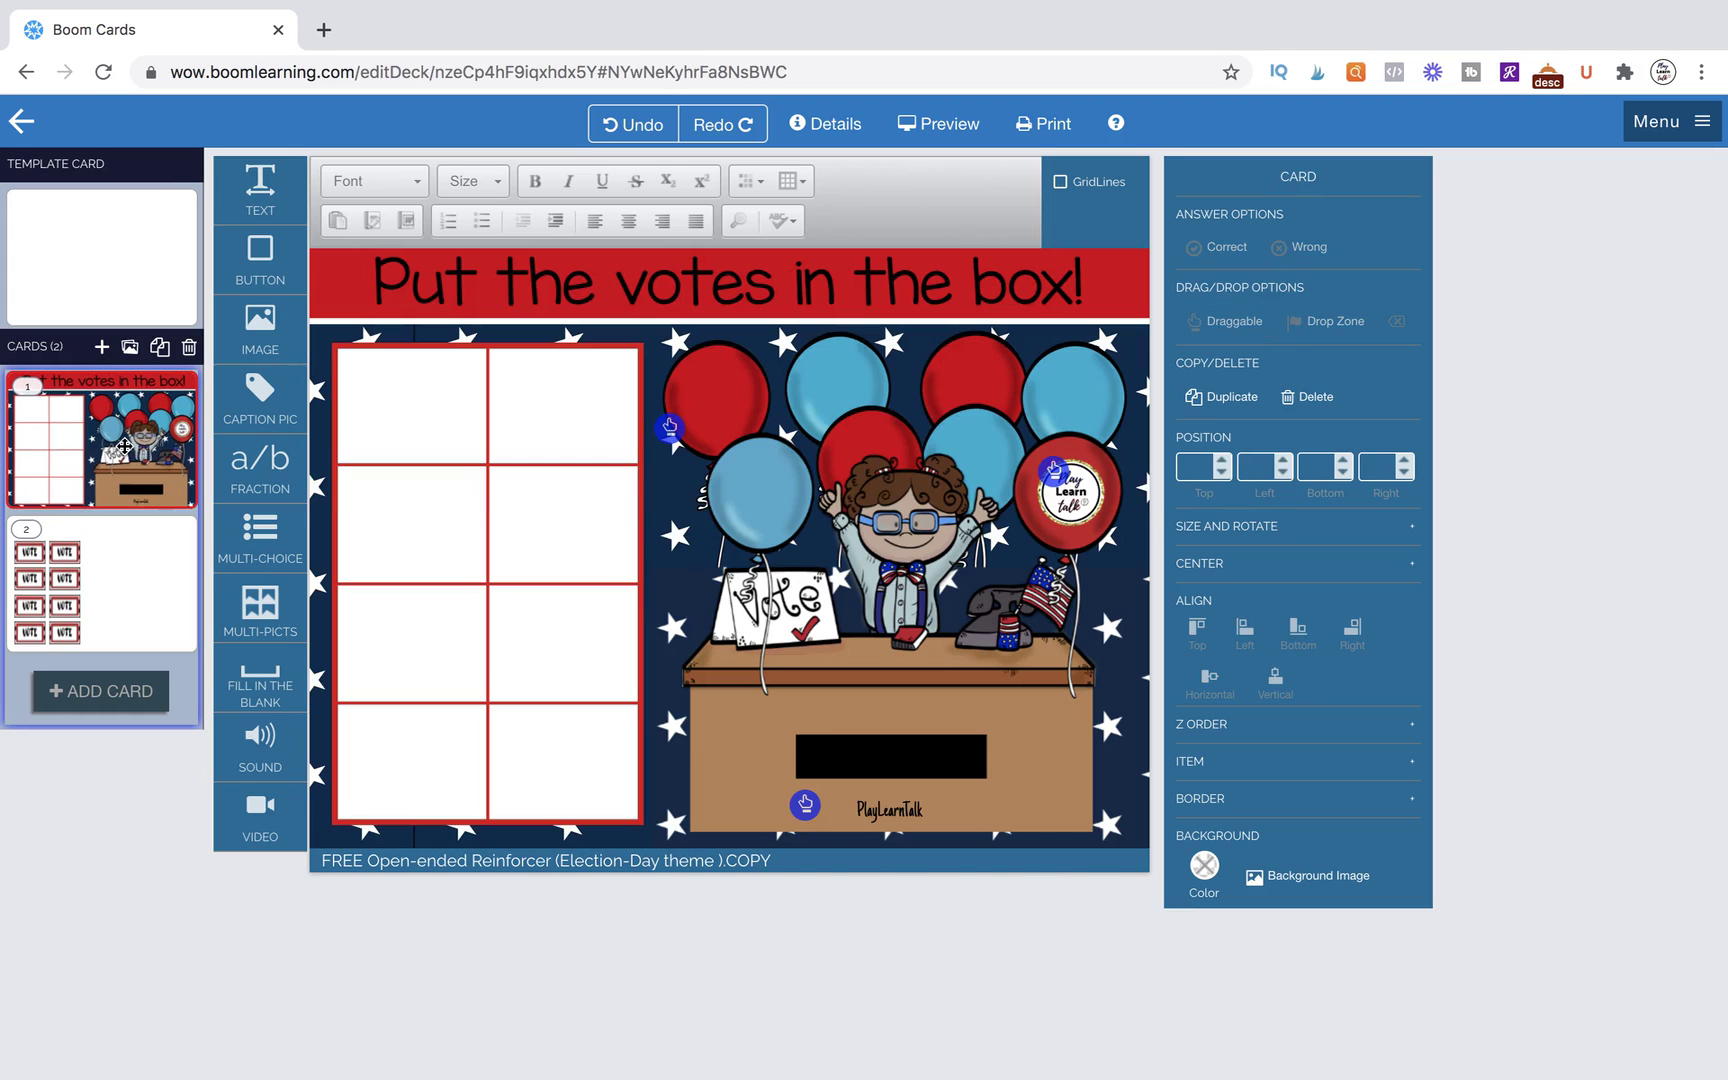
key("ctrl+v")
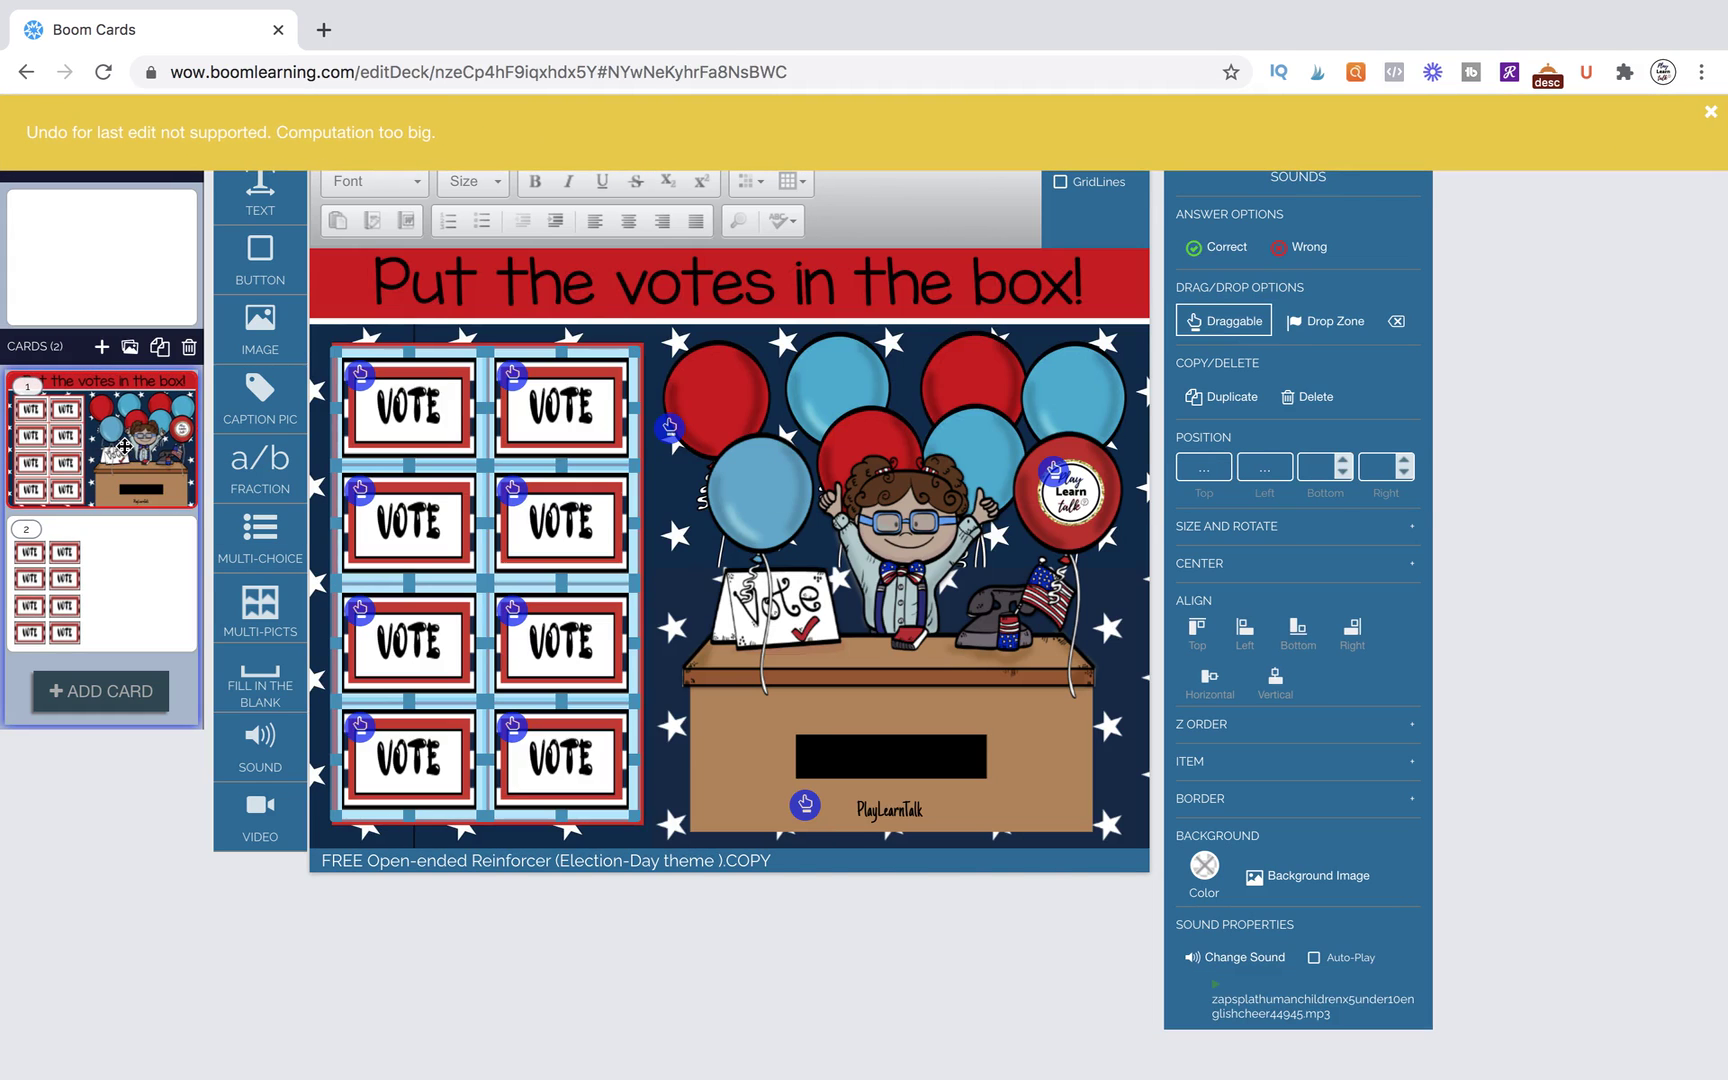